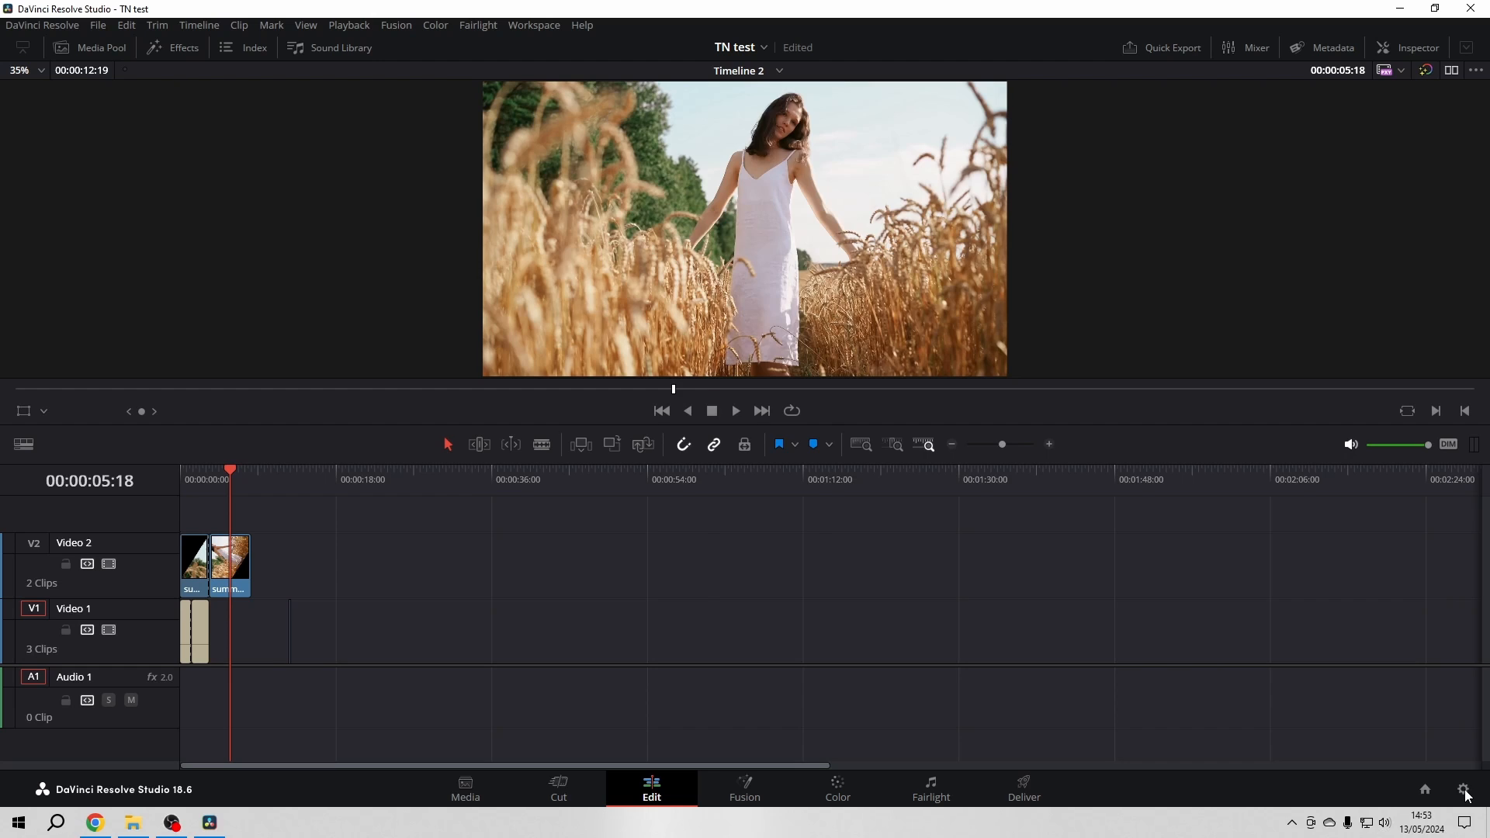
Review the project's master settings for timeline format and video monitoring, and close them without changes
click(1463, 790)
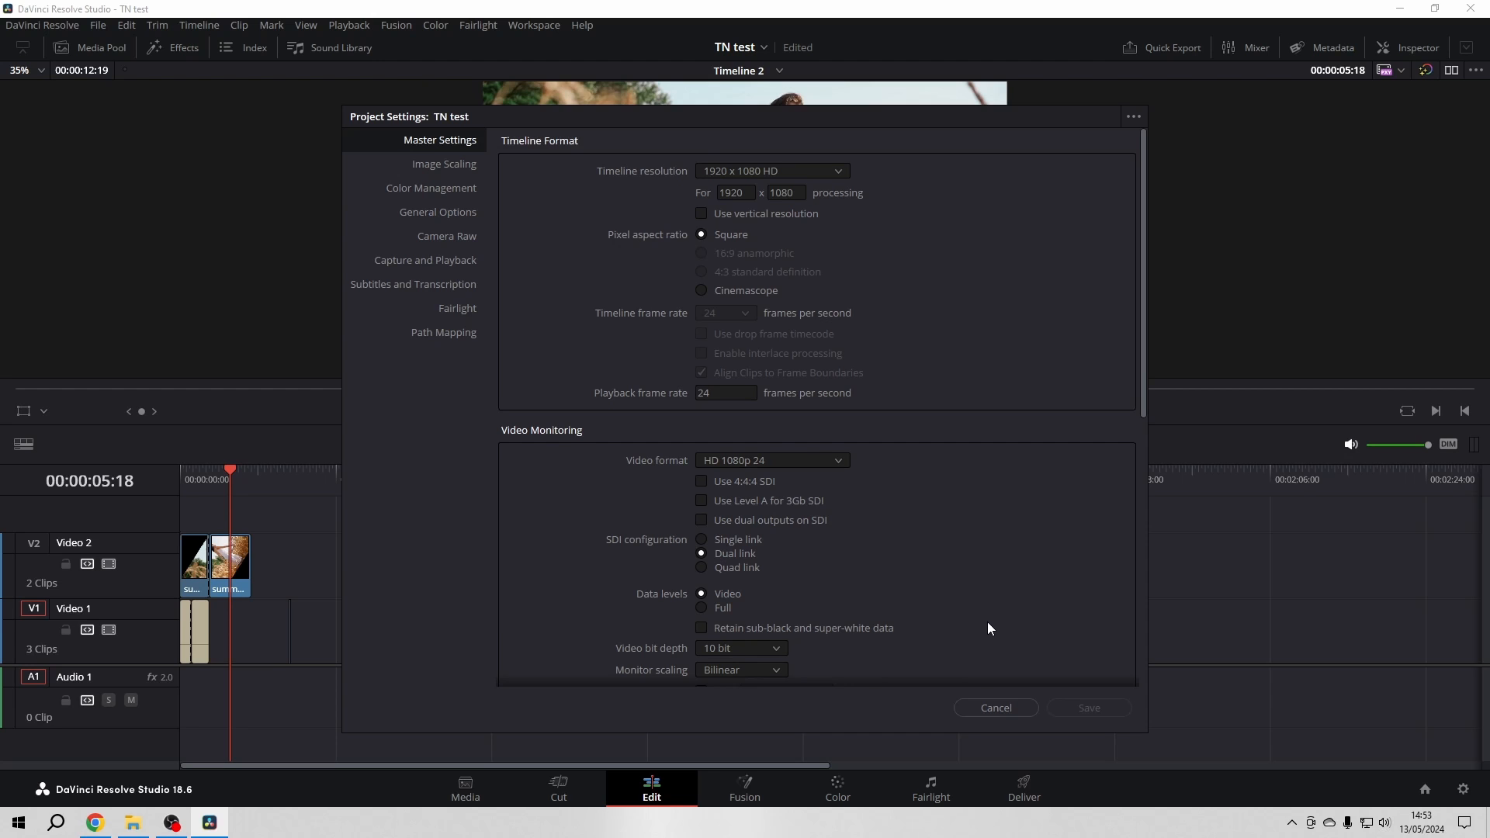
click(996, 708)
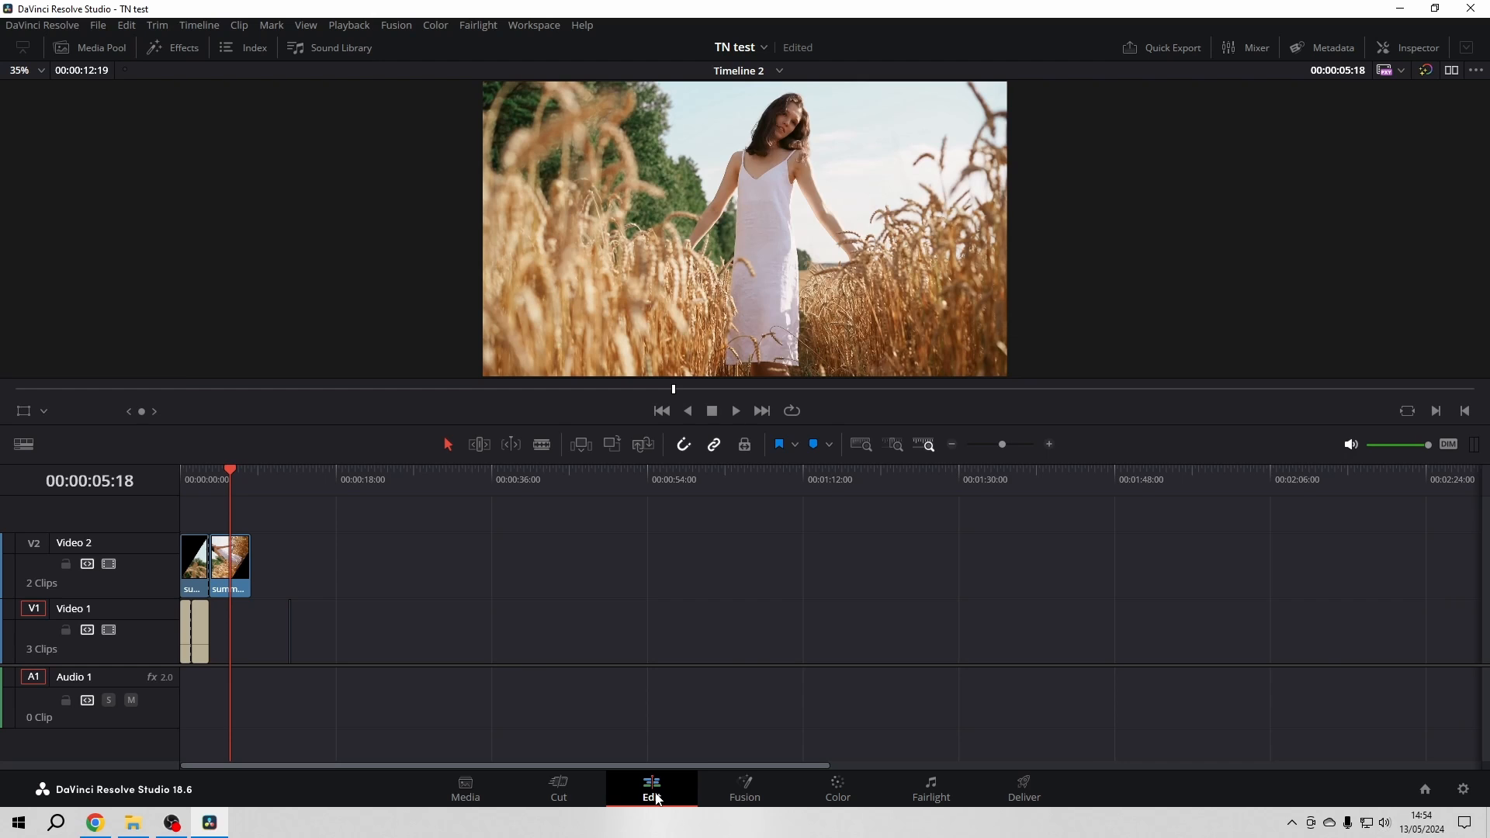
Show the media pool and create a new empty timeline with the default name and project settings
click(78, 48)
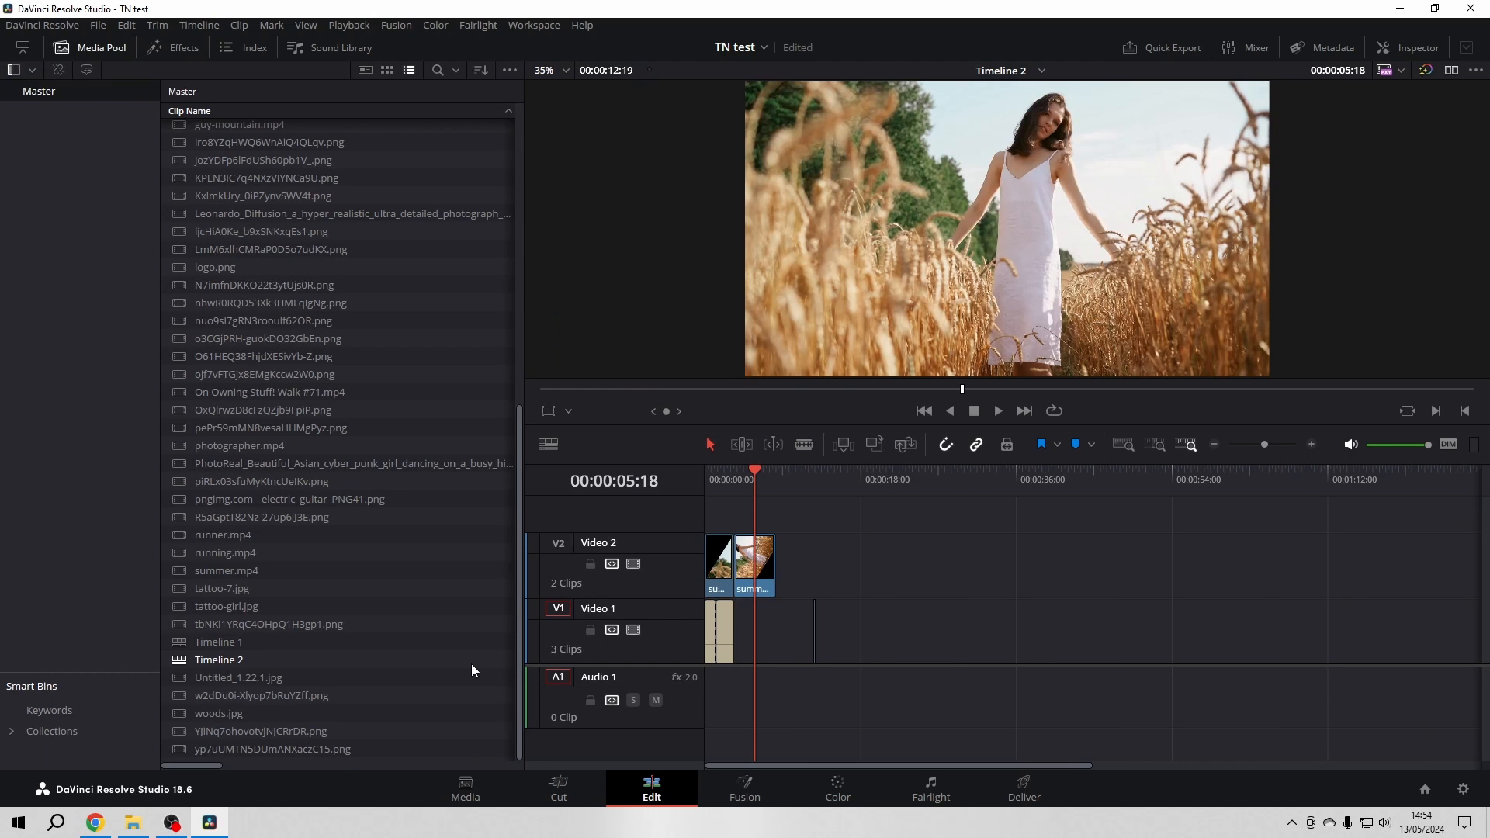
key(ctrl+n)
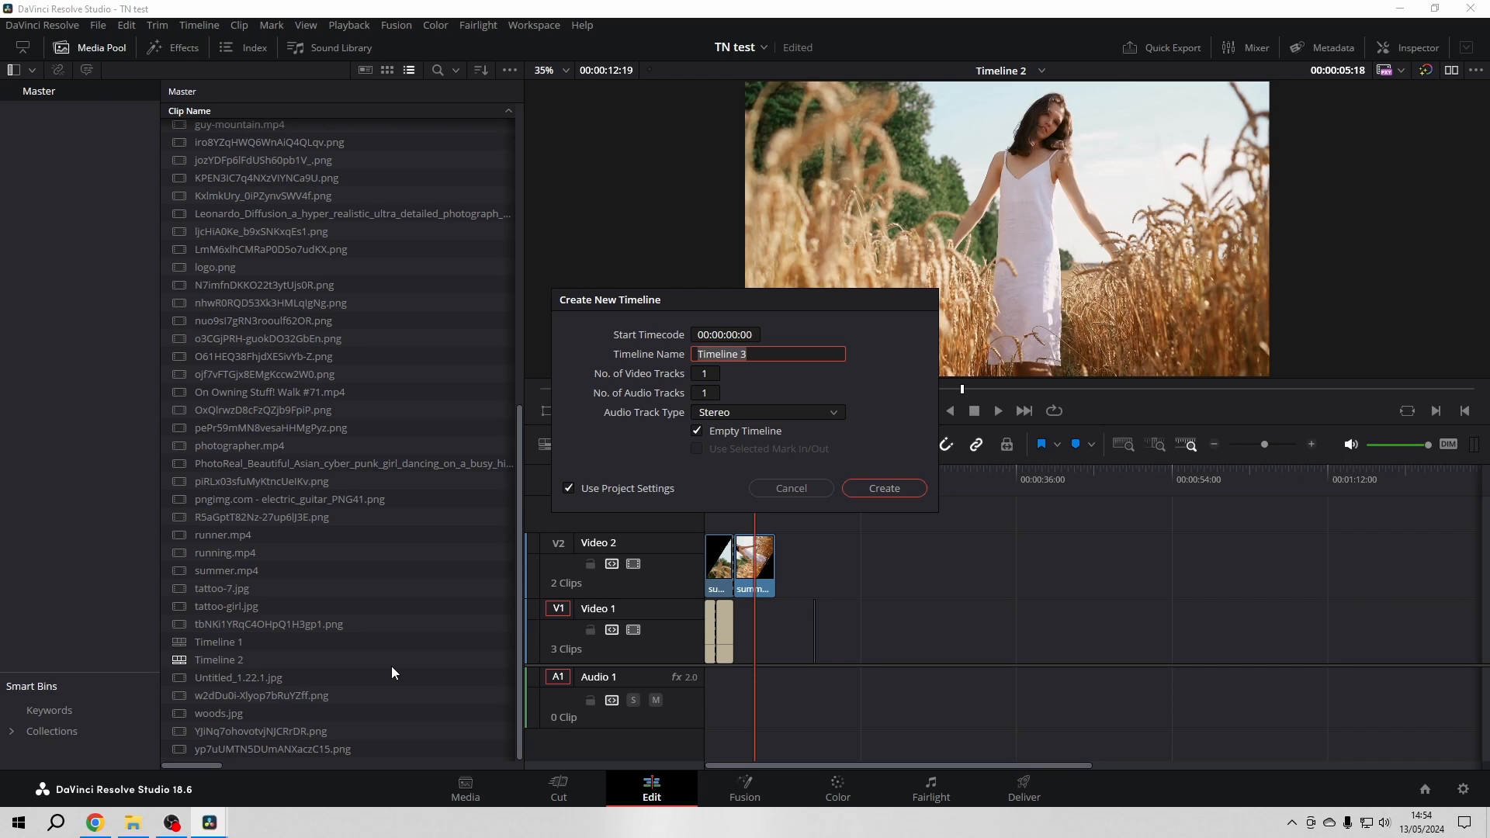
click(878, 495)
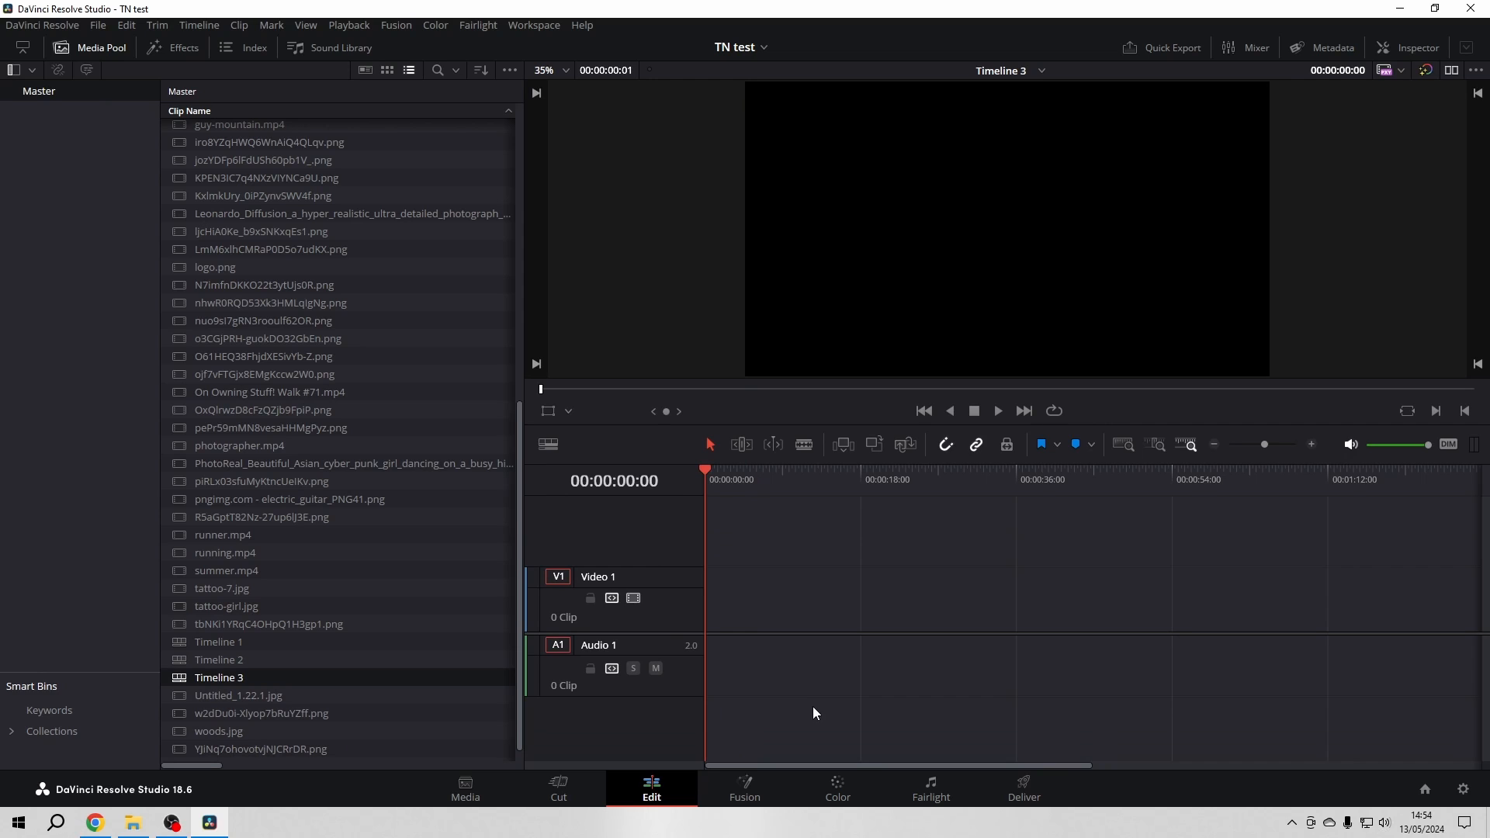
Switch the viewer between Timeline 1 and Timeline 2, ending on Timeline 3
click(1041, 71)
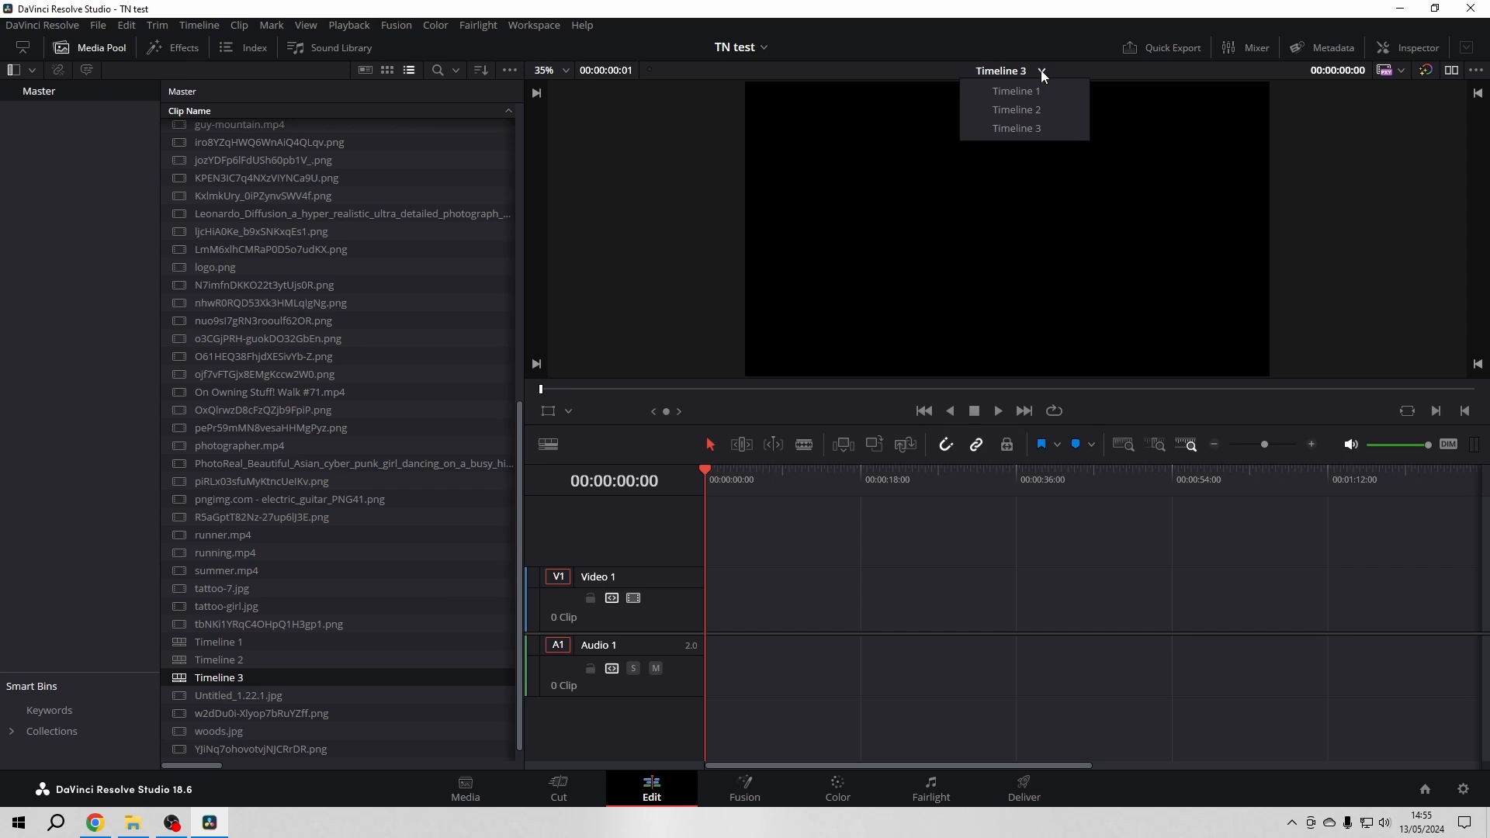
click(1007, 92)
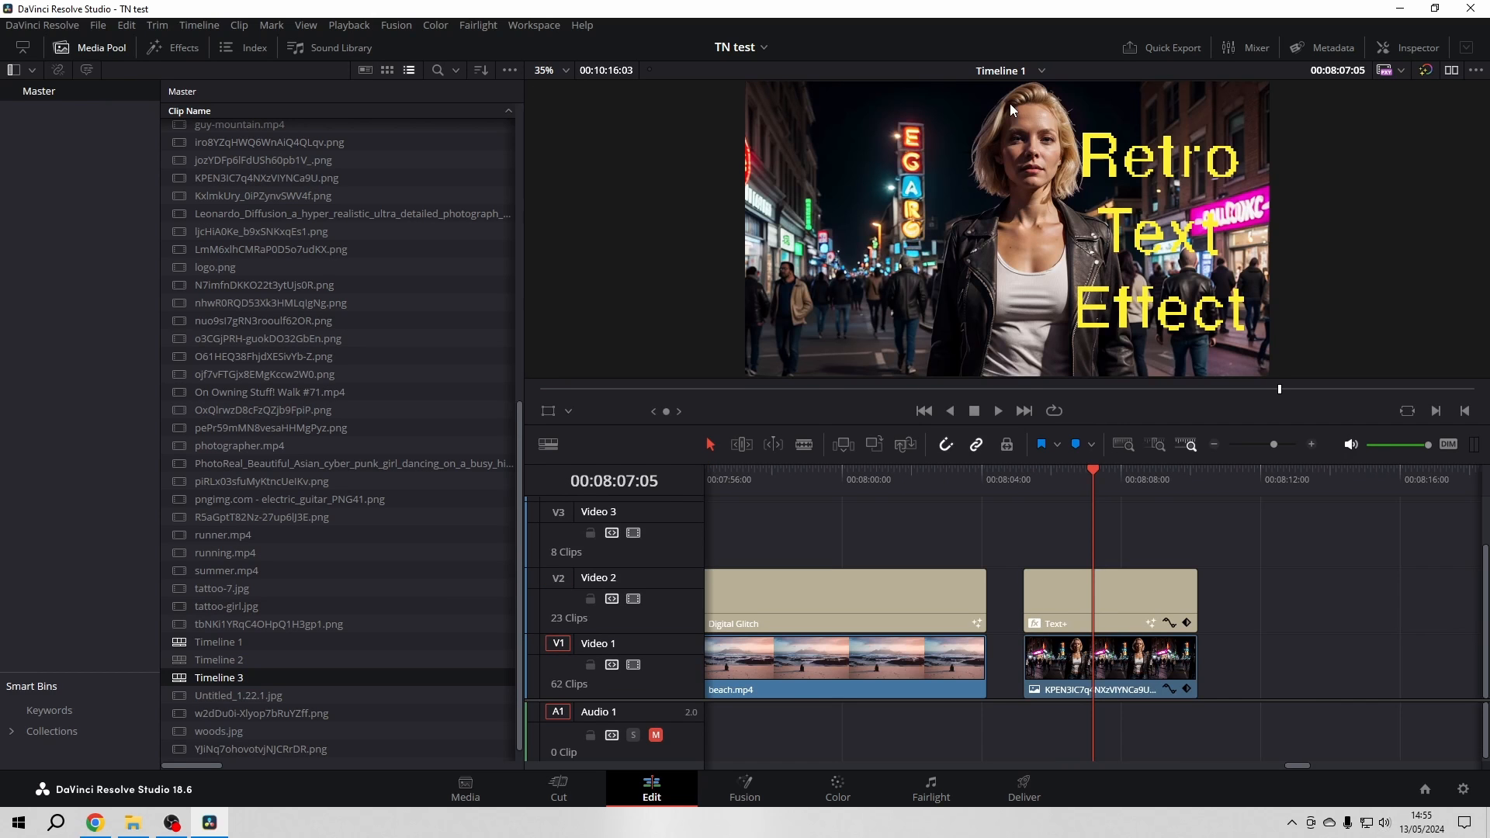
click(1041, 71)
click(1005, 106)
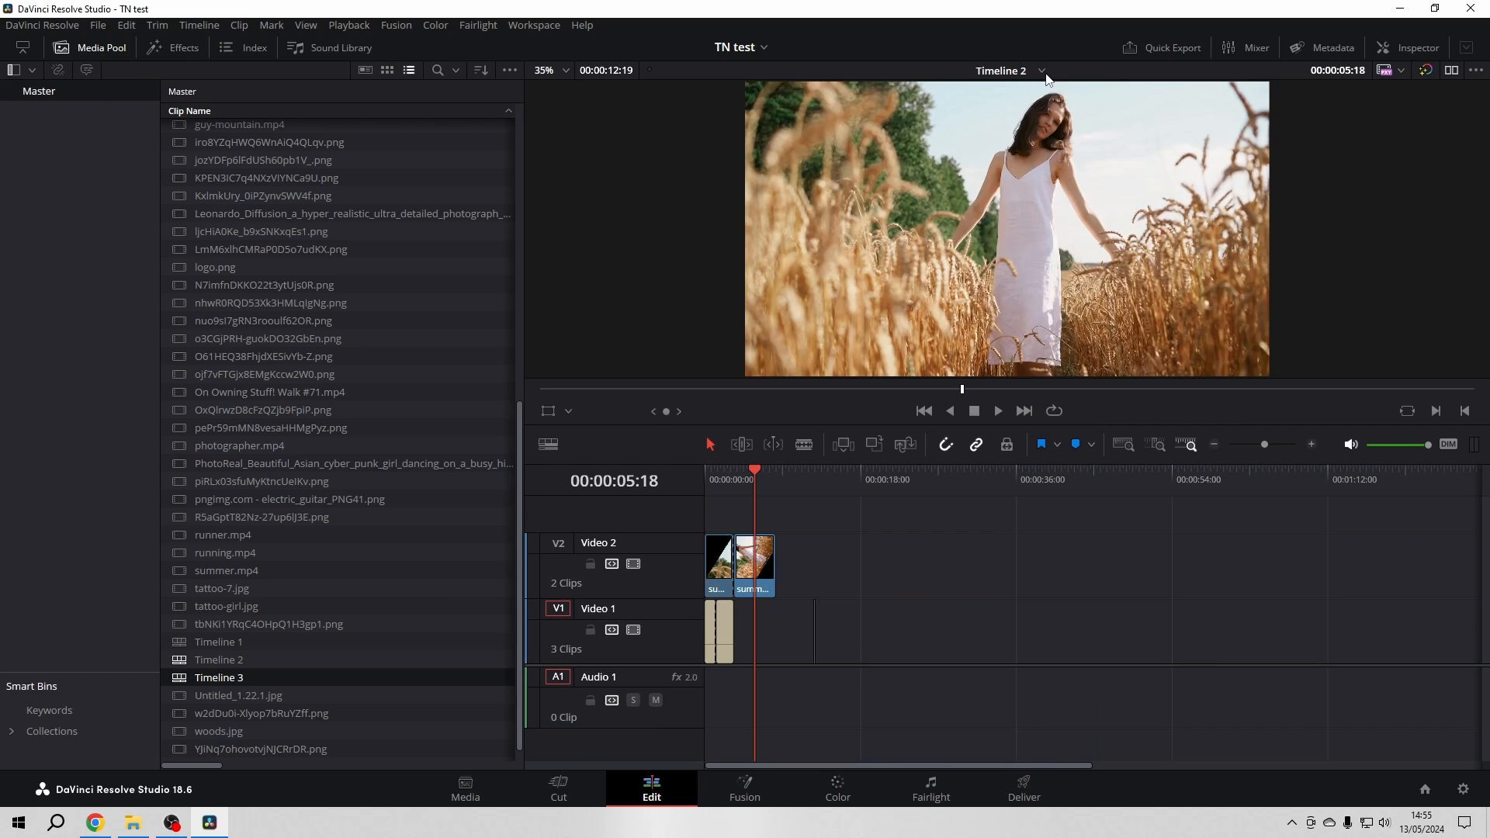
click(1041, 71)
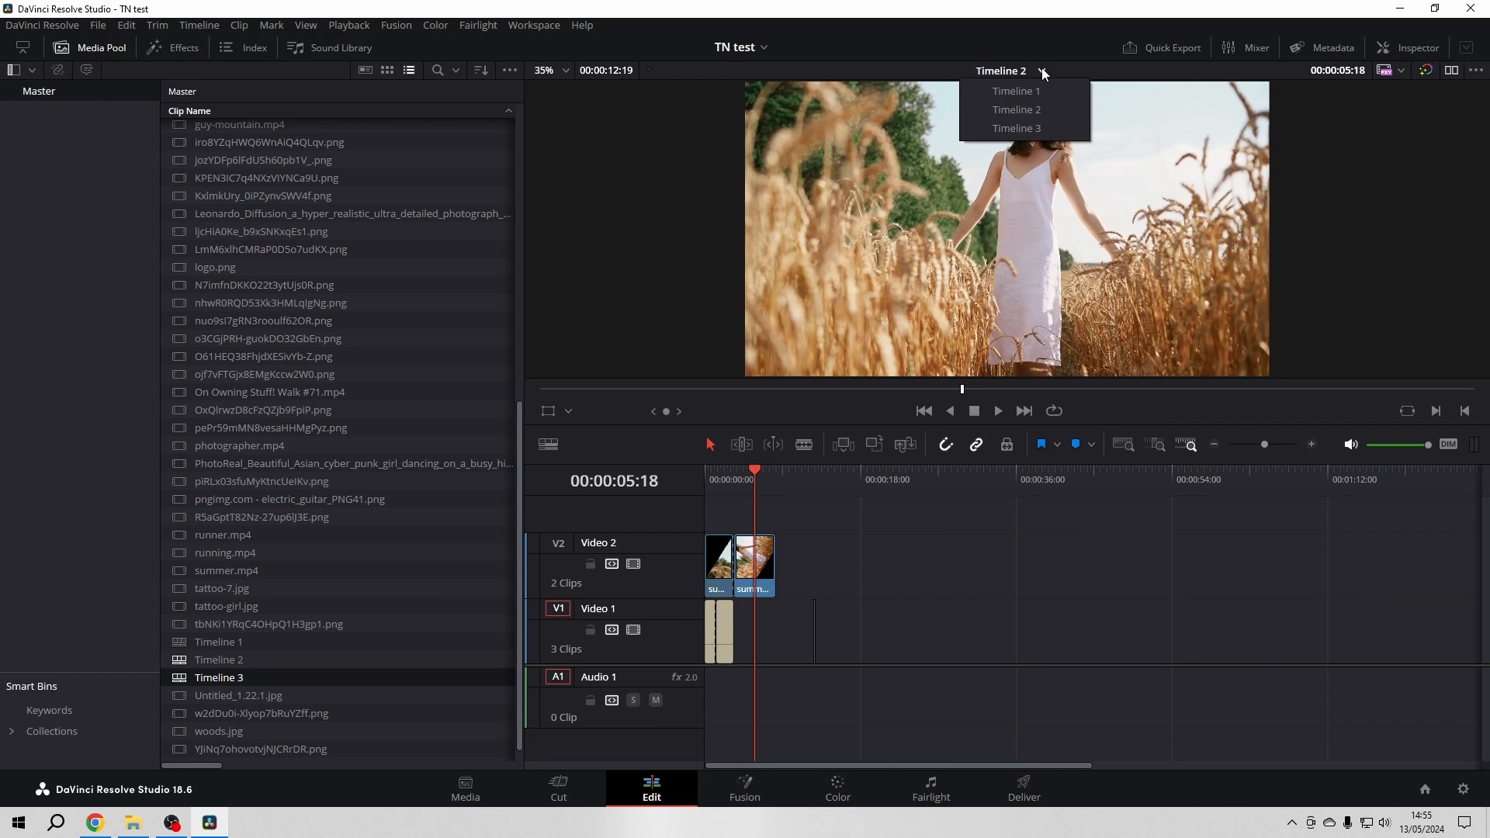
click(1009, 124)
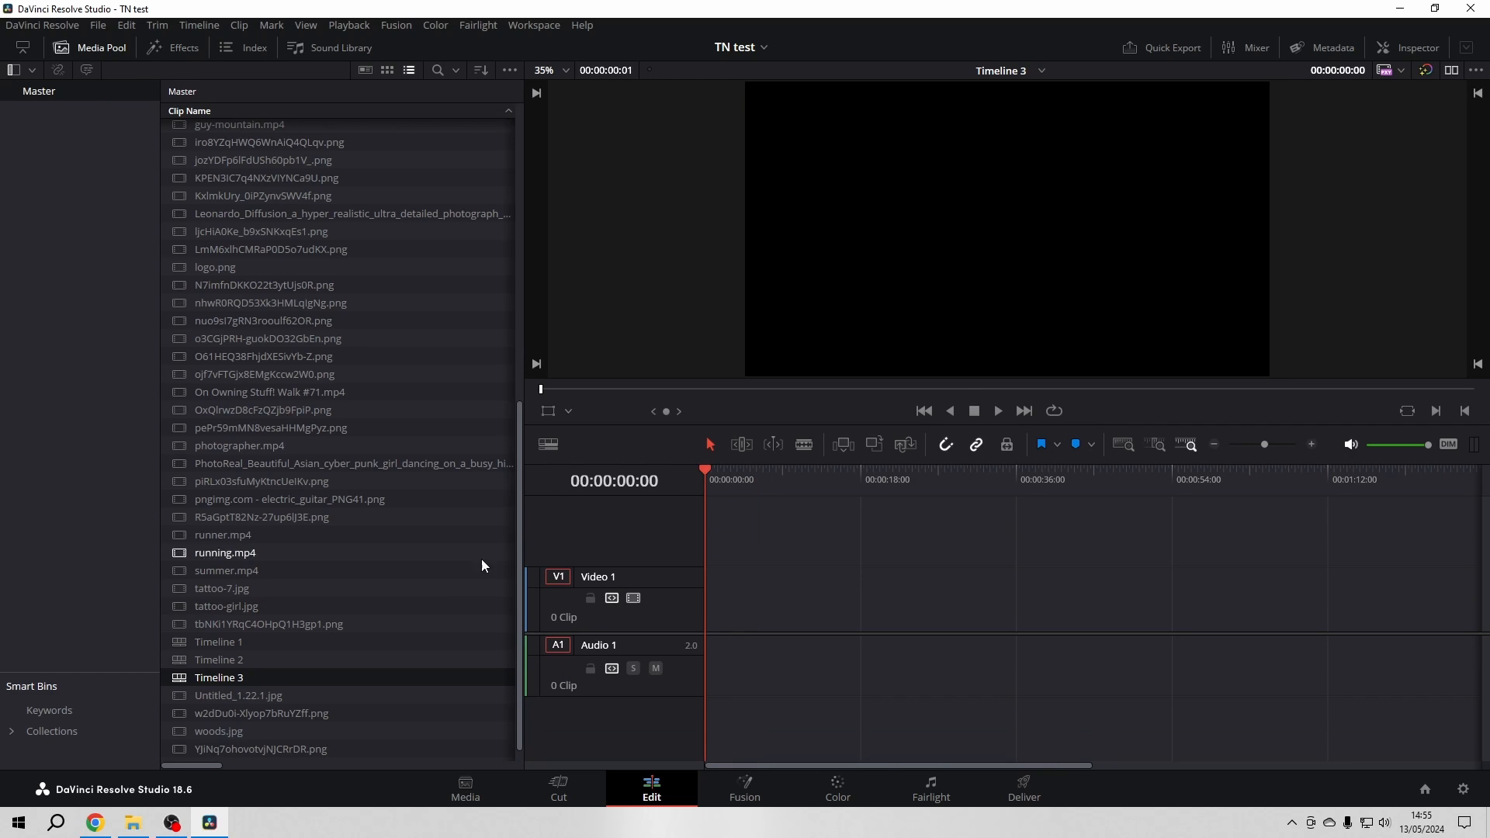
Open Timeline 2 and Timeline 1 from the media pool and return to the empty Timeline 3
click(232, 676)
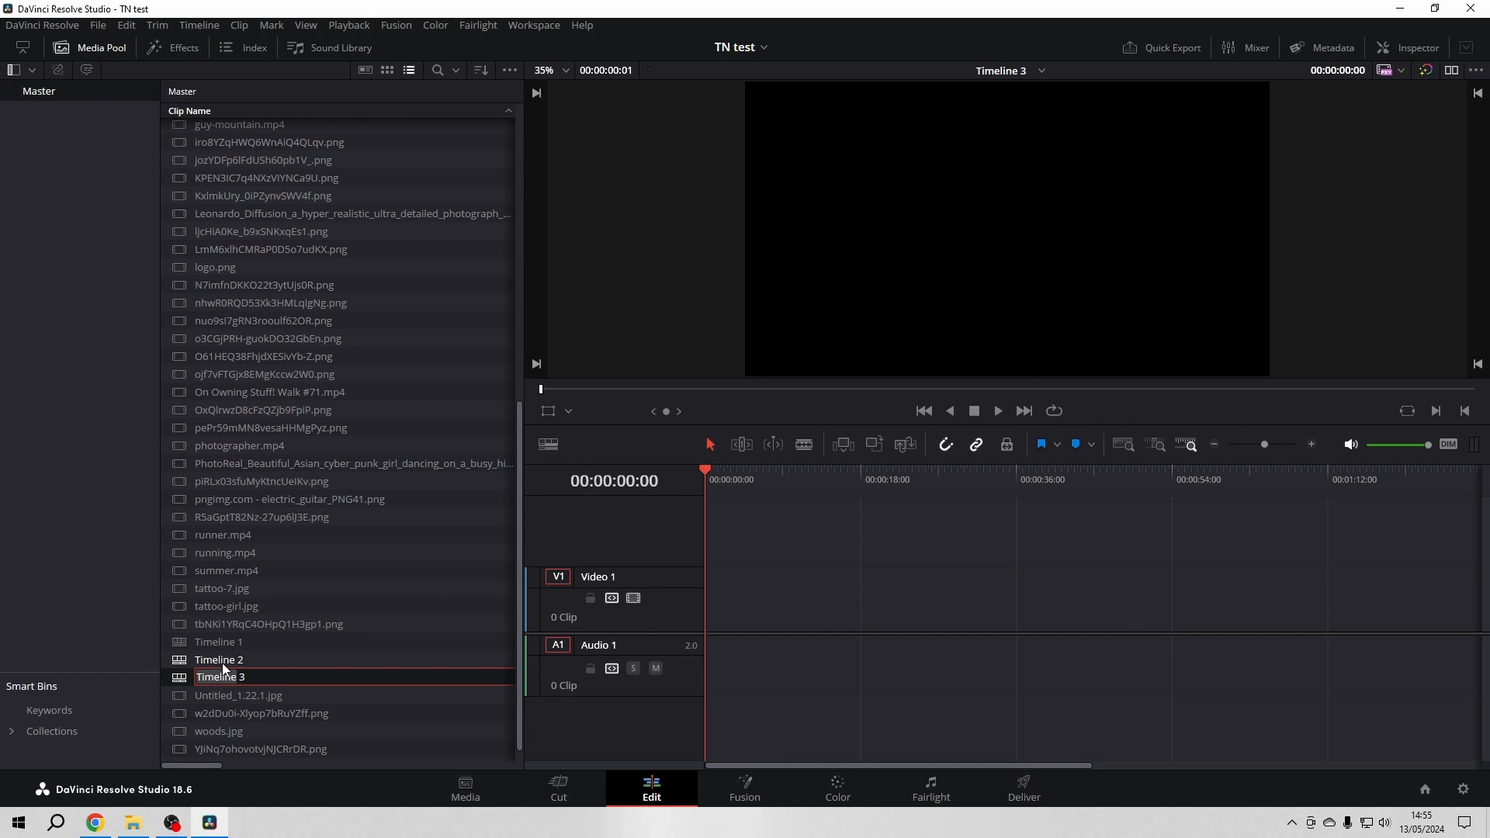
double_click(222, 662)
double_click(217, 642)
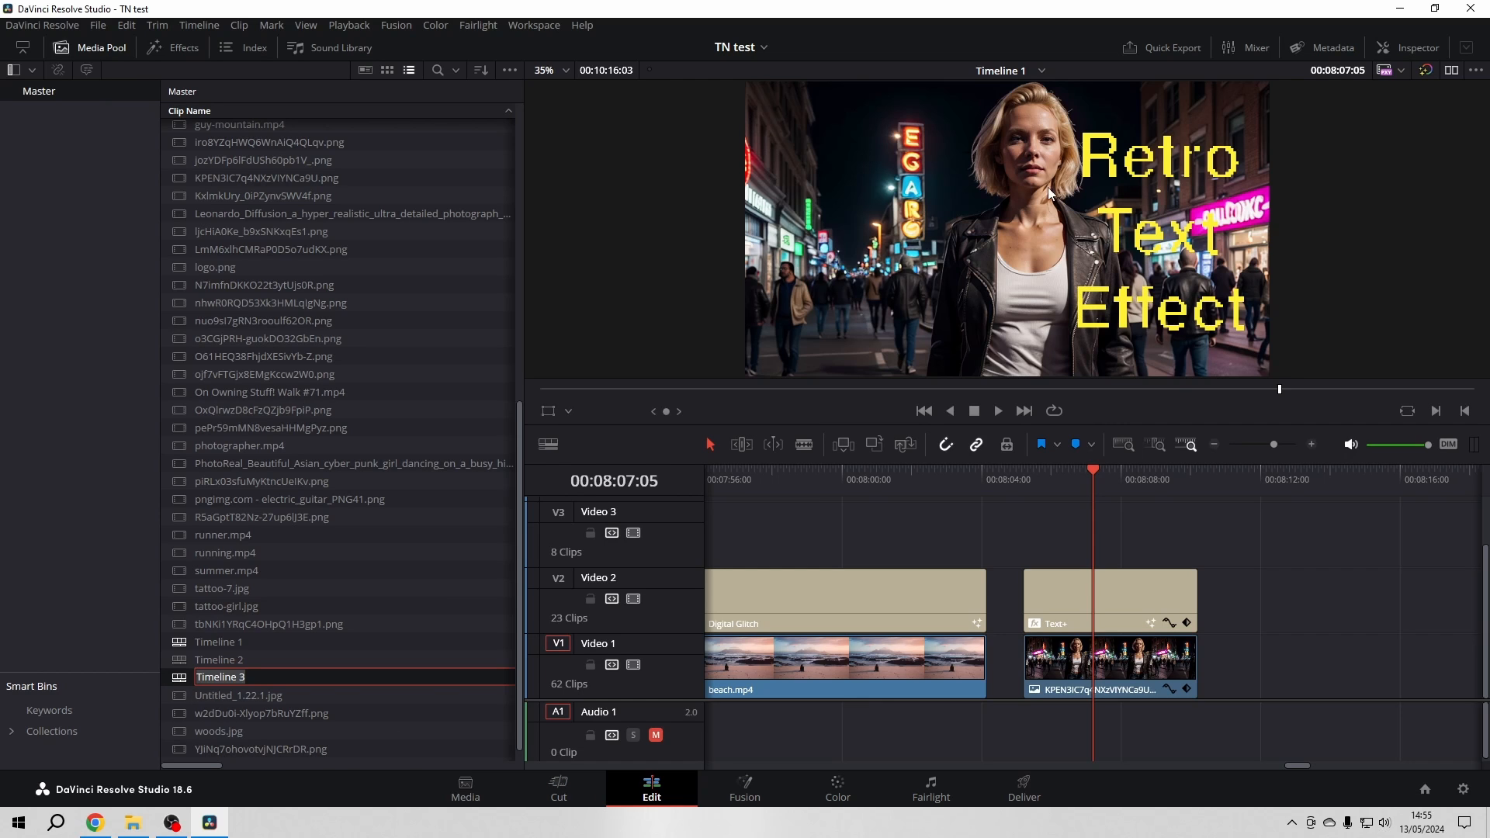
click(1040, 71)
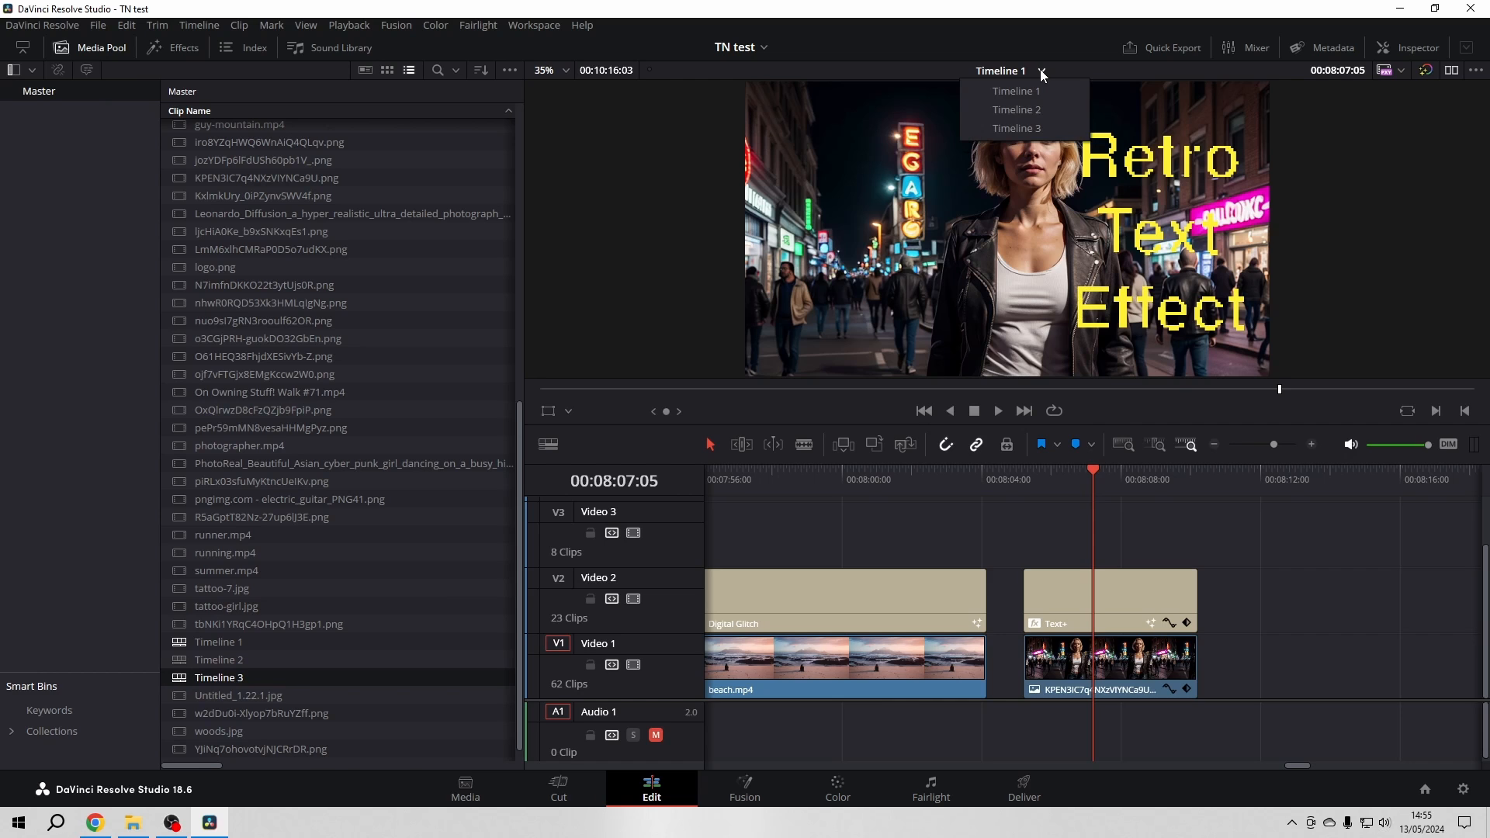
click(1023, 131)
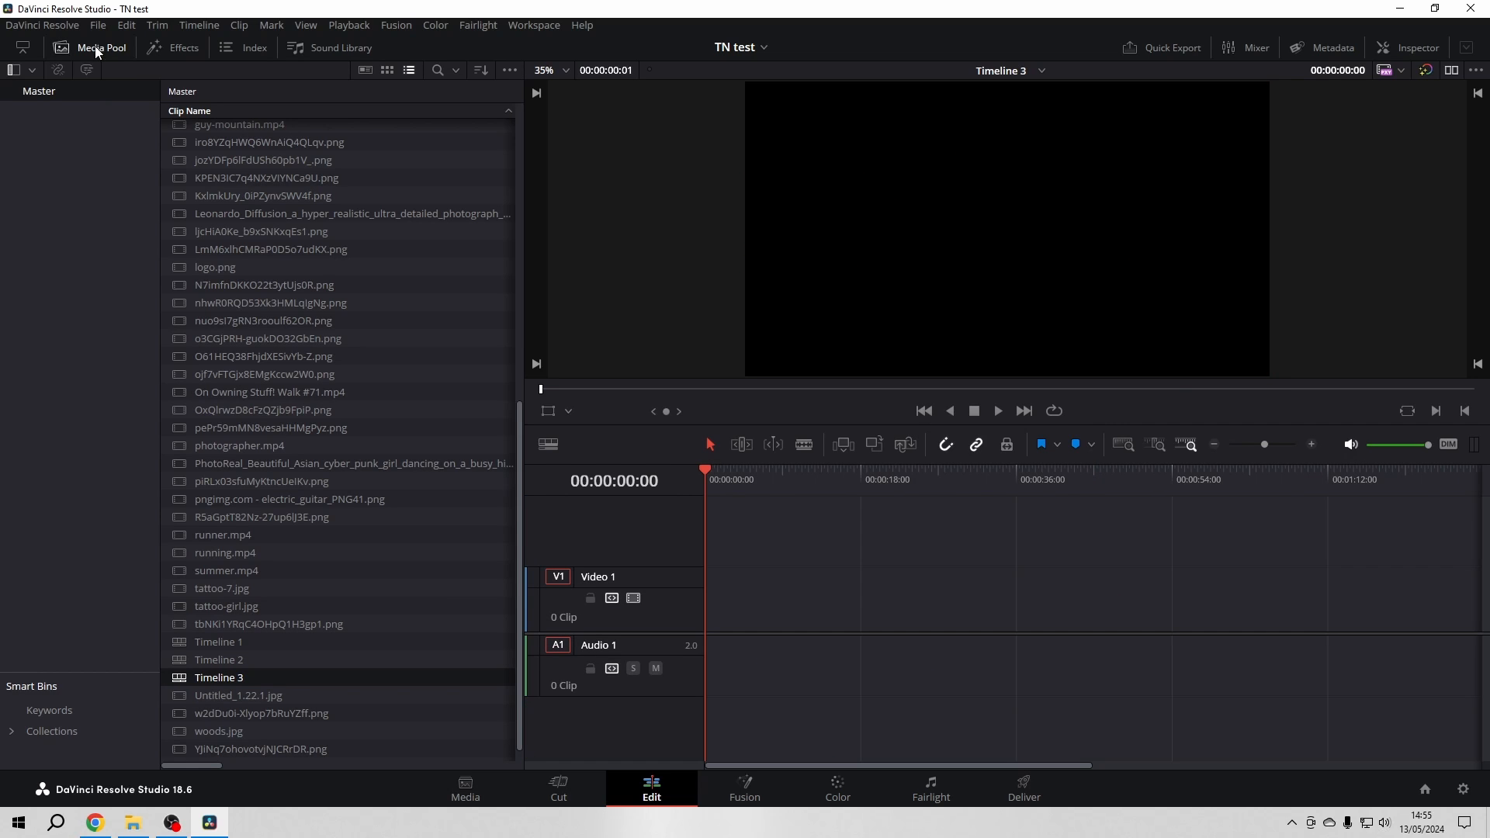
Add runner.mp4 from the media pool to the start of track Video 1 and reset its transform values
click(97, 51)
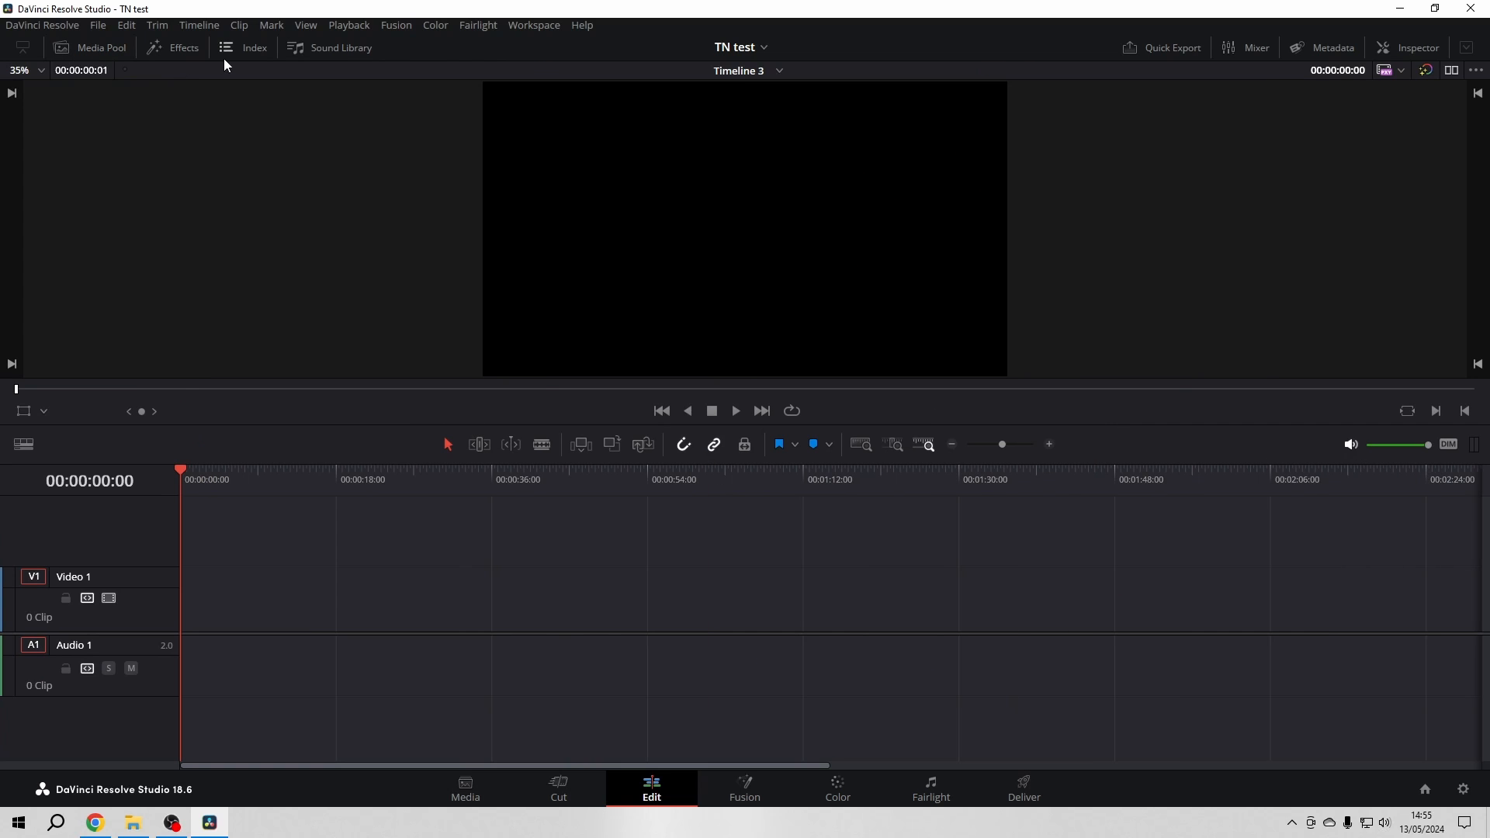
click(102, 46)
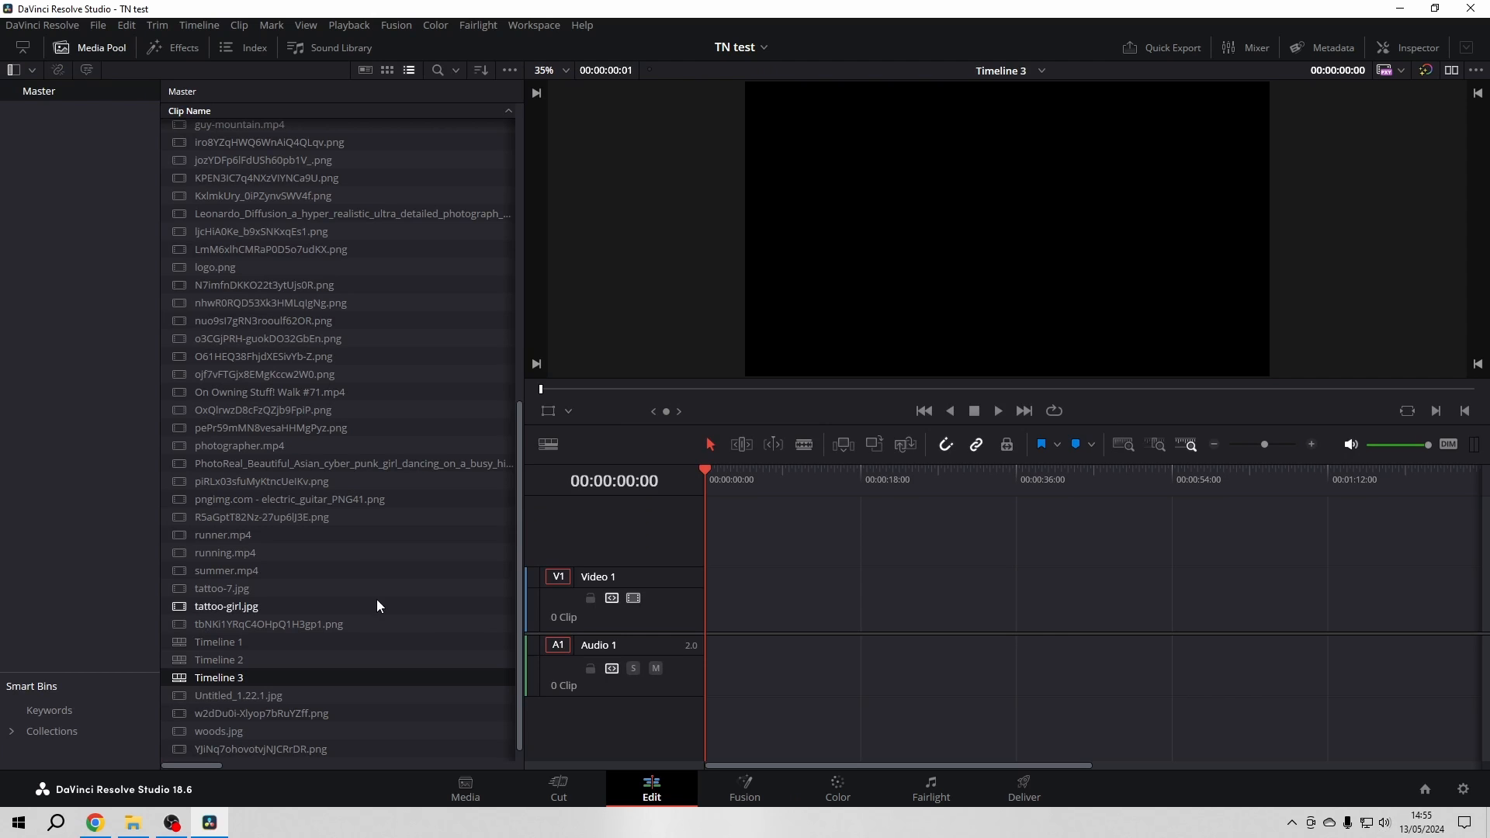
click(178, 286)
key(Down)
key(Down)
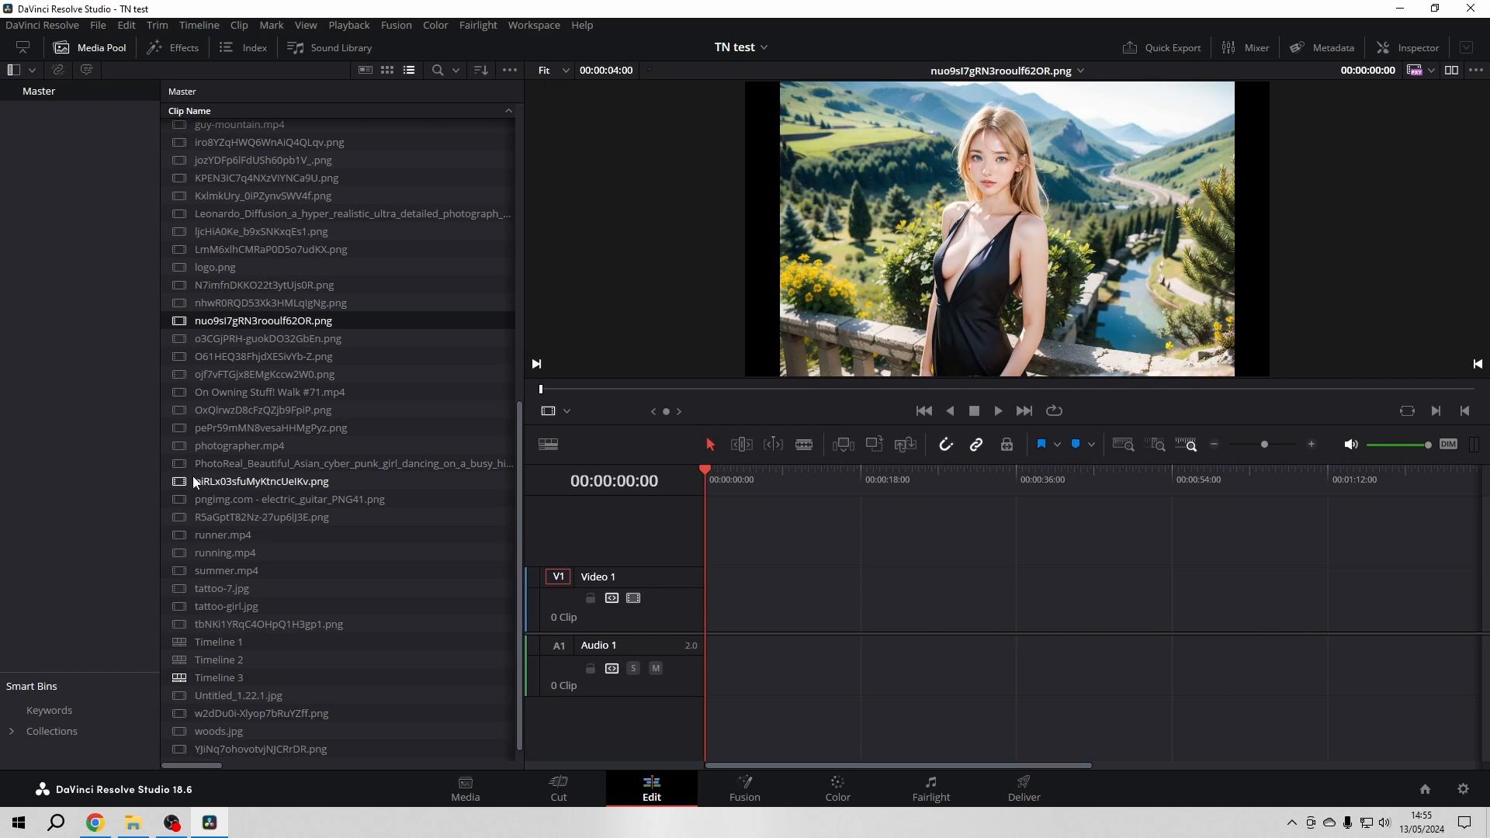
drag(179, 536, 723, 613)
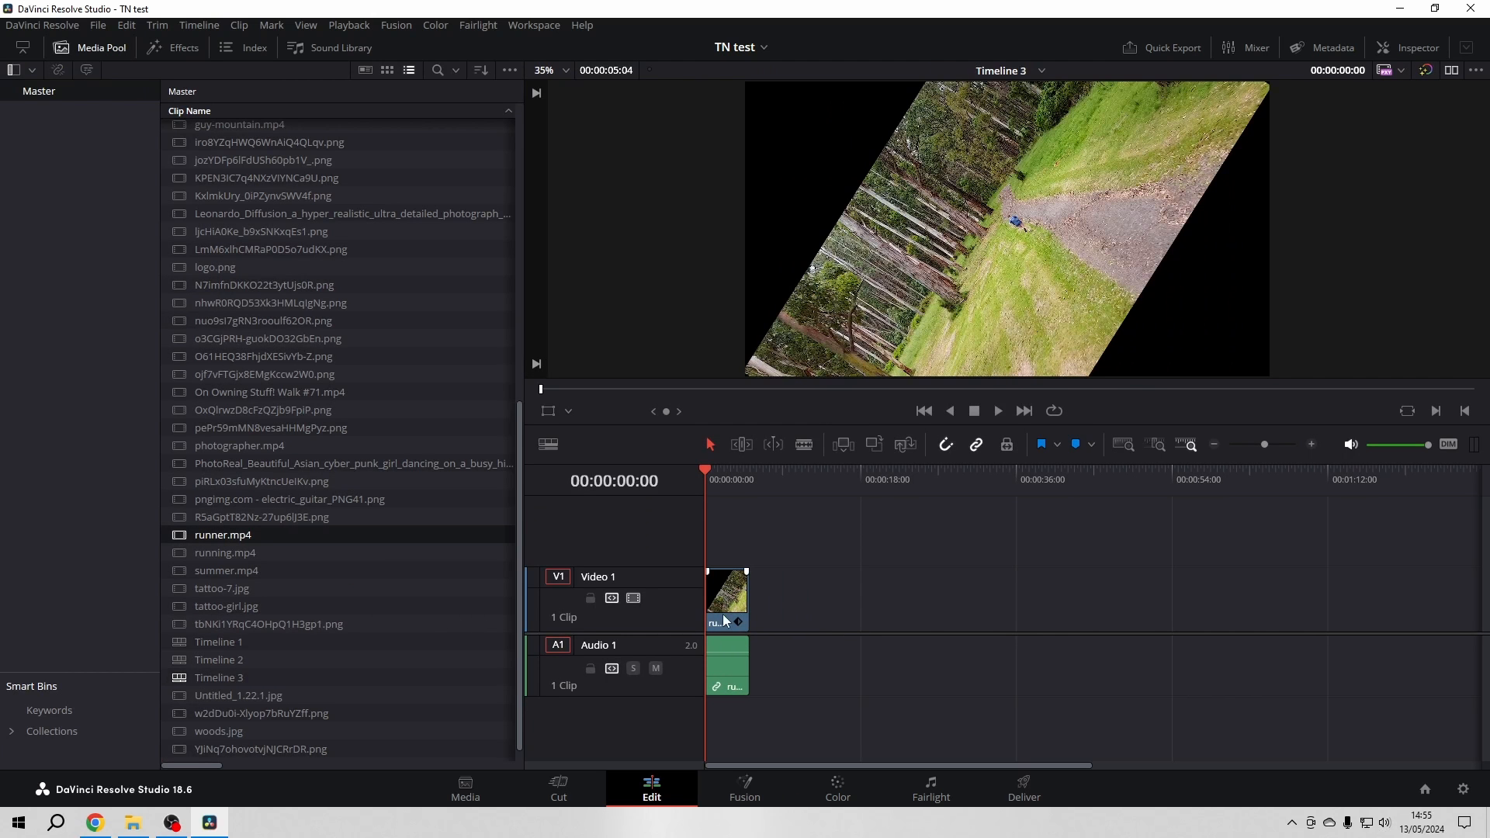
click(1413, 42)
click(1468, 132)
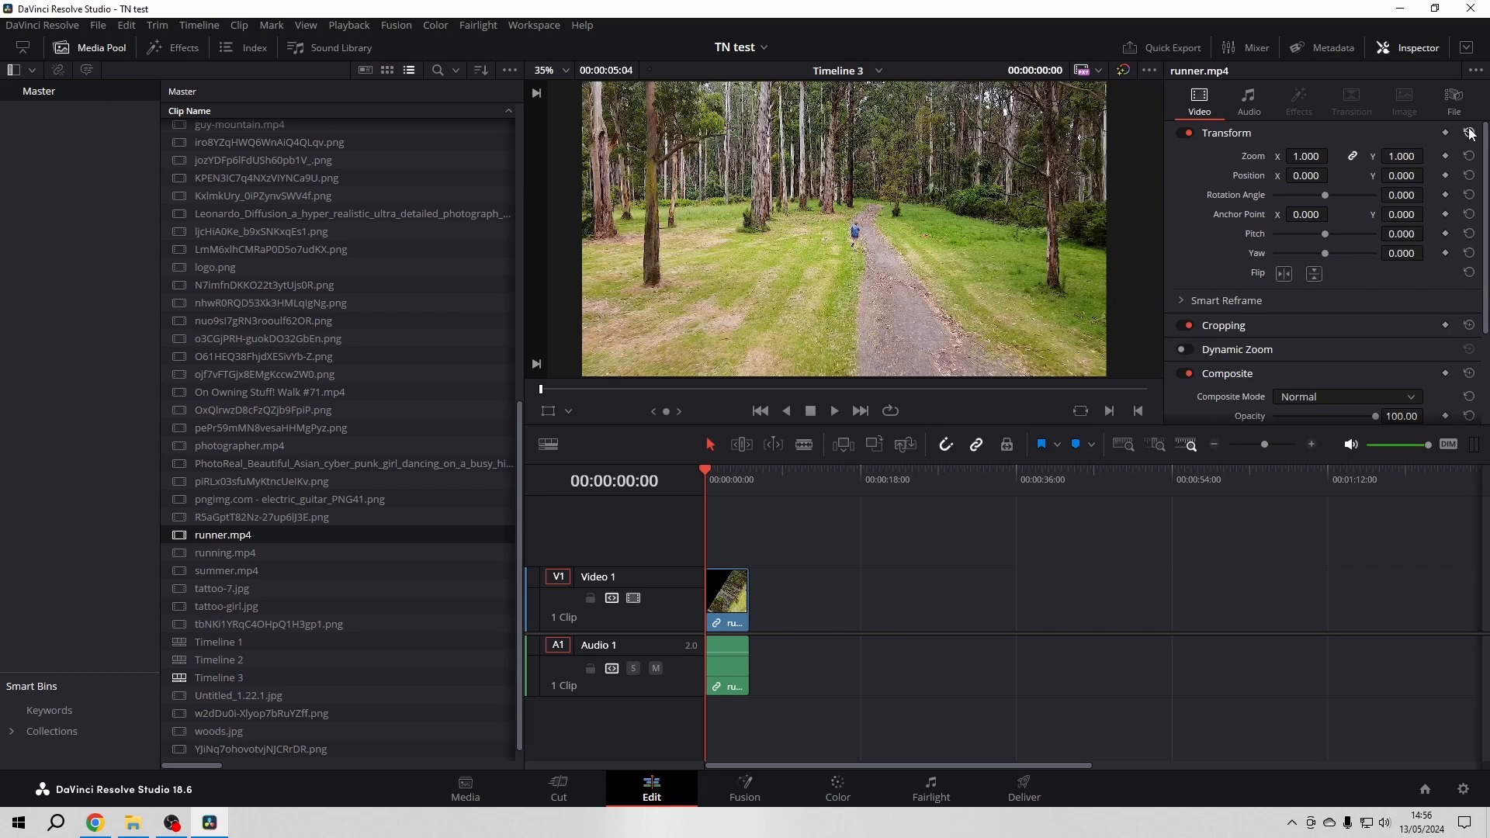
Reset the transform values of running.mp4, summer.mp4, tattoo-7.jpg and tattoo-girl.jpg together in the media pool
click(201, 556)
click(208, 570)
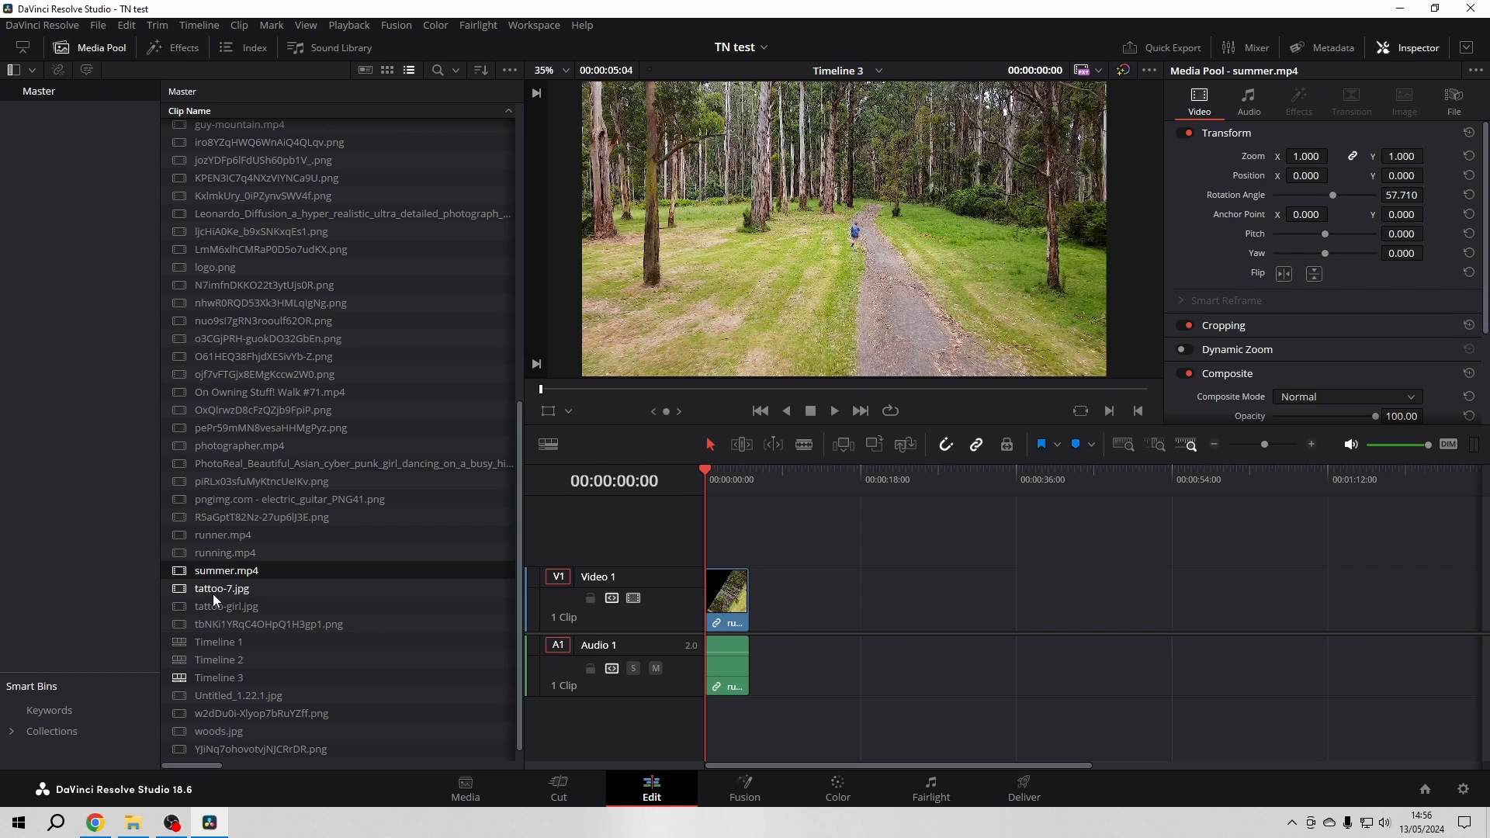
click(213, 594)
click(211, 606)
key(super)
key(super)
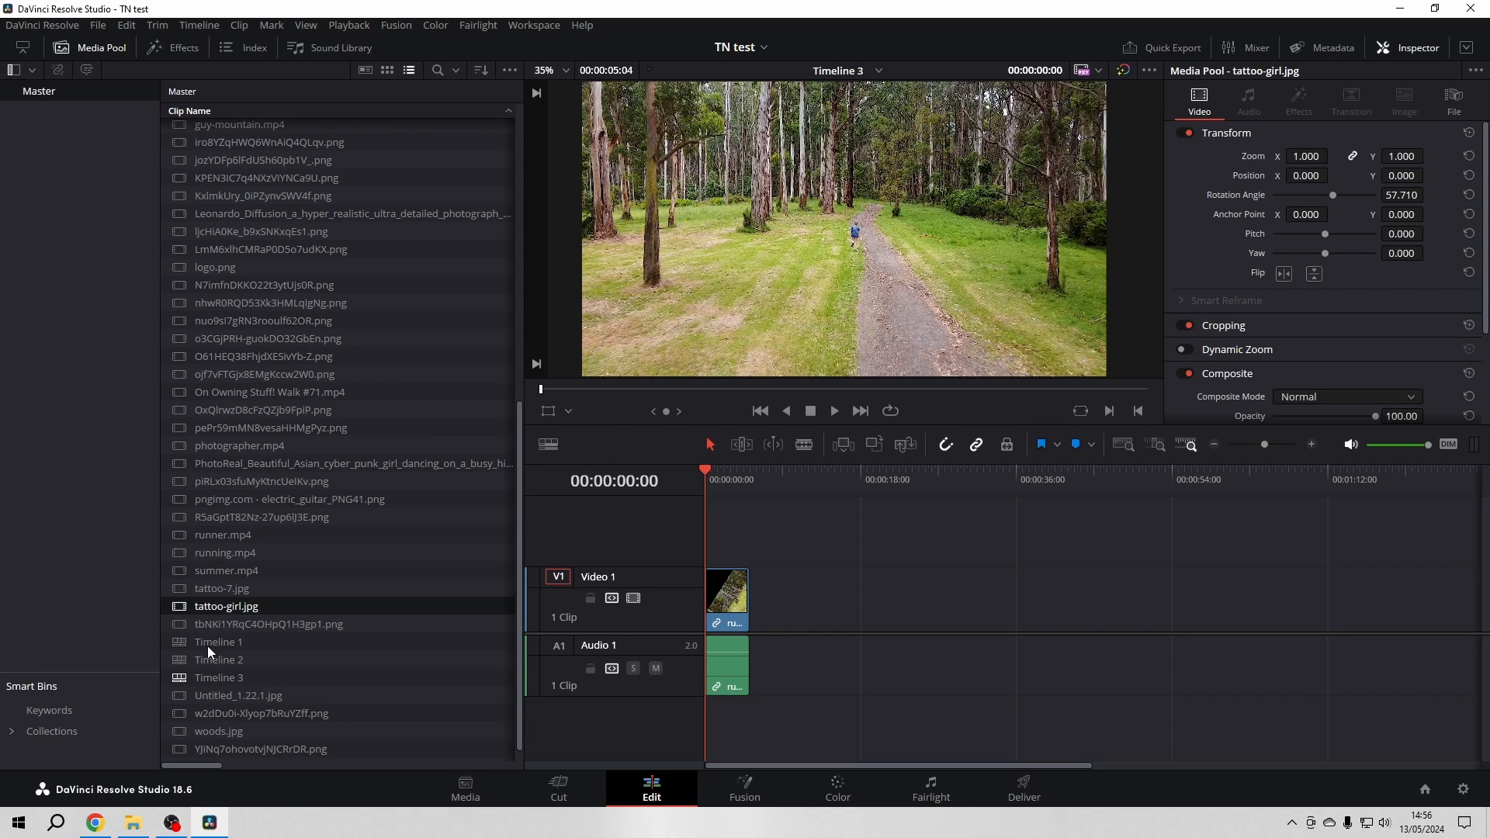
shift+click(216, 556)
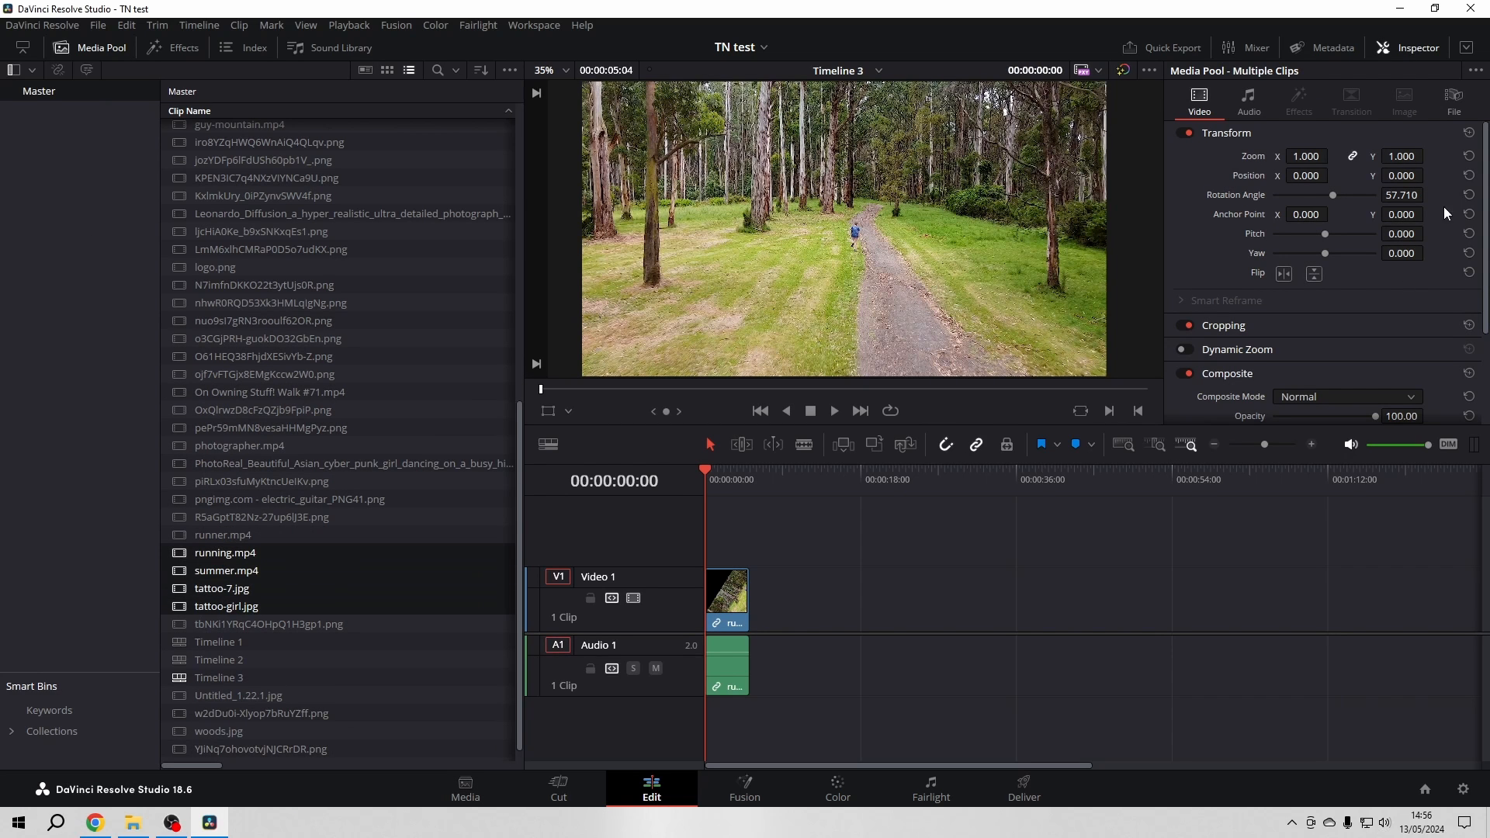
click(1468, 133)
Add running.mp4 and summer.mp4 to Video 1, placed end to end after runner.mp4
click(232, 565)
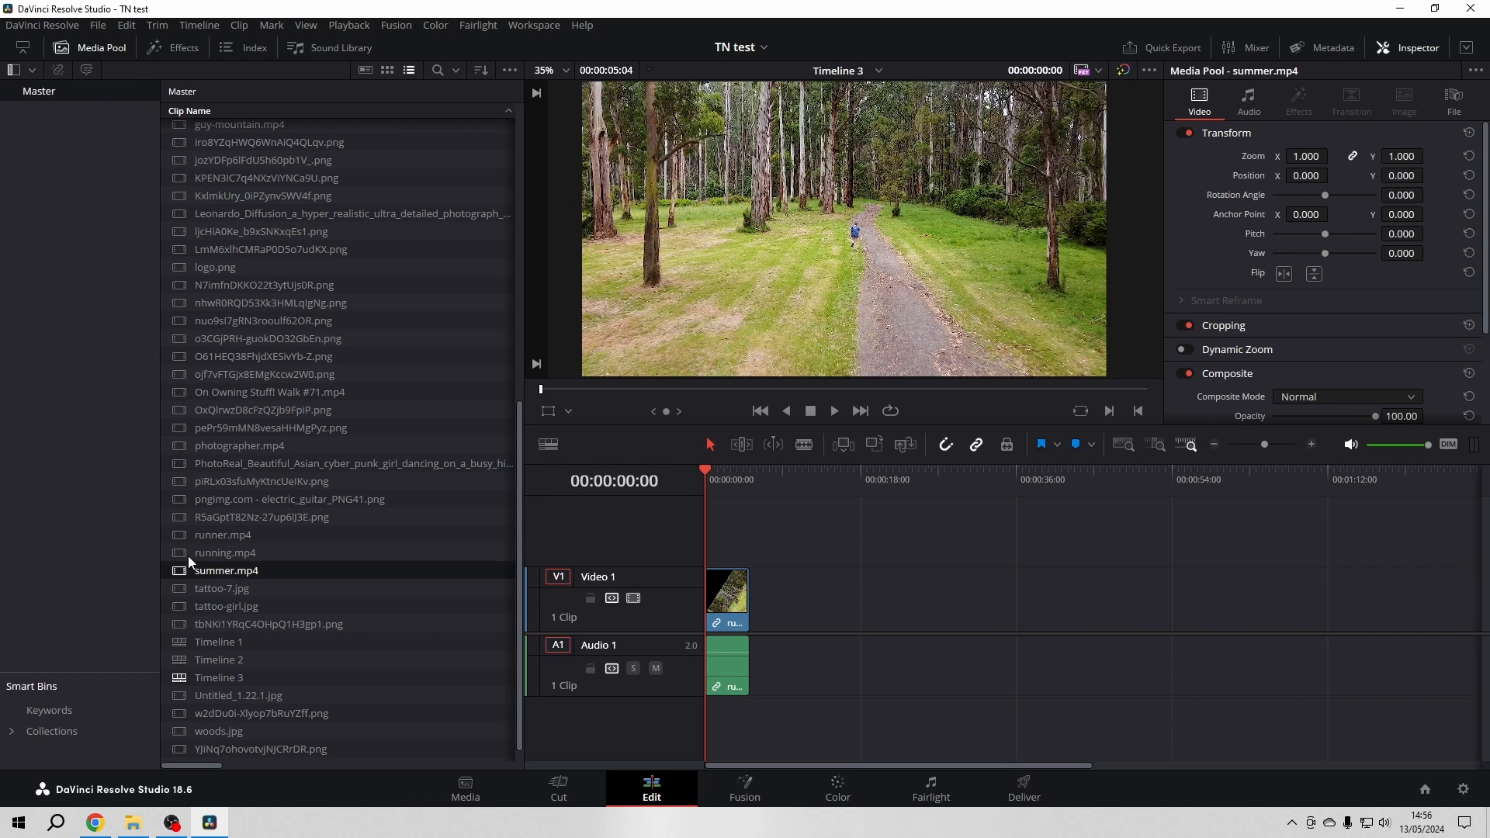
drag(187, 555, 765, 629)
click(723, 477)
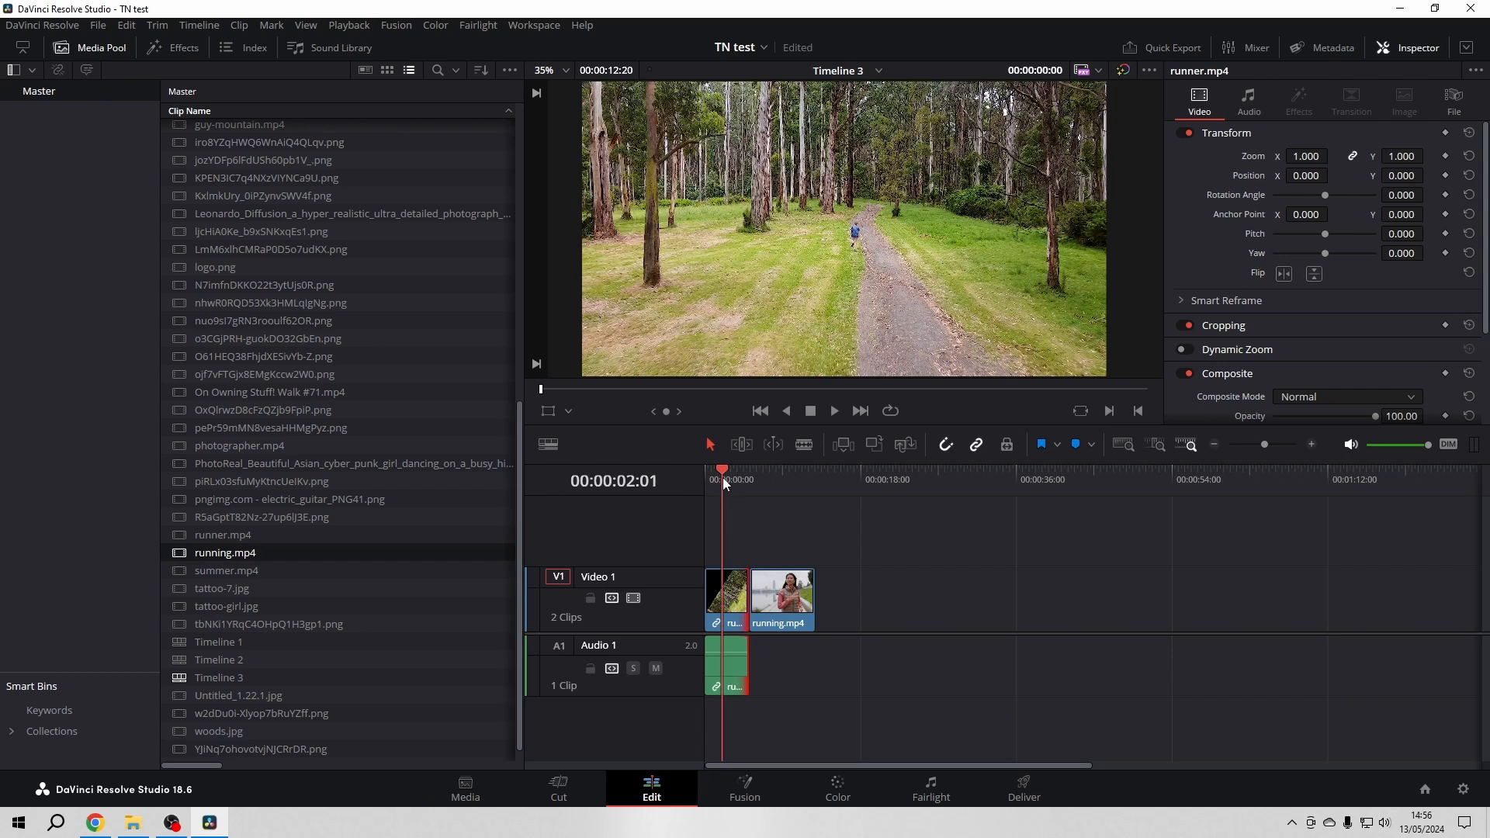
click(787, 474)
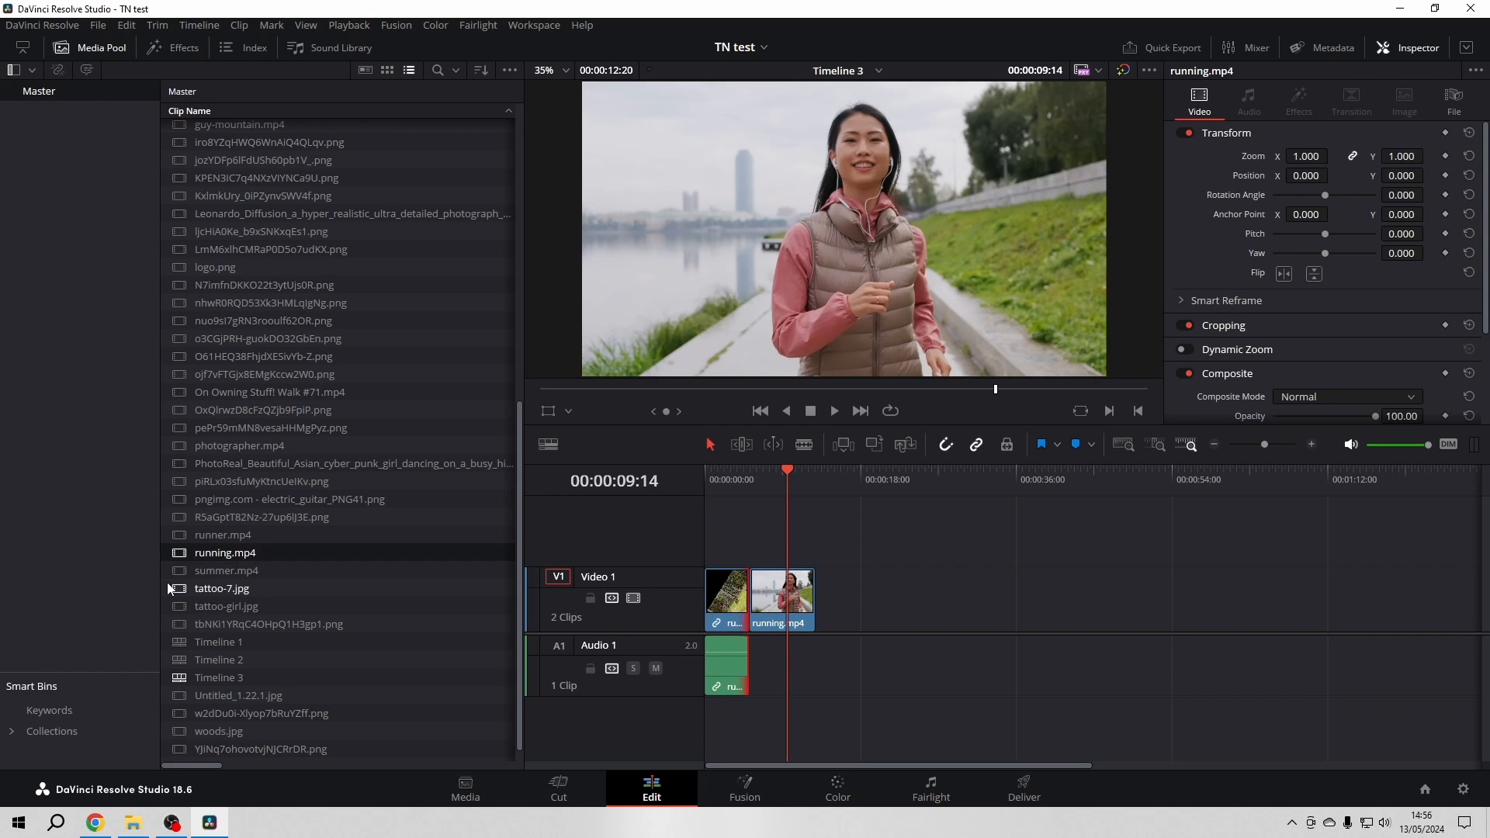
drag(177, 572, 828, 607)
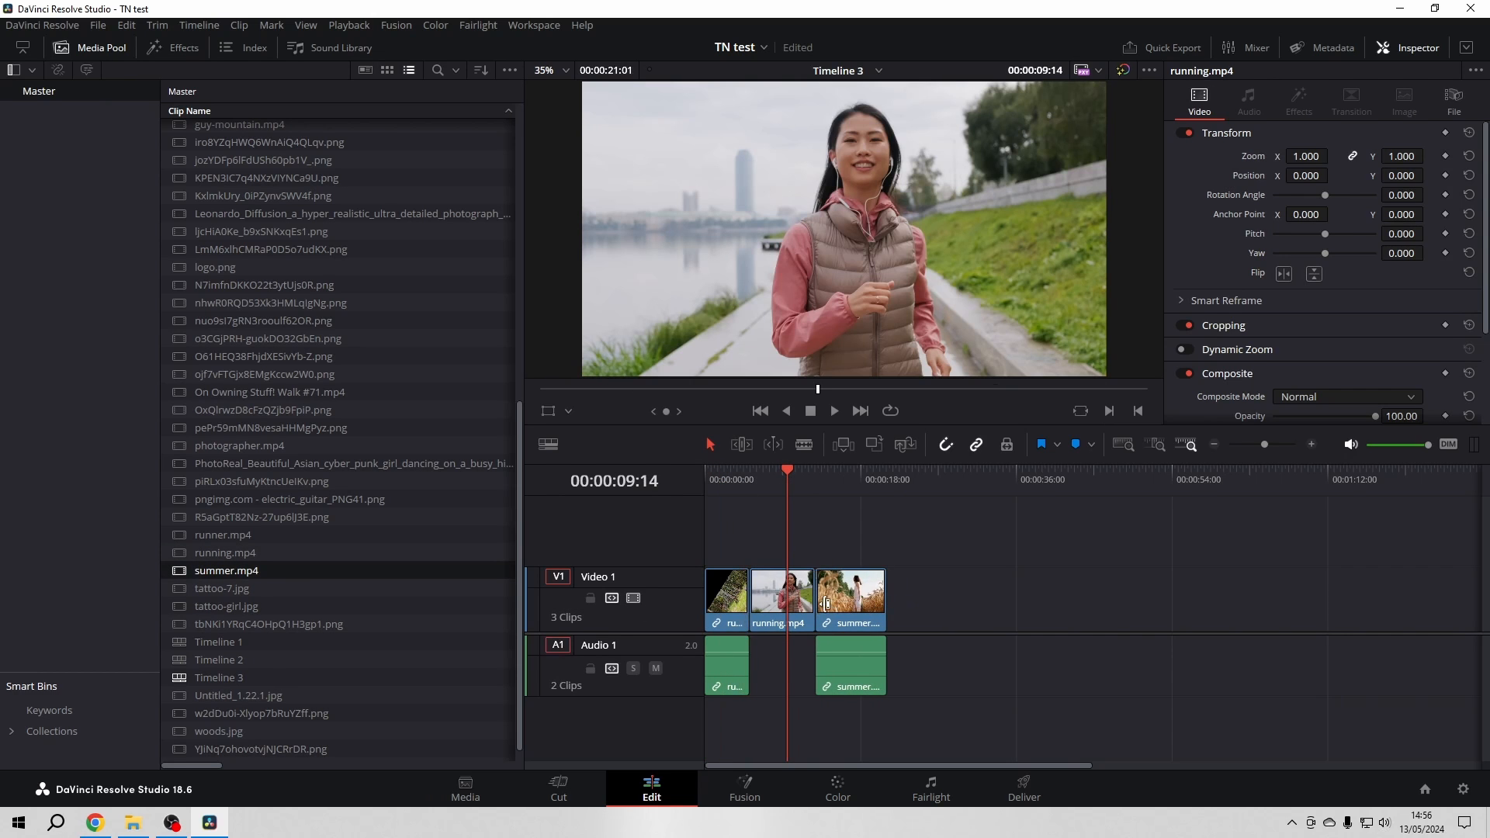
Hide the media pool and move the playhead to 00:00:05:19 in the running.mp4 clip
click(98, 44)
click(200, 487)
click(230, 482)
Zoom the timeline in and out around the playhead to view the three clips at different magnifications
mouse_move(1003, 446)
mouse_down()
mouse_move(1027, 444)
mouse_move(995, 440)
mouse_move(1012, 444)
mouse_up()
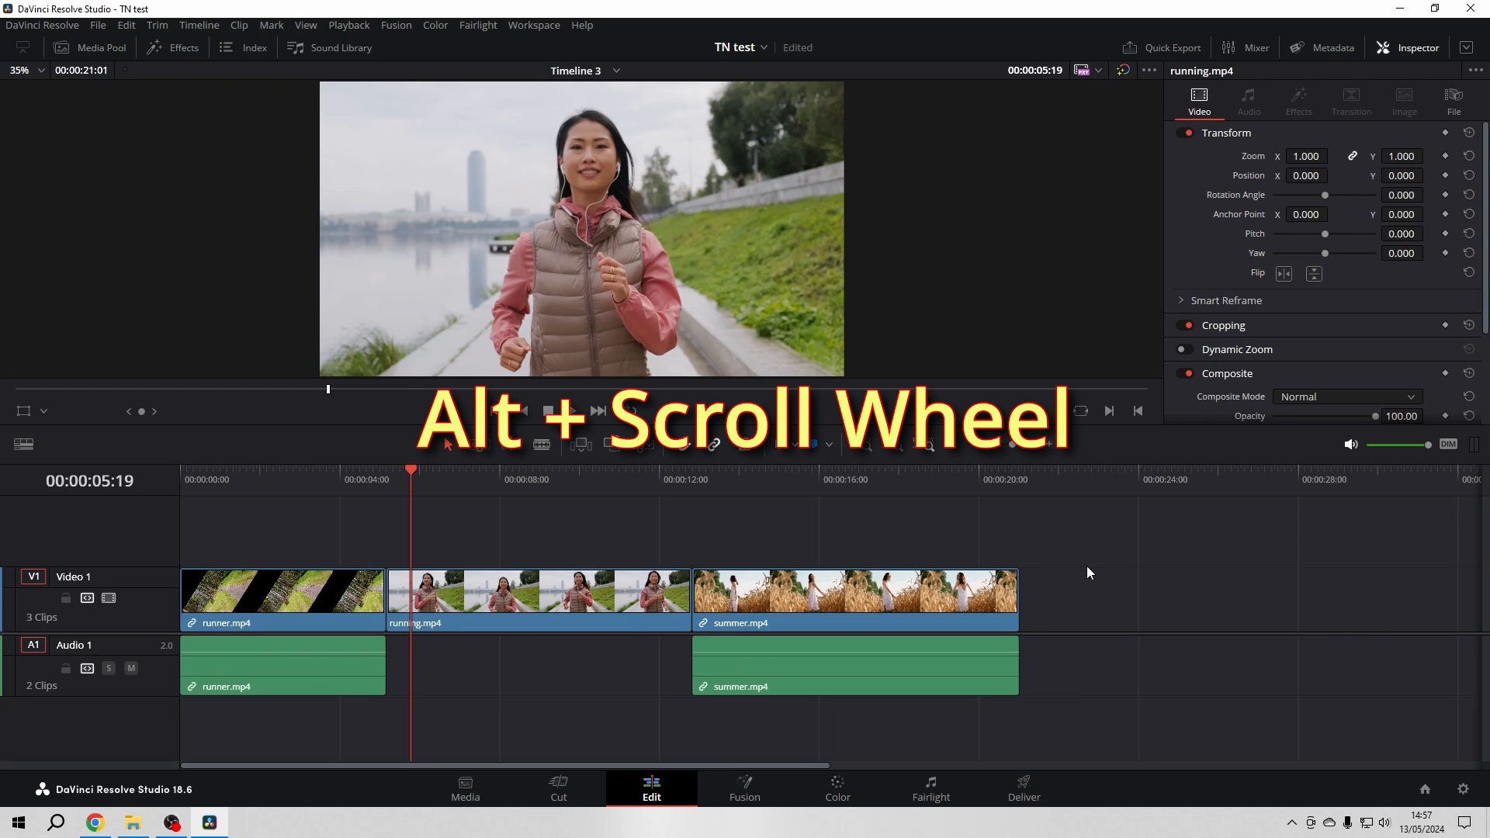
scroll(1102, 588, up, 5)
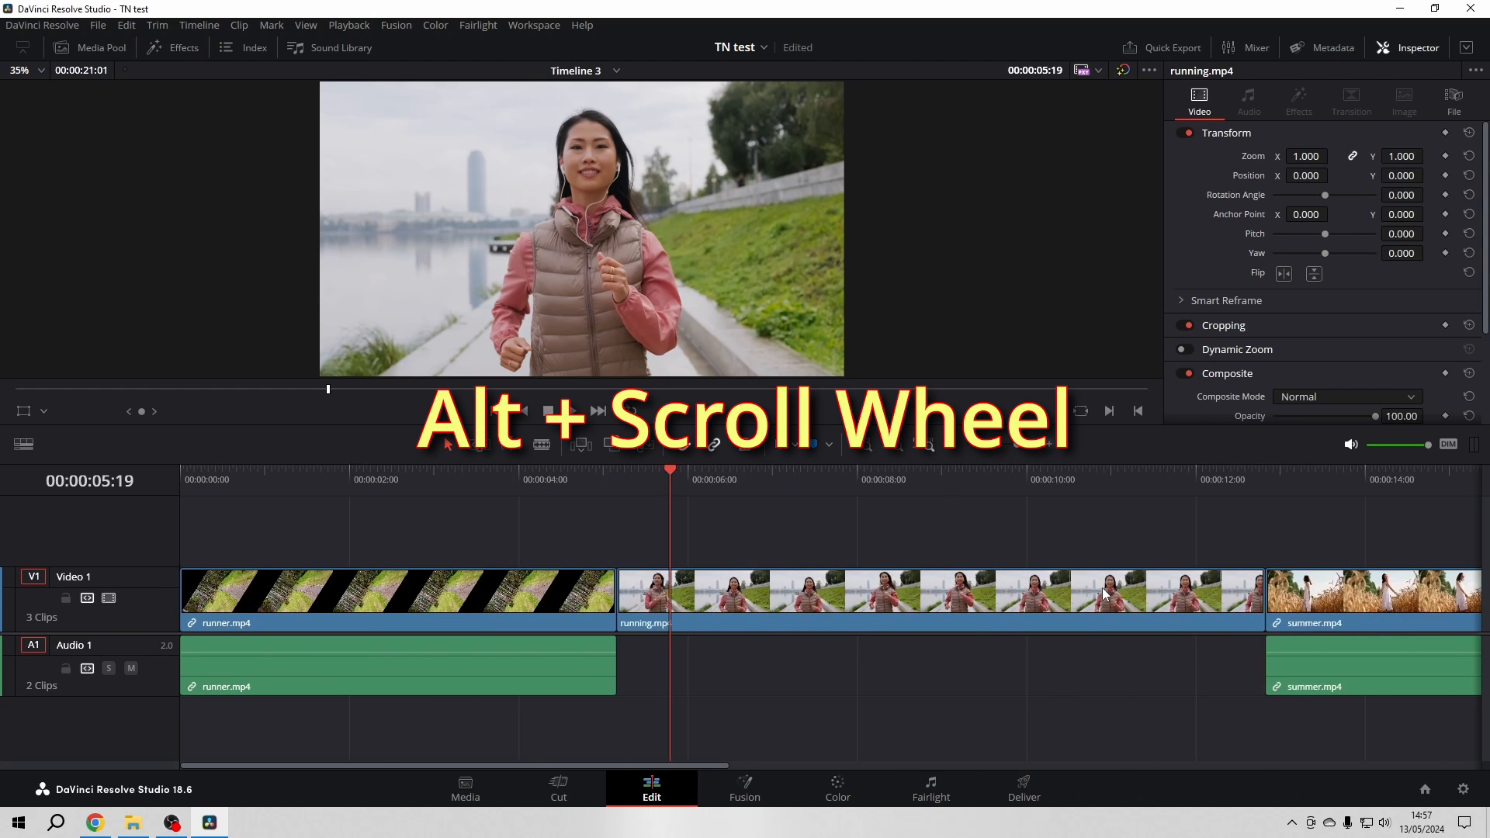
scroll(1106, 594, down, 5)
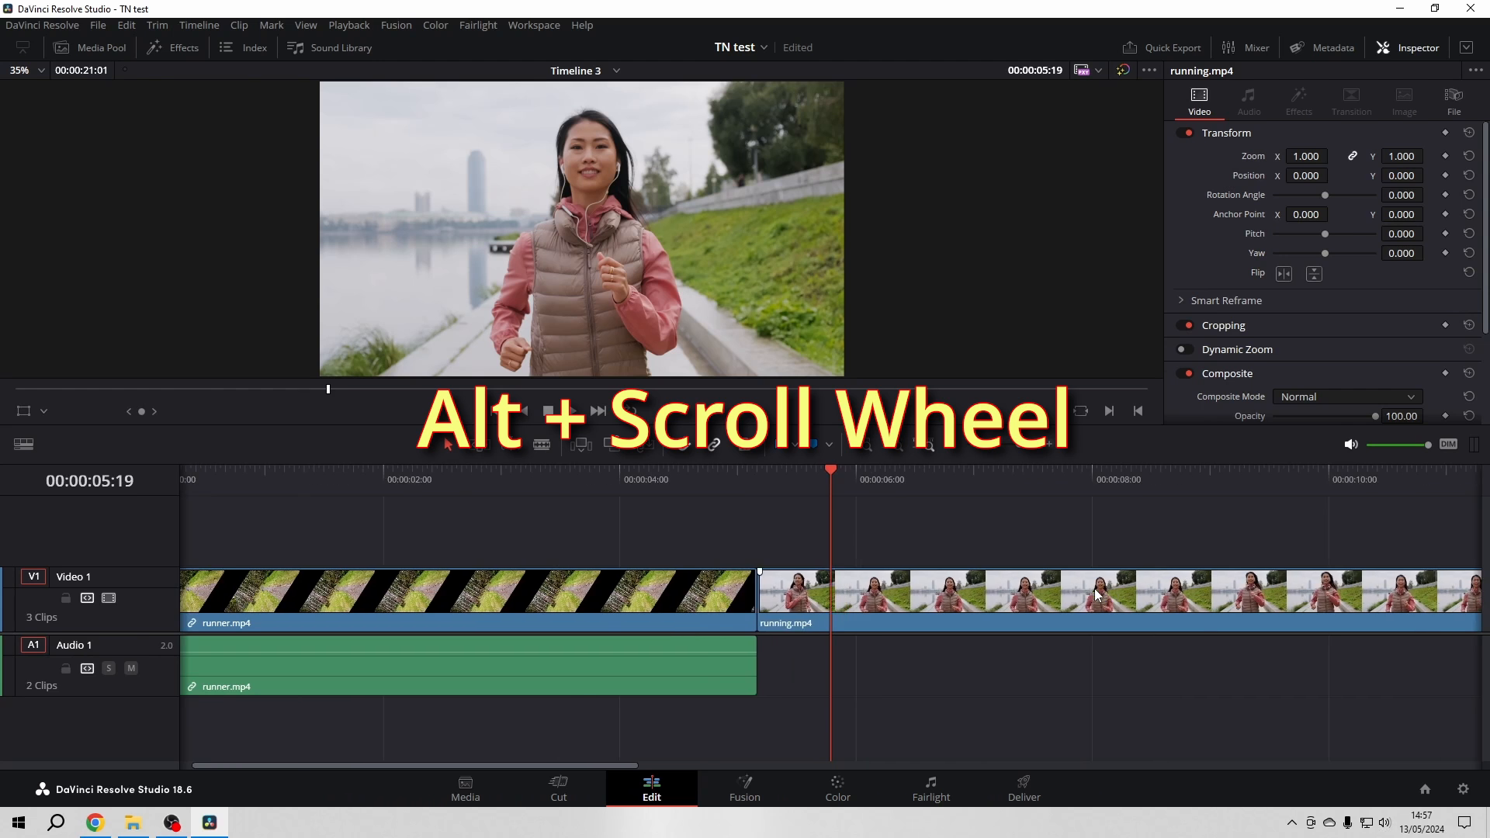
scroll(1094, 595, down, 3)
scroll(1094, 595, up, 2)
scroll(1095, 595, down, 3)
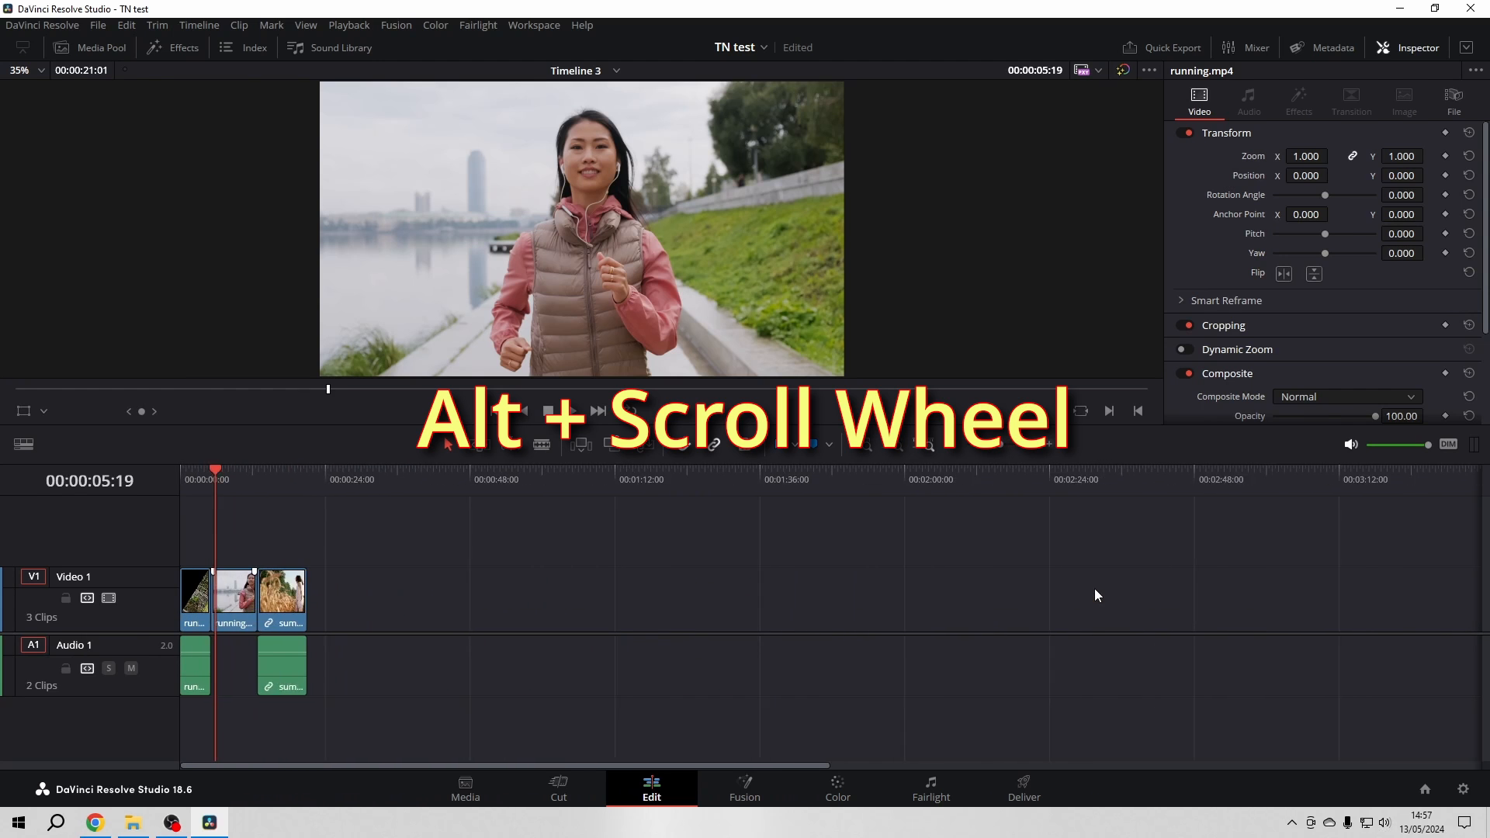
scroll(1094, 595, up, 2)
scroll(1095, 594, up, 3)
scroll(1095, 593, down, 3)
scroll(1094, 594, up, 2)
scroll(1095, 594, down, 3)
scroll(1095, 596, up, 3)
scroll(1095, 595, down, 3)
scroll(1095, 595, up, 3)
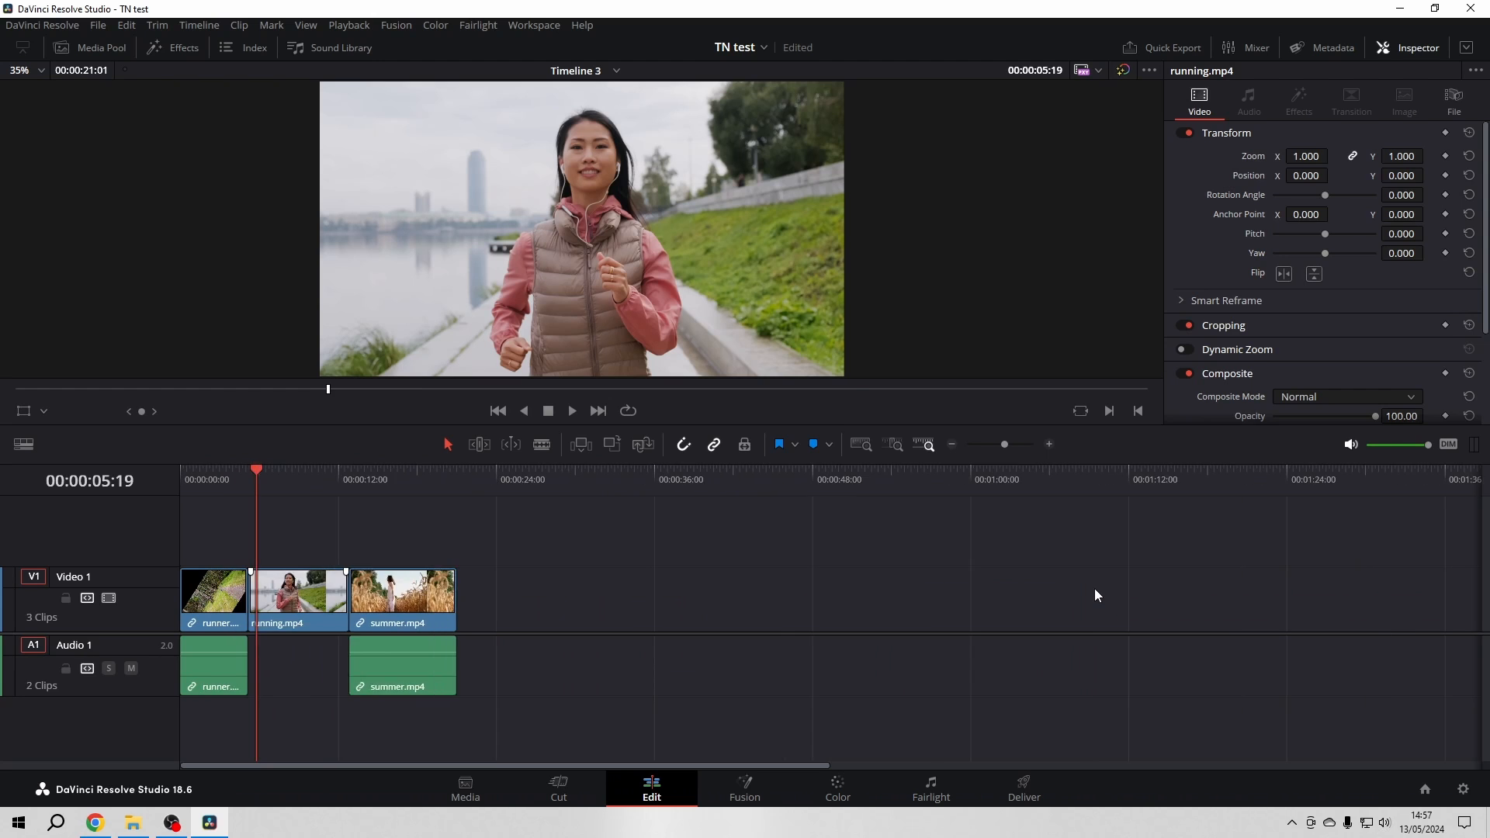
scroll(1094, 588, down, 3)
scroll(1094, 596, up, 3)
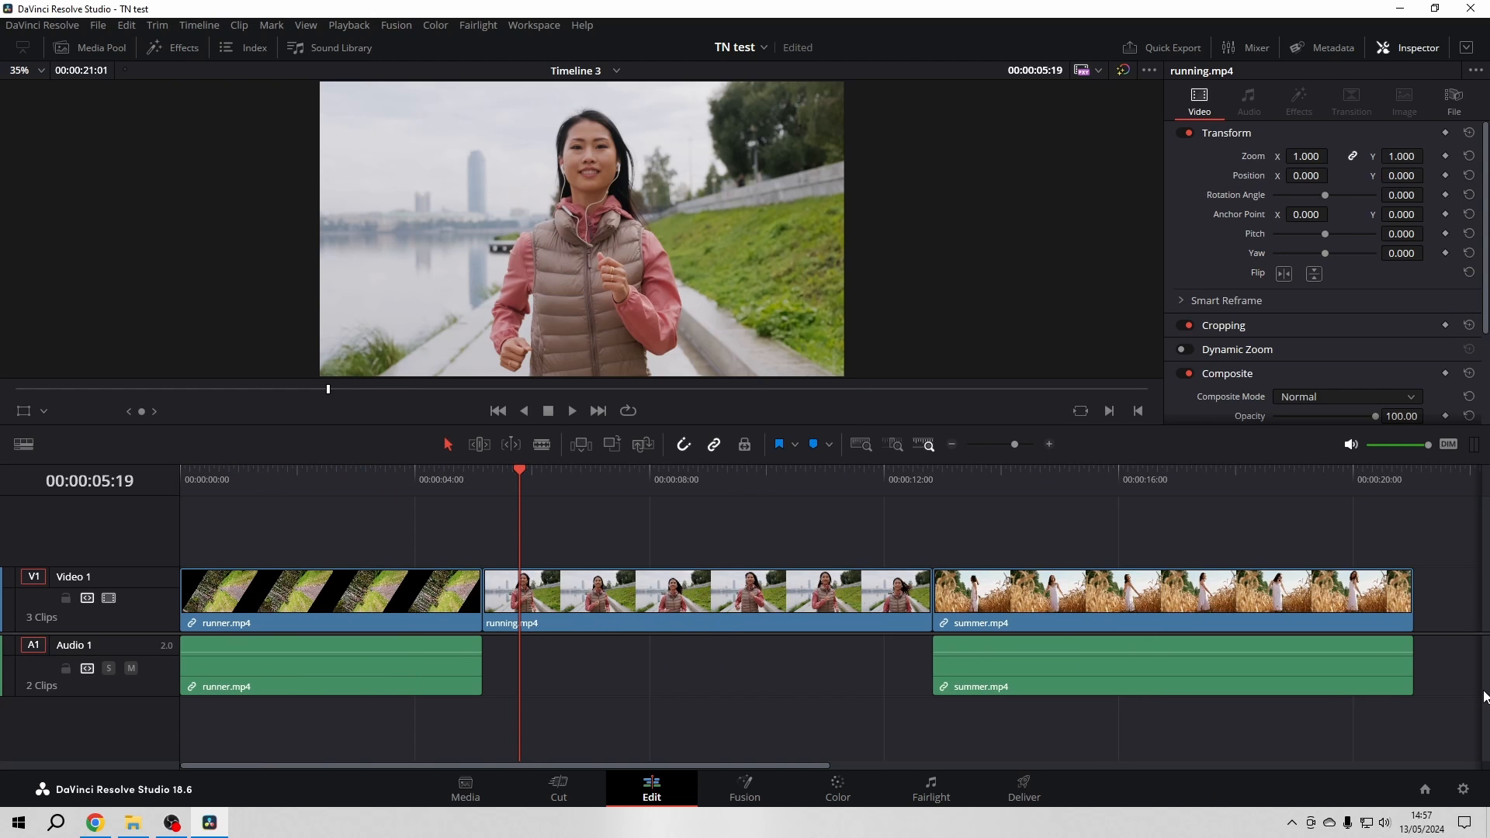
scroll(1115, 596, down, 3)
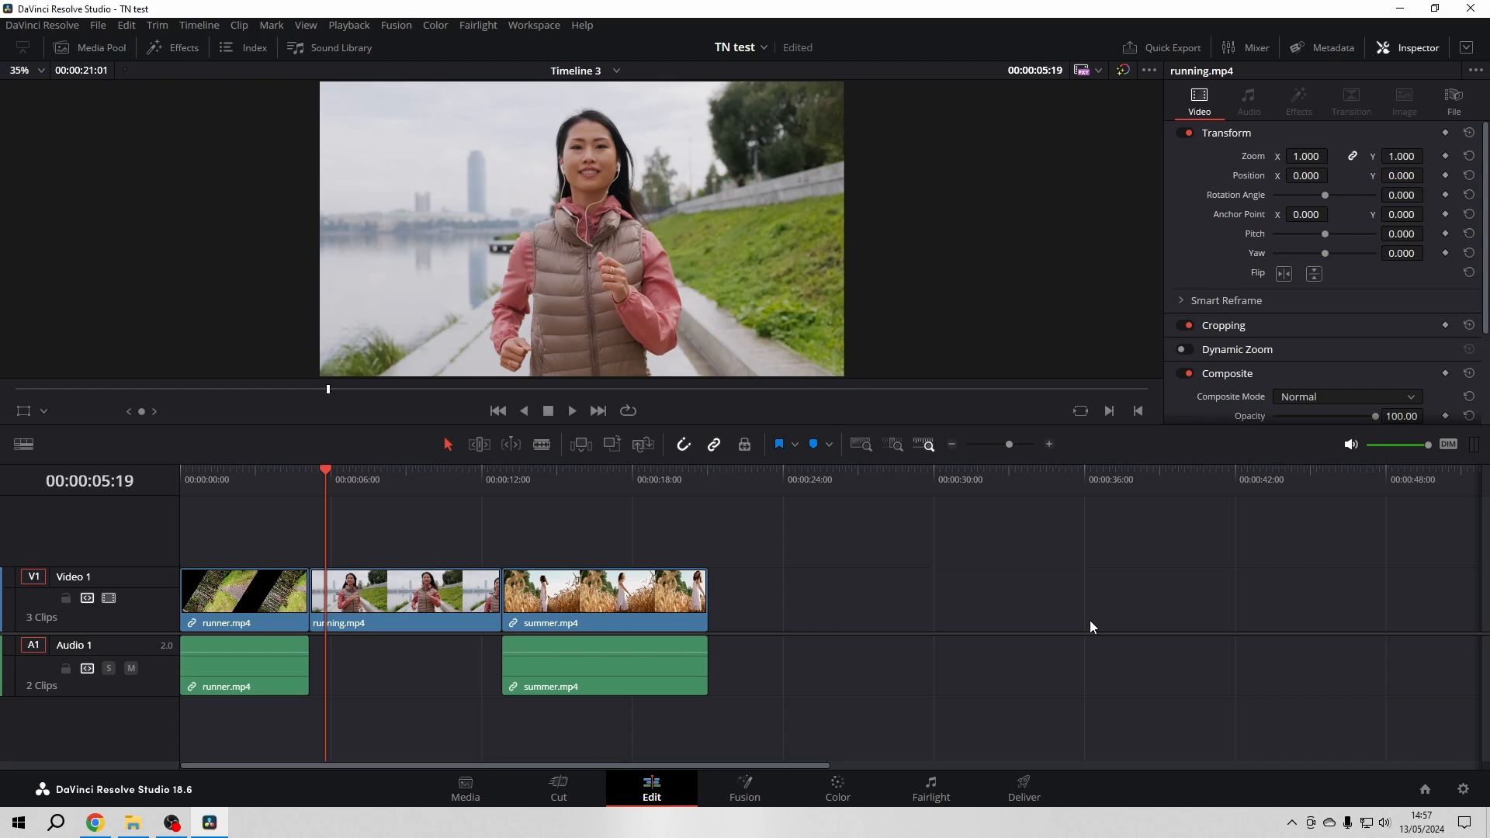
Fit all clips in the timeline with Full Extent Zoom and move the playhead to 00:00:09:02
click(862, 446)
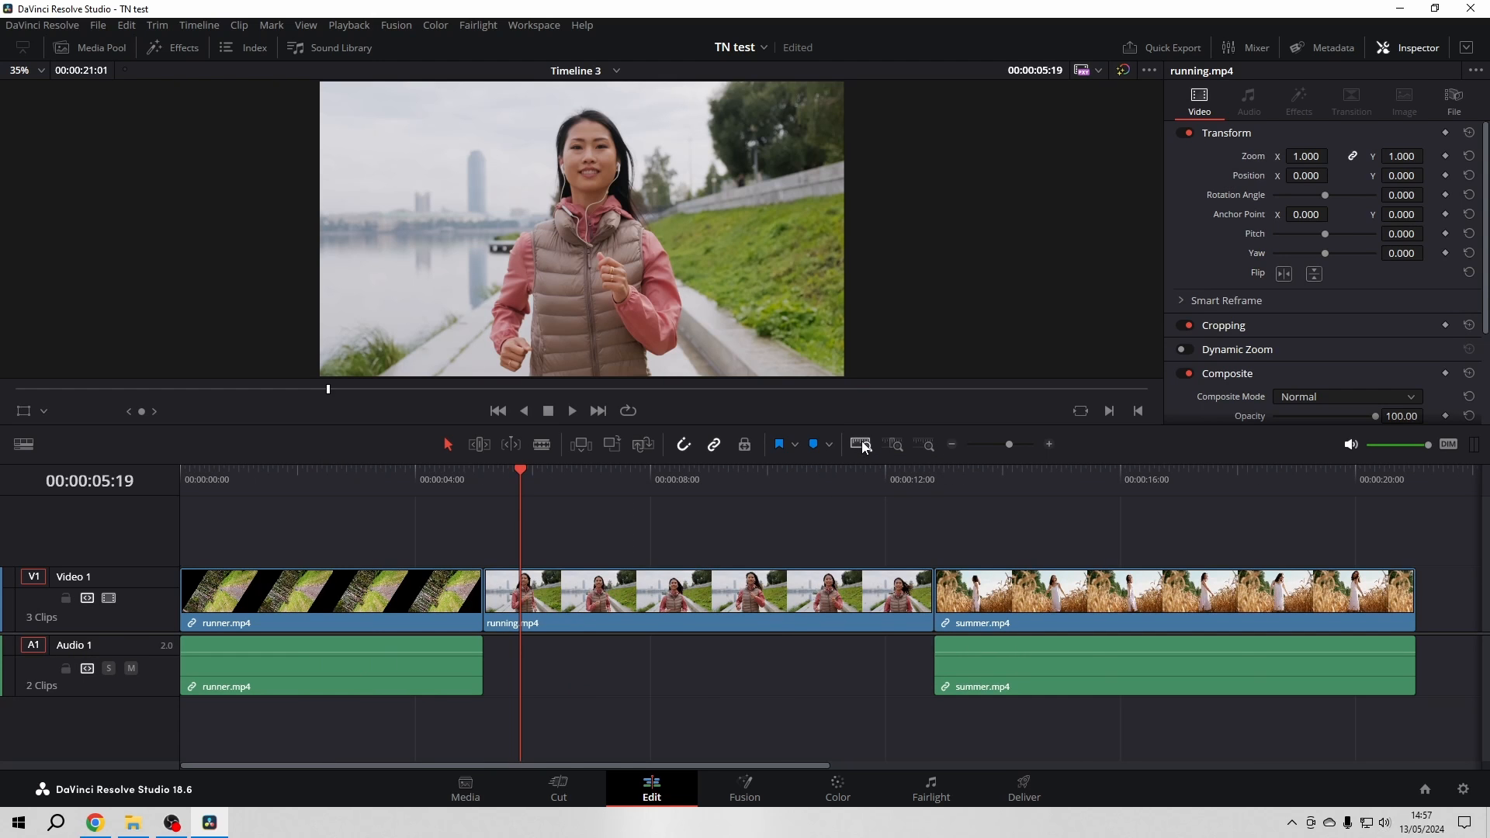
click(254, 487)
click(713, 483)
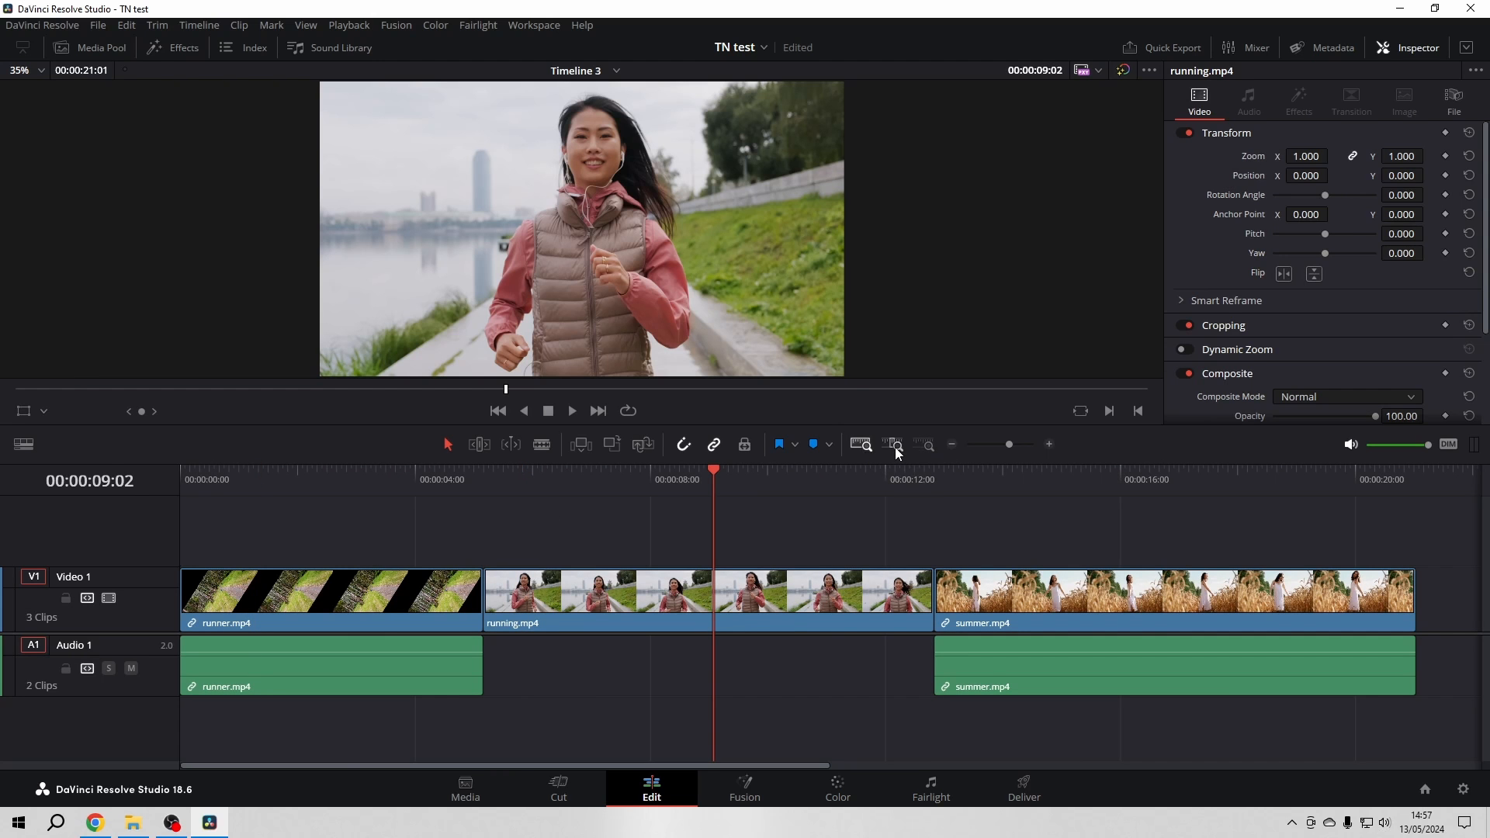
Compare Detail Zoom, Full Extent Zoom and Custom Zoom on the timeline, and zoom out and in around the playhead
click(896, 453)
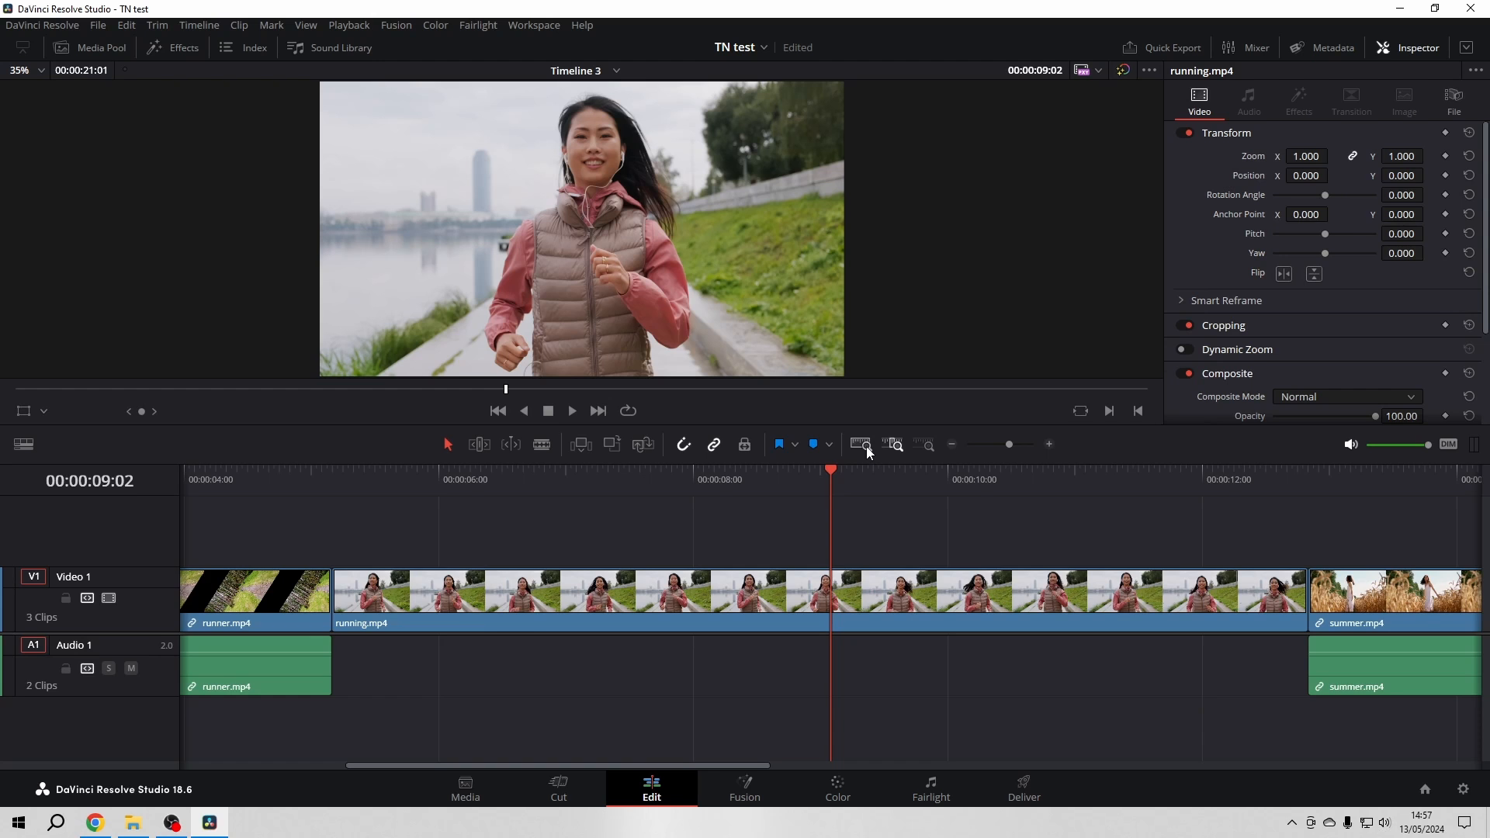
click(866, 449)
click(916, 447)
scroll(723, 501, up, 4)
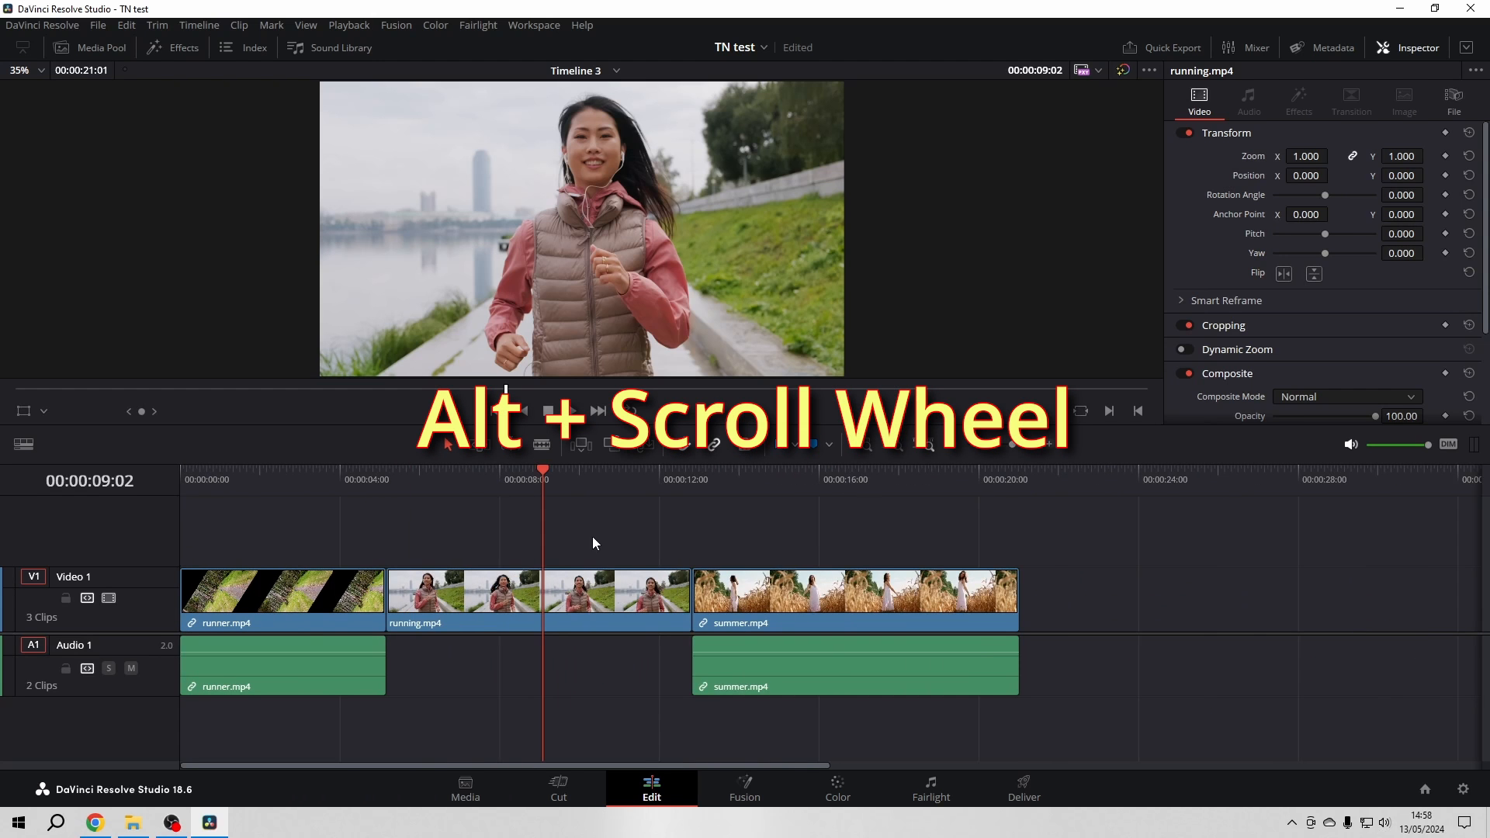
scroll(517, 578, down, 5)
scroll(516, 578, up, 3)
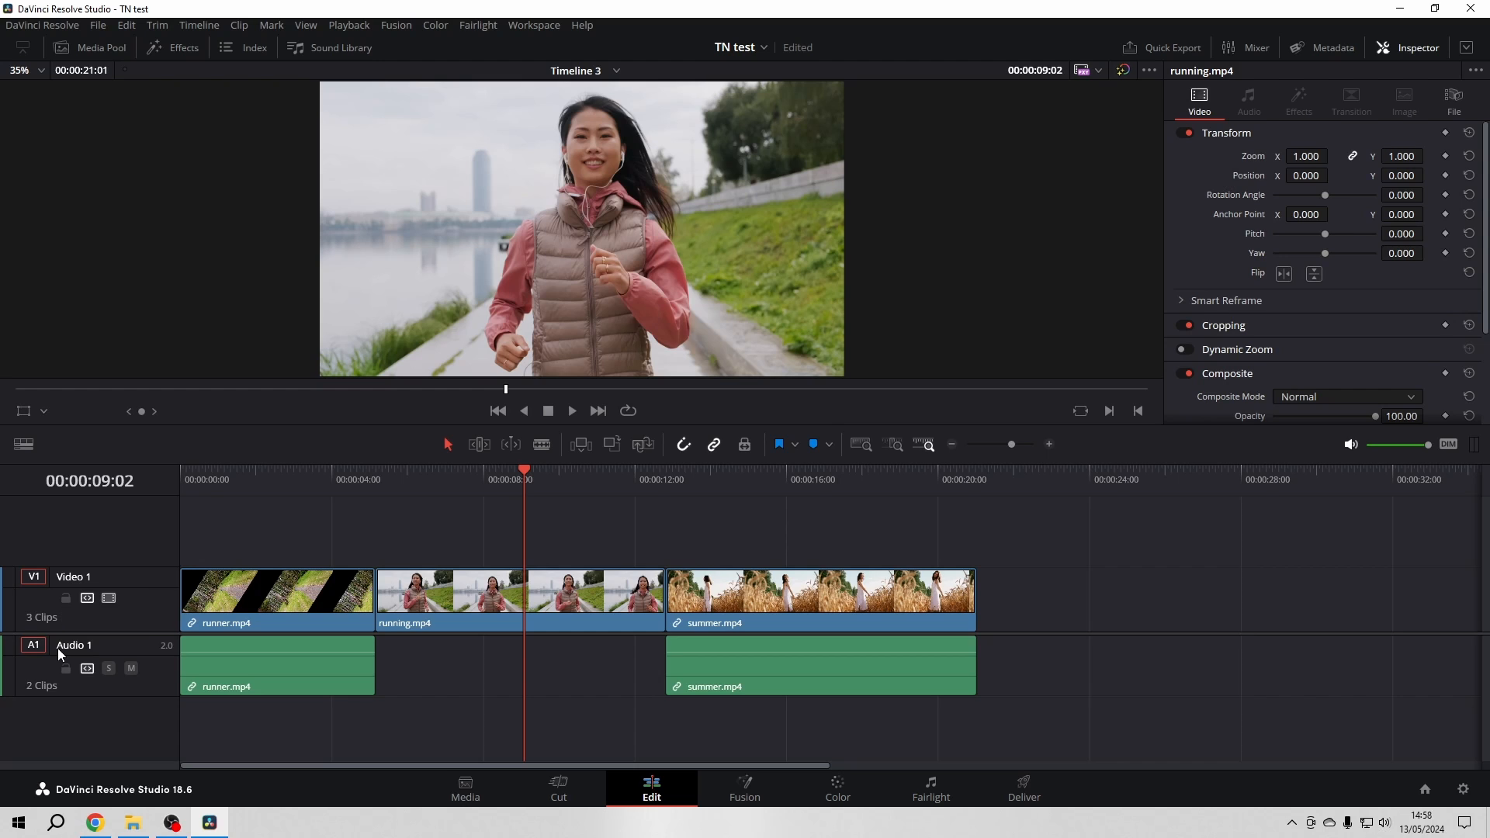
Open the Video 1 and Audio 1 track names for editing and enlarge the timeline so the three clips fill it
double_click(68, 579)
double_click(106, 645)
key(ctrl+equal)
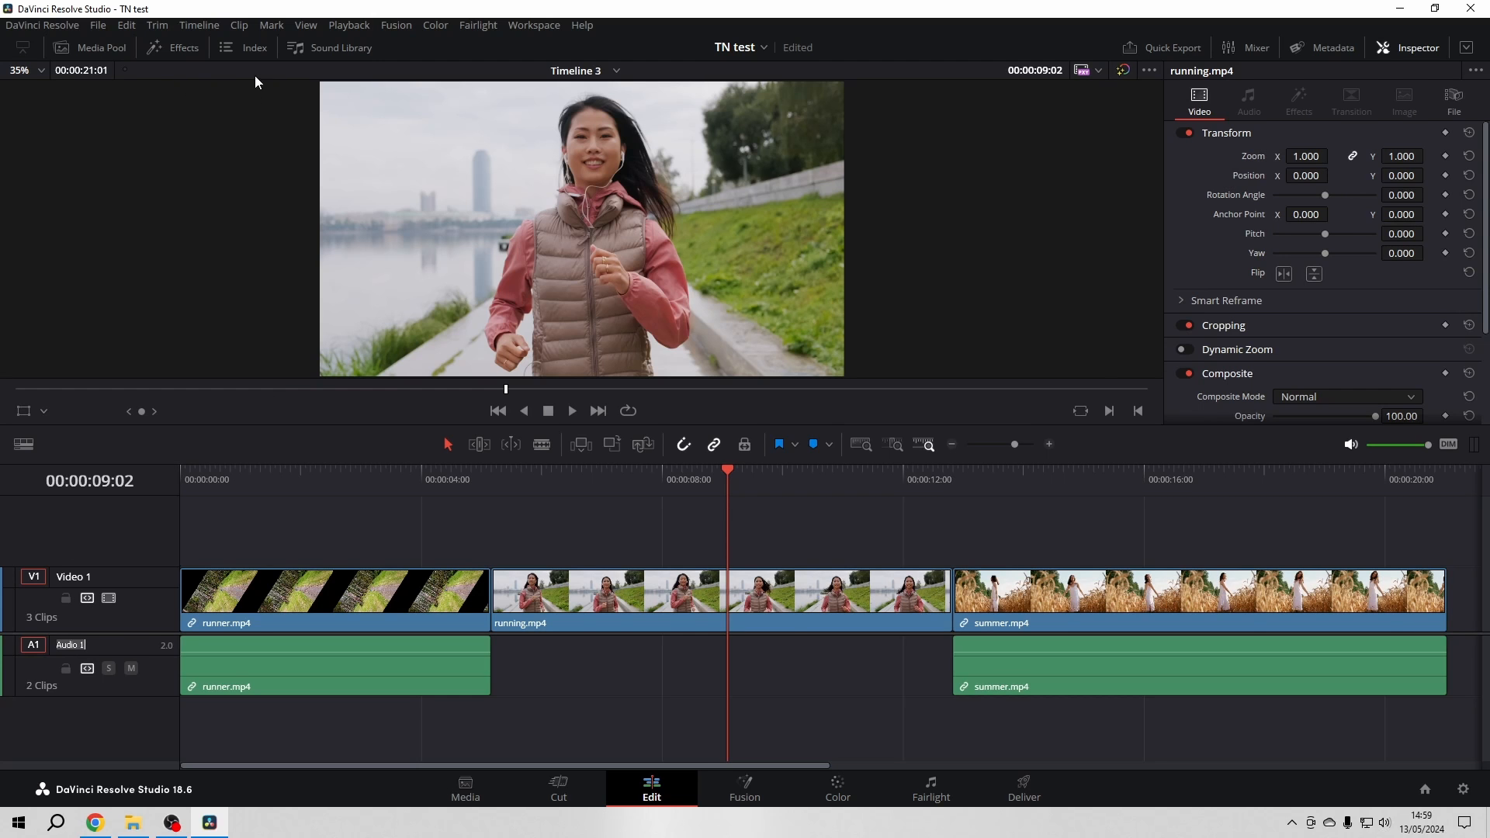
Add a Text+ title on a new Video 2 track above running.mp4 and hide the effects library
click(174, 50)
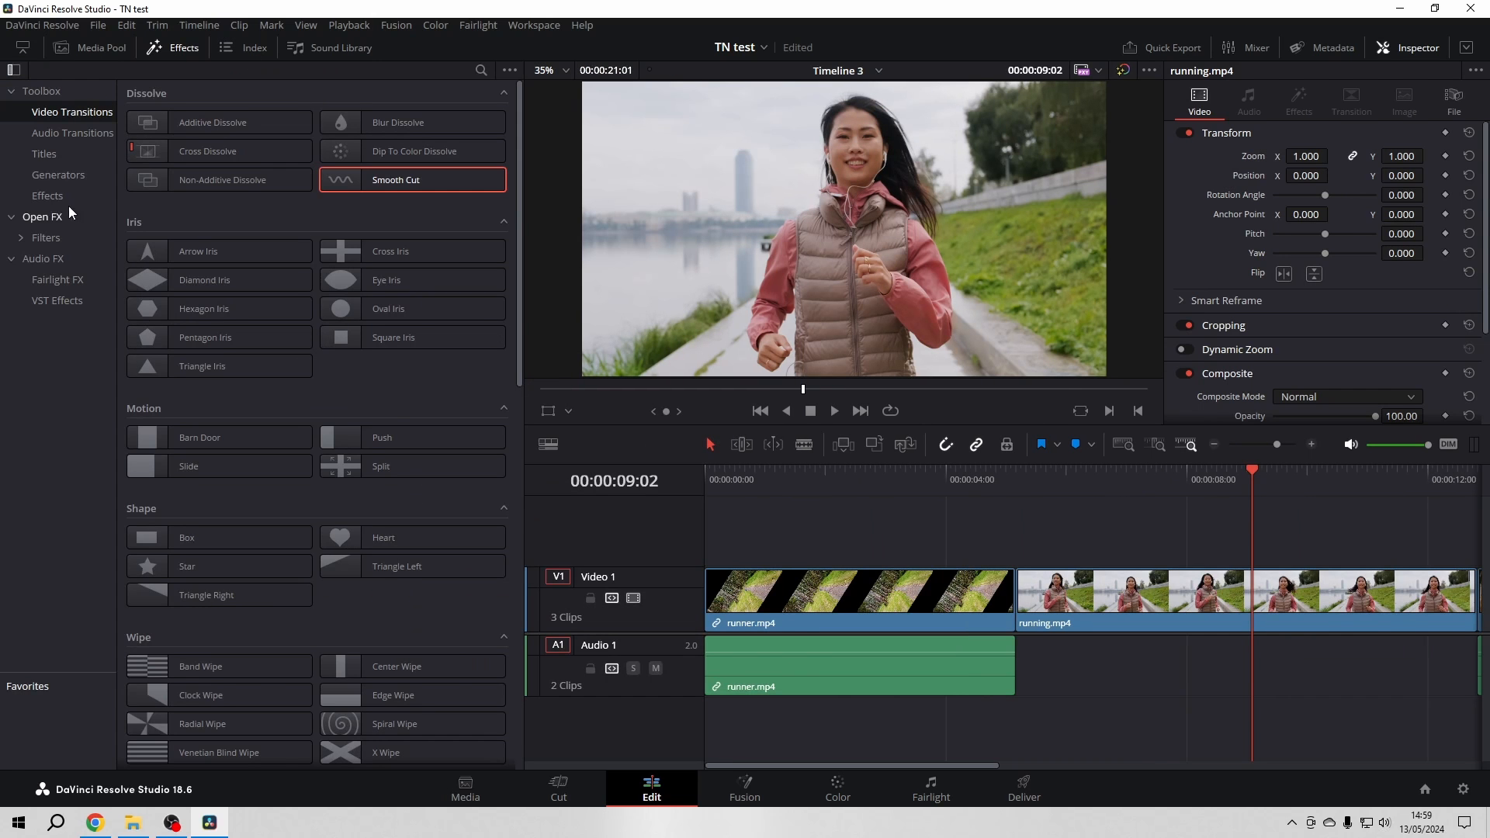
click(52, 160)
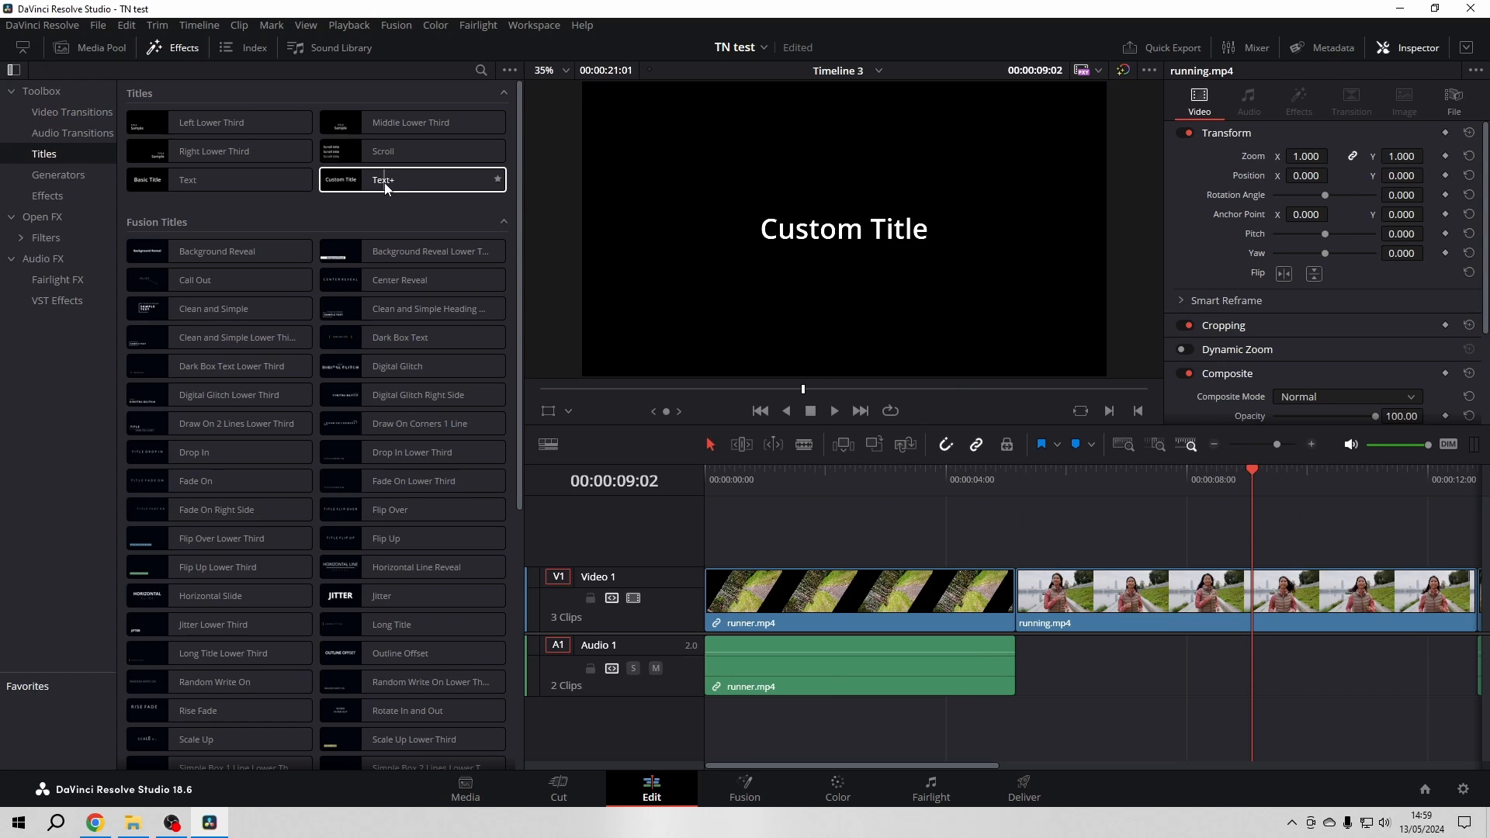
drag(385, 186, 1117, 531)
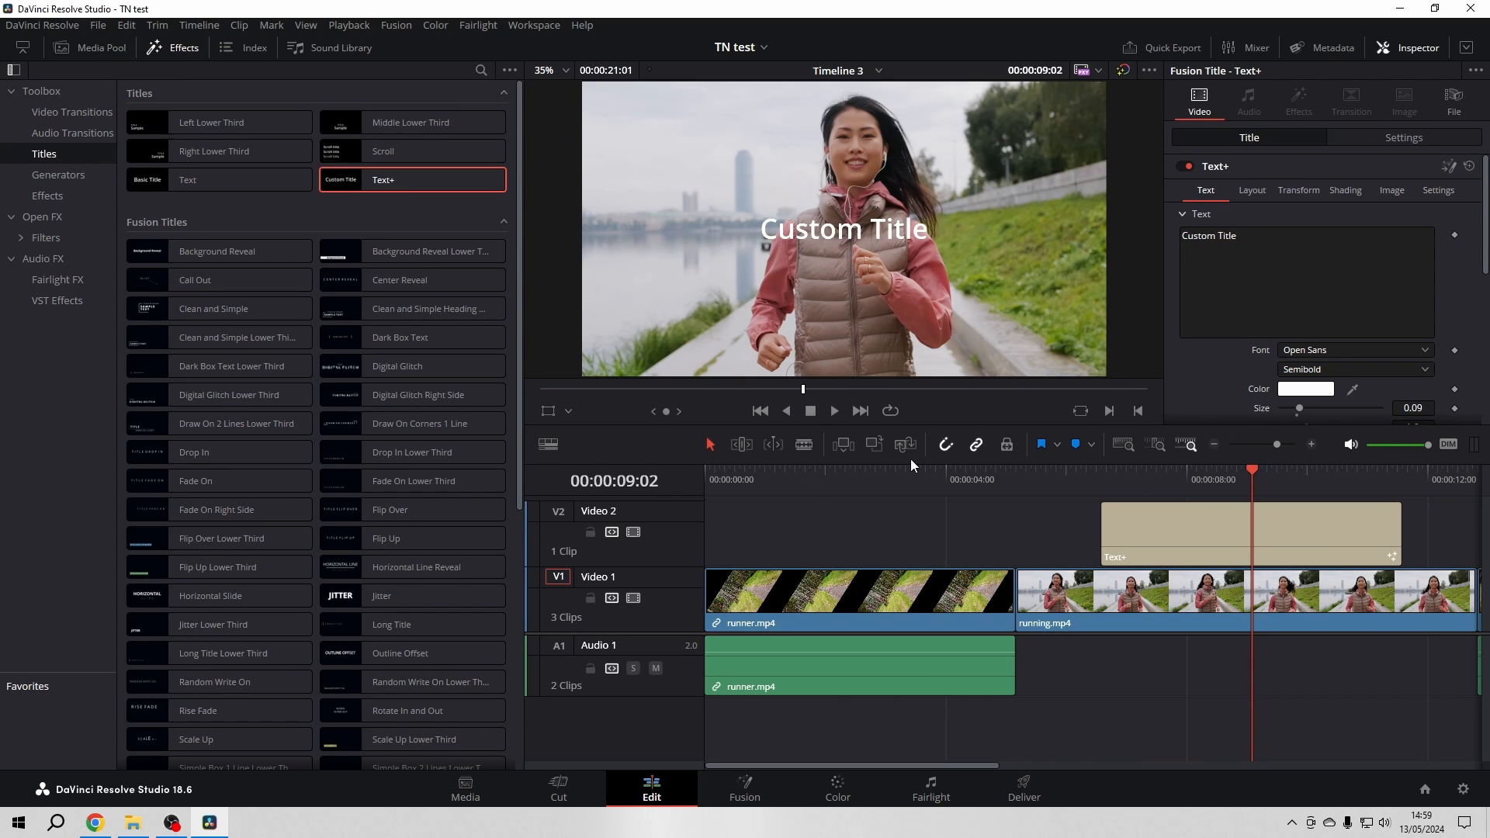
click(194, 50)
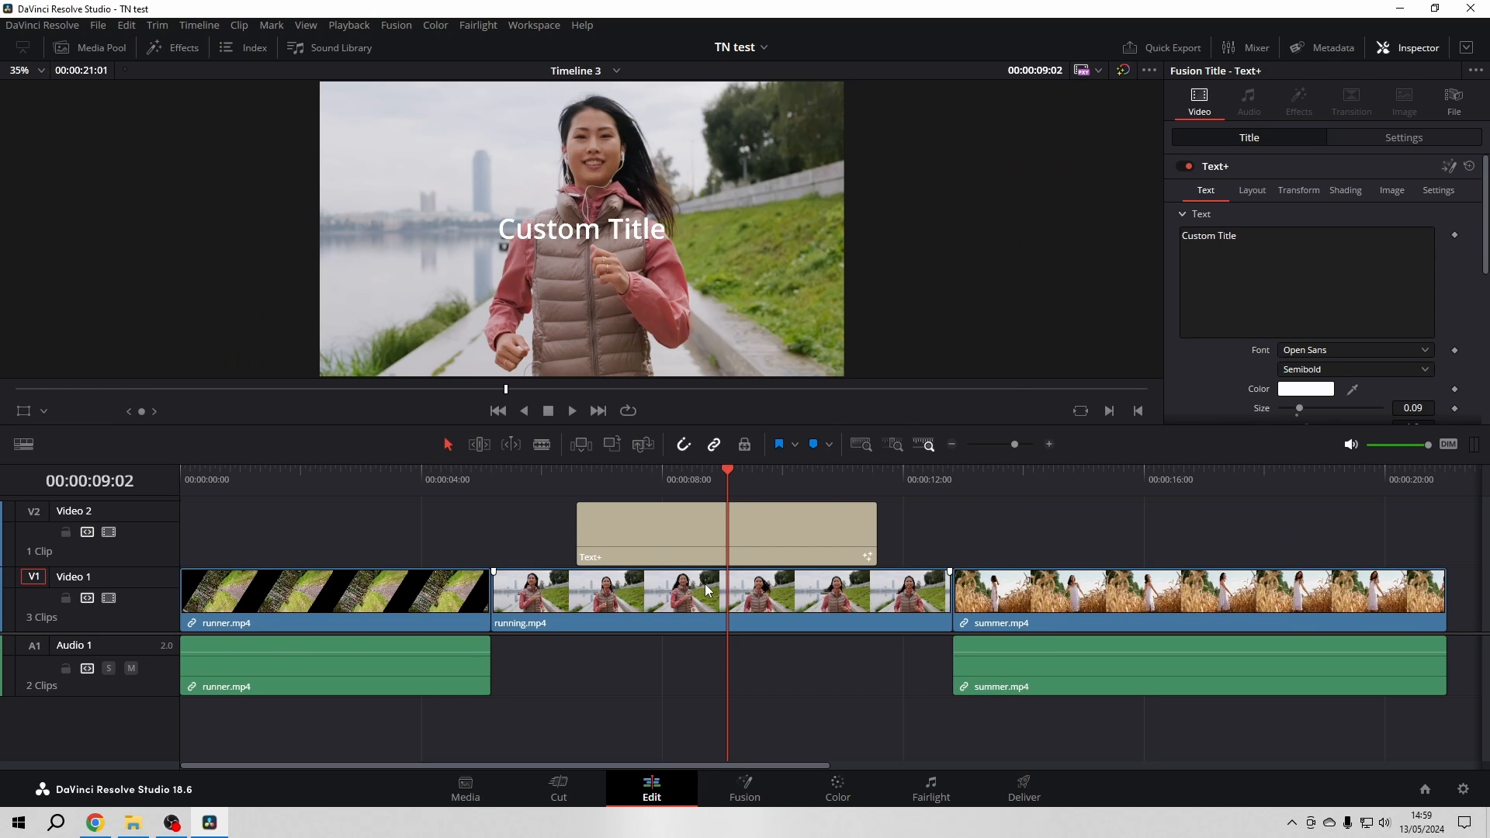
Move summer.mp4 up to Video 2, place the Text+ title beneath it on Video 1, and preview at 00:00:17:06
drag(1170, 608, 1170, 560)
drag(758, 538, 1244, 594)
click(1219, 475)
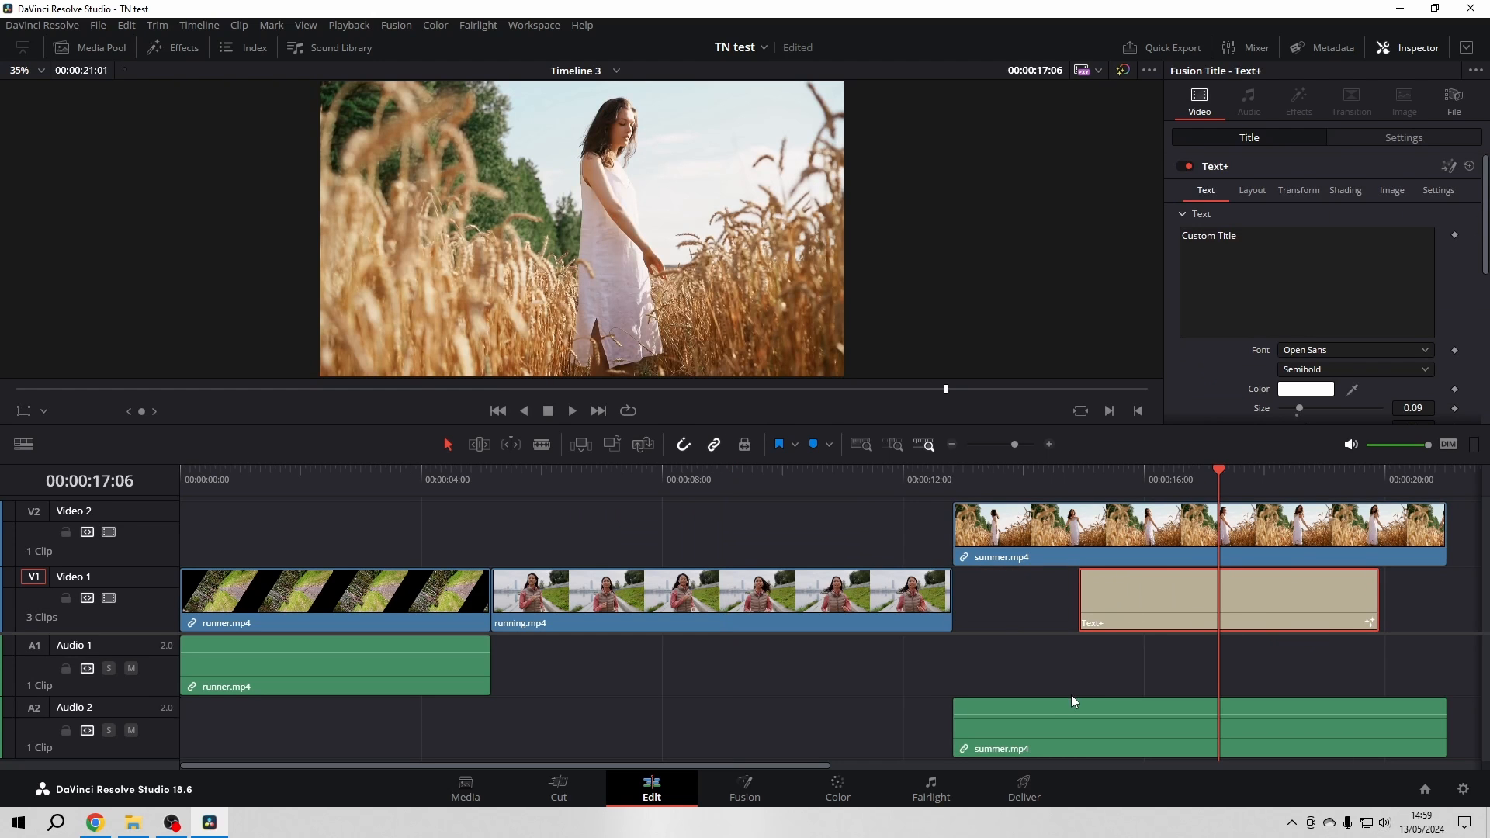
Move the Text+ title back to Video 2 above running.mp4, preview at 00:00:08:12, and return summer.mp4 to Video 1
drag(1187, 598, 652, 534)
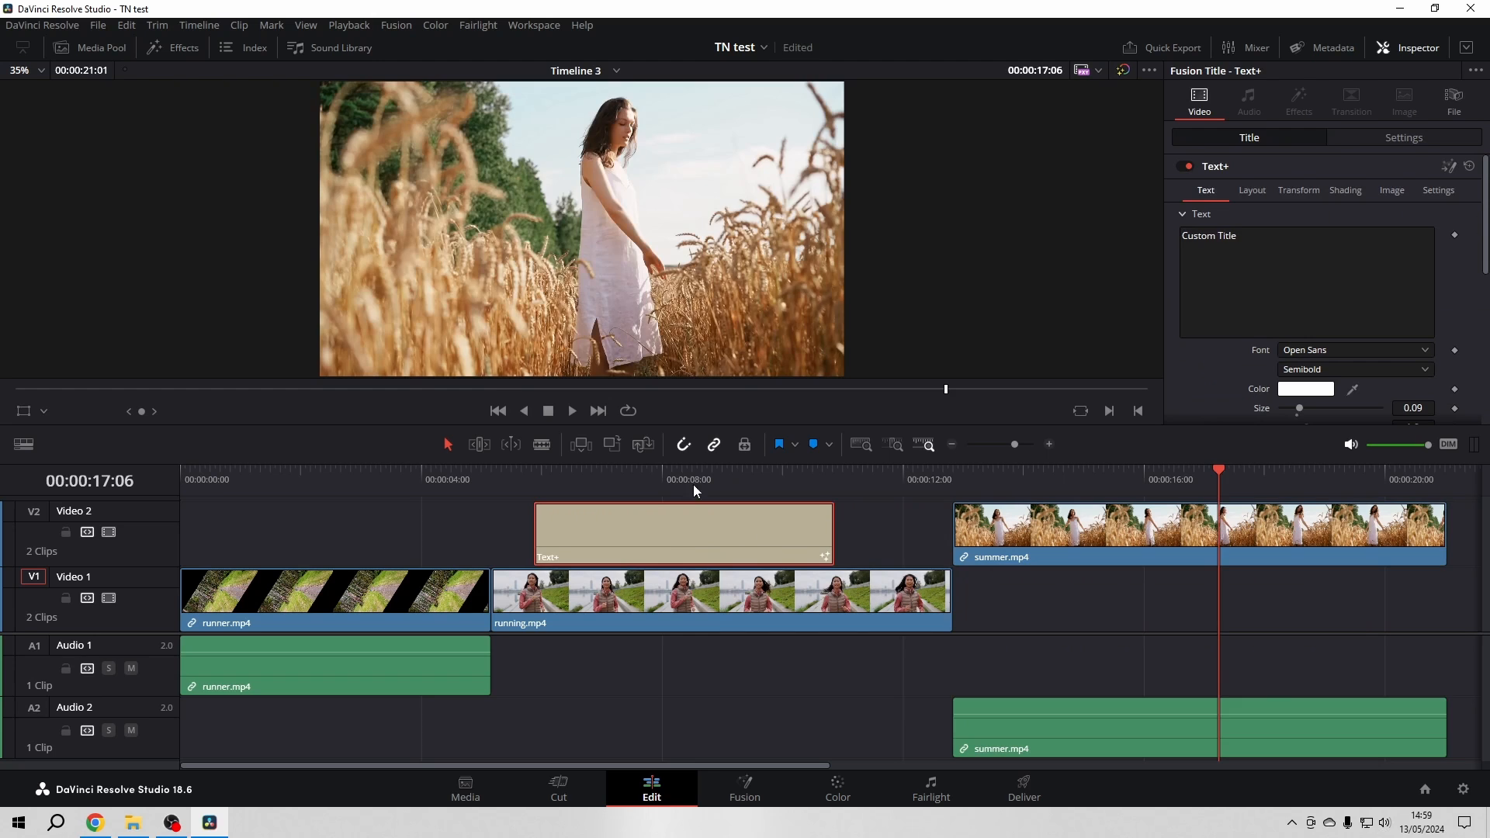
click(692, 478)
drag(1178, 541, 1181, 575)
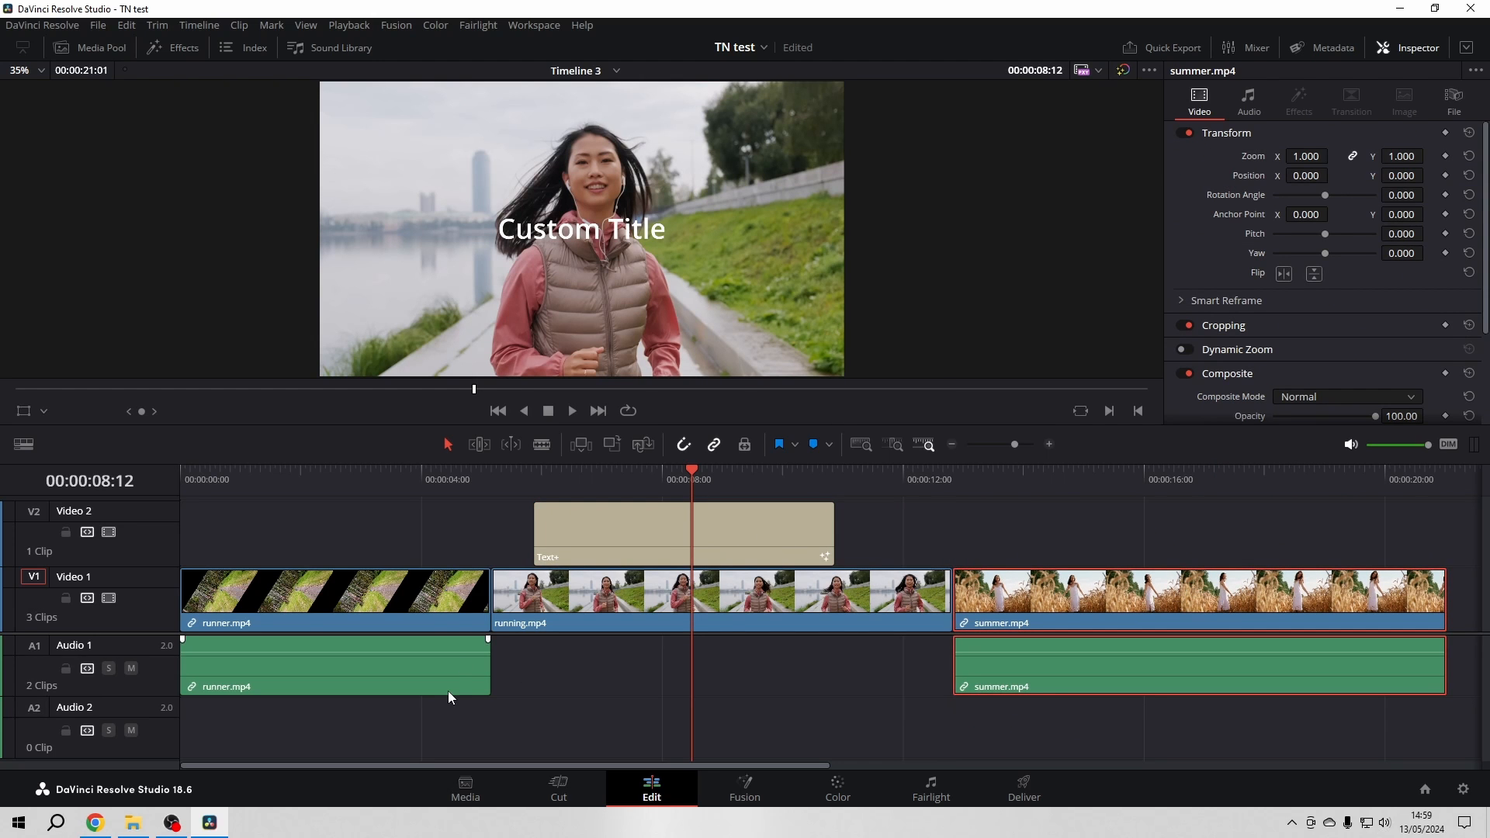
Replace the Text+ title on Video 2 with tattoo-girl.jpg from the media pool, placed above running.mp4
click(711, 542)
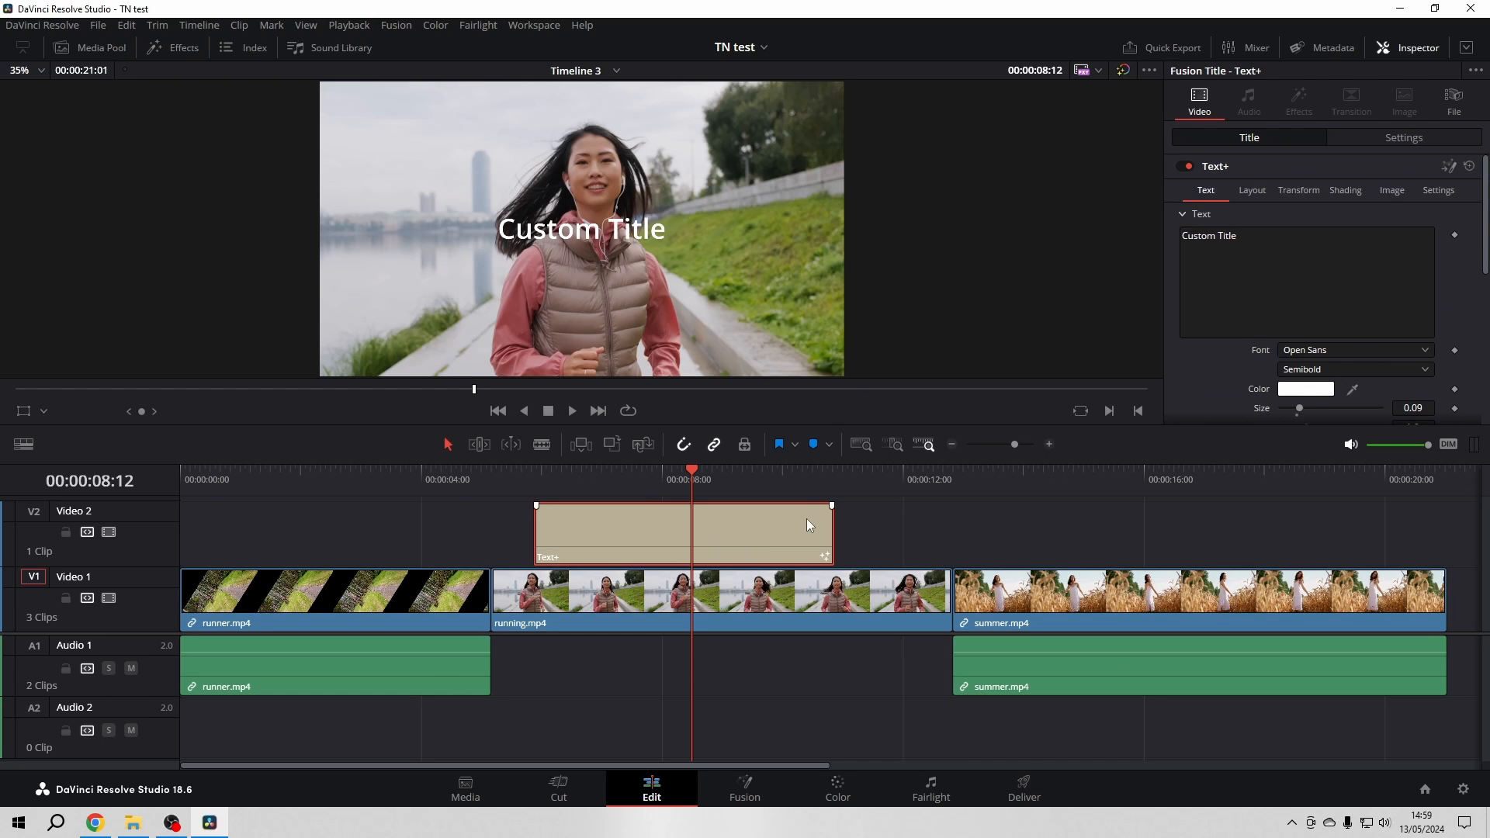
key(Delete)
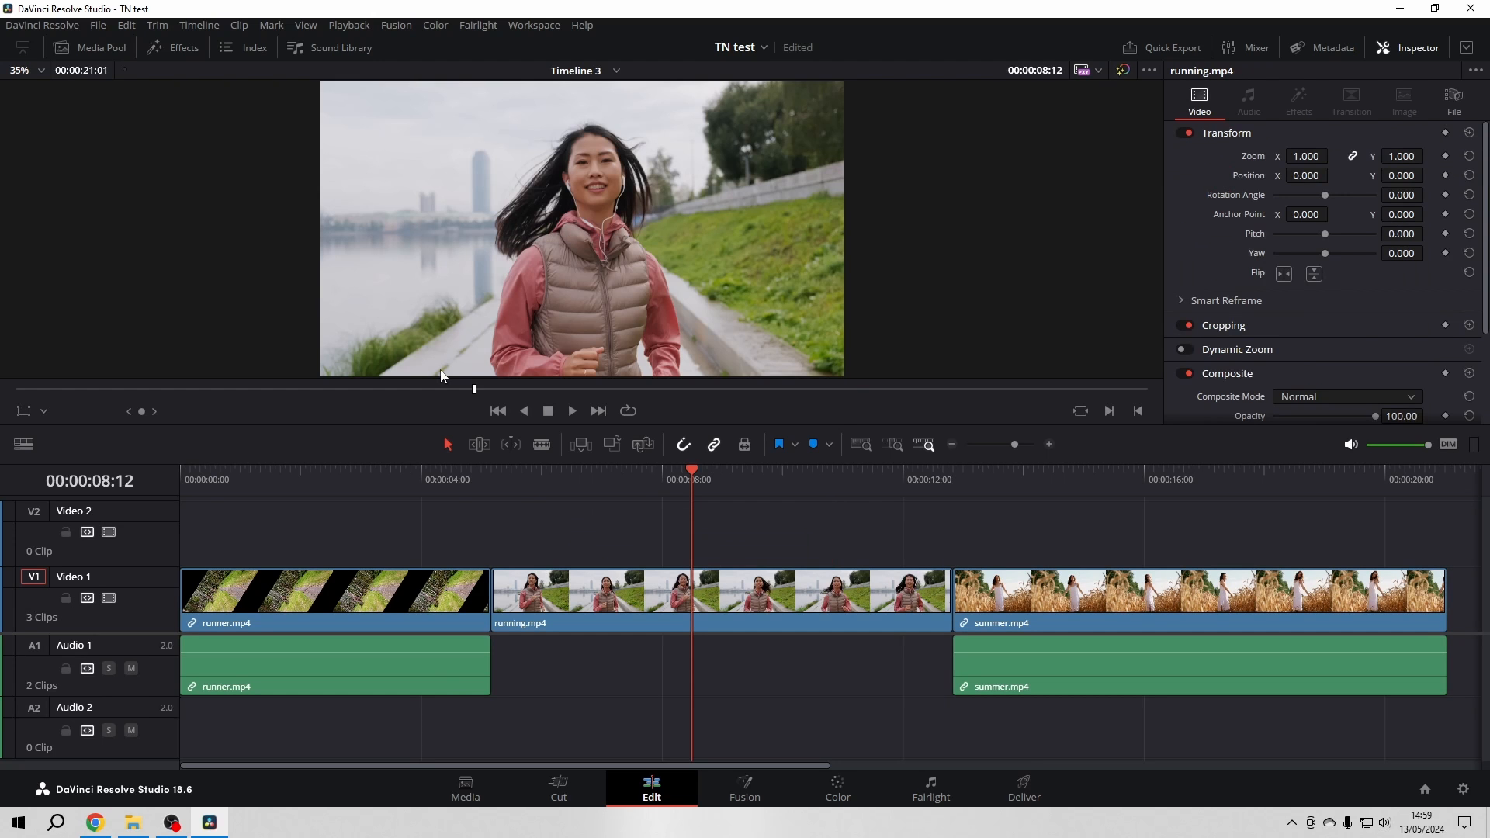
click(105, 45)
drag(203, 608, 1121, 531)
click(101, 48)
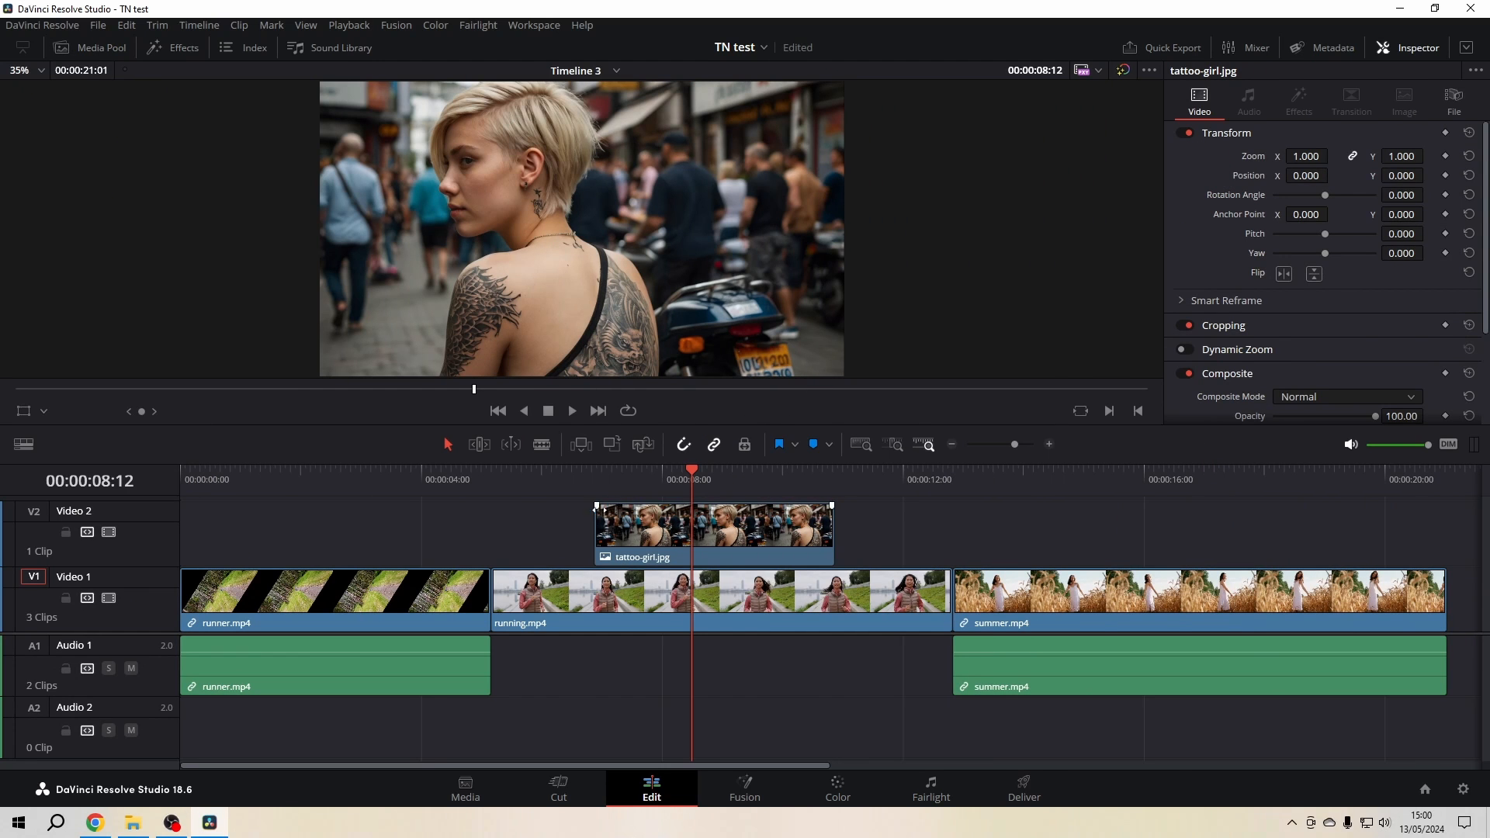
Give tattoo-girl.jpg a short fade-in and a fade-out of about 14 frames, and play the timeline from 00:00:06:14
drag(592, 506, 630, 506)
drag(832, 506, 792, 505)
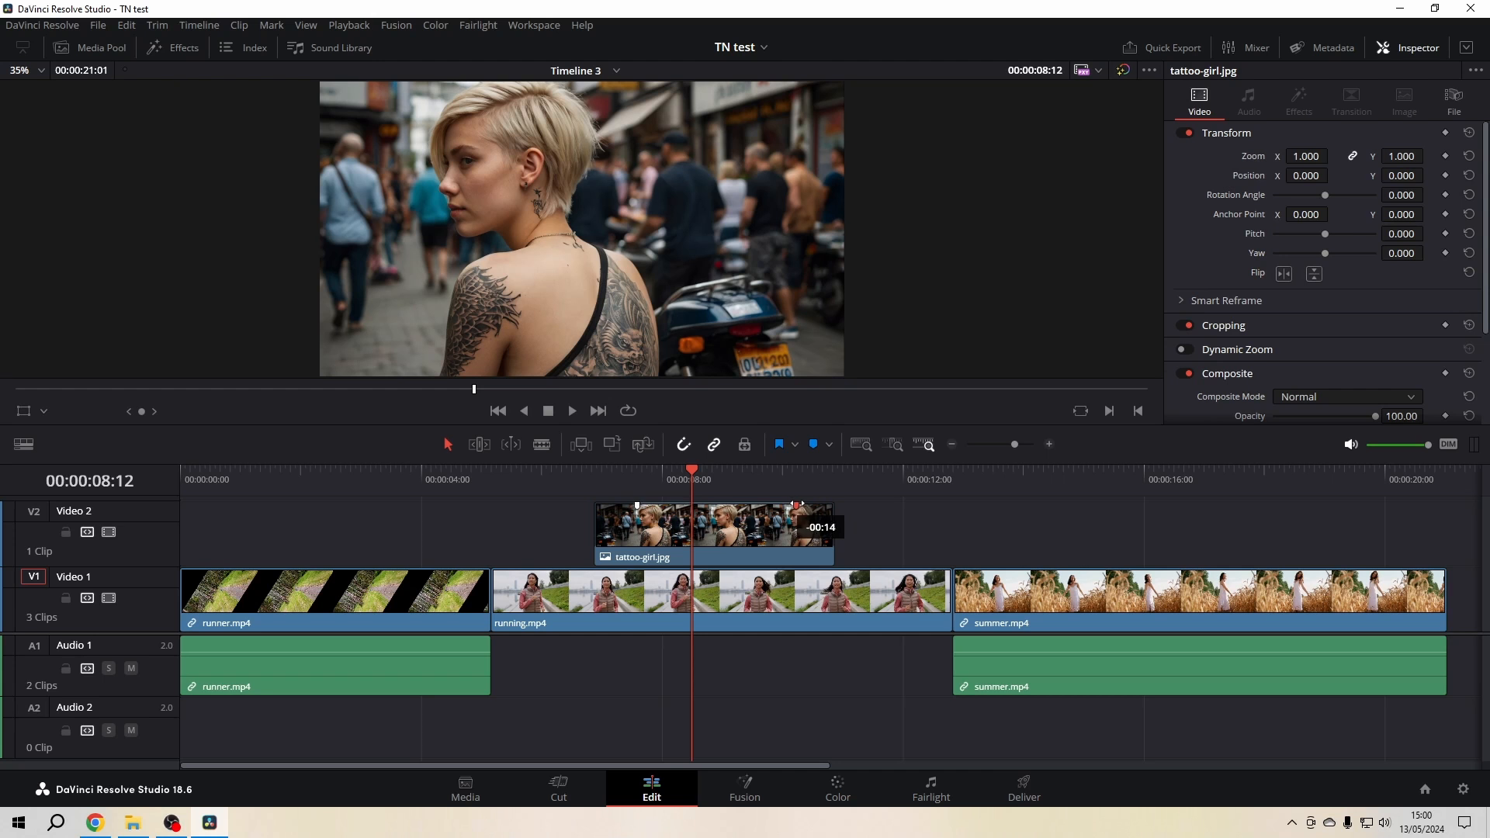
click(578, 472)
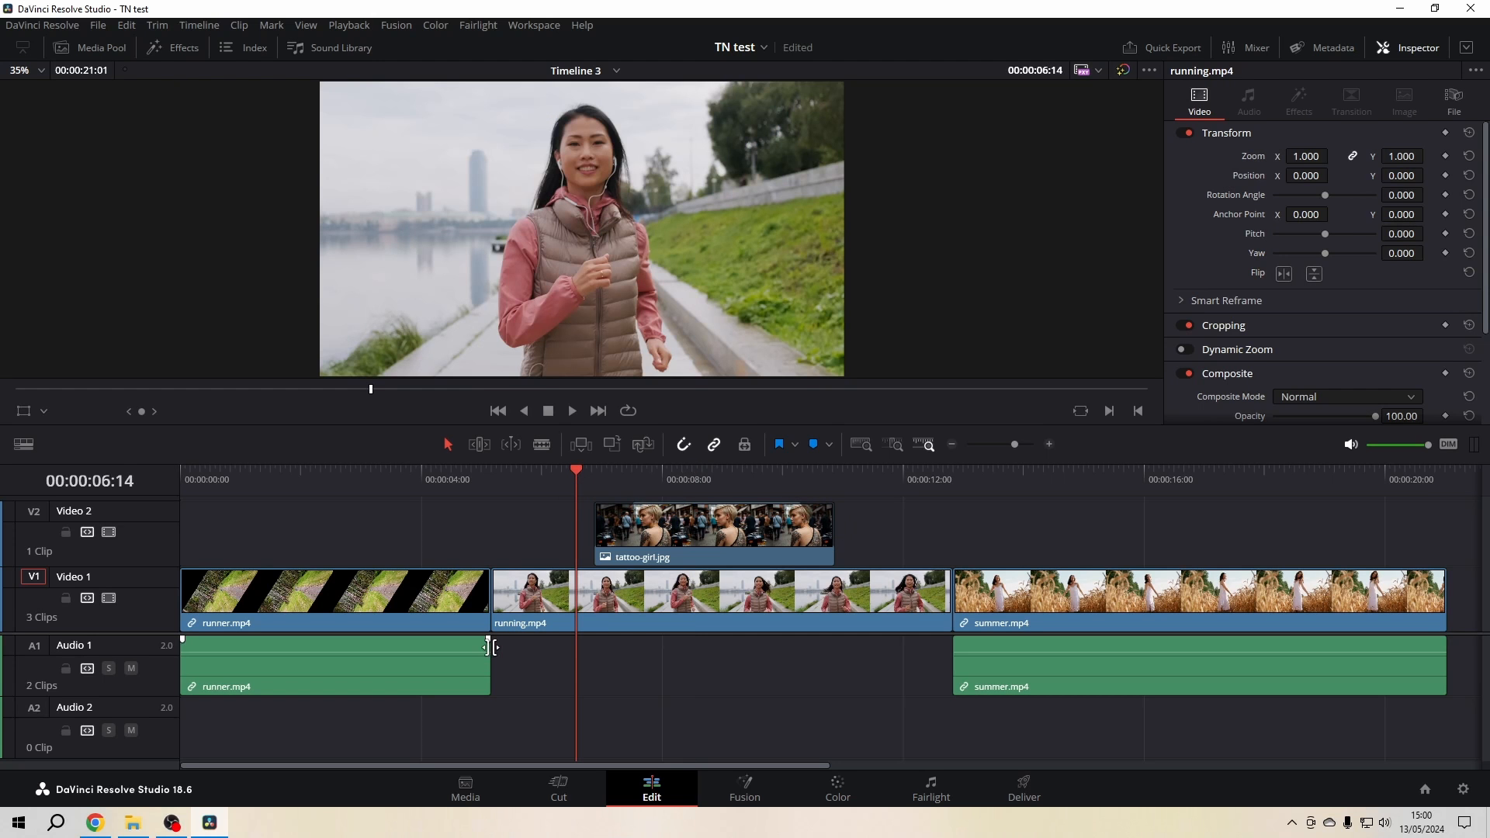
key(space)
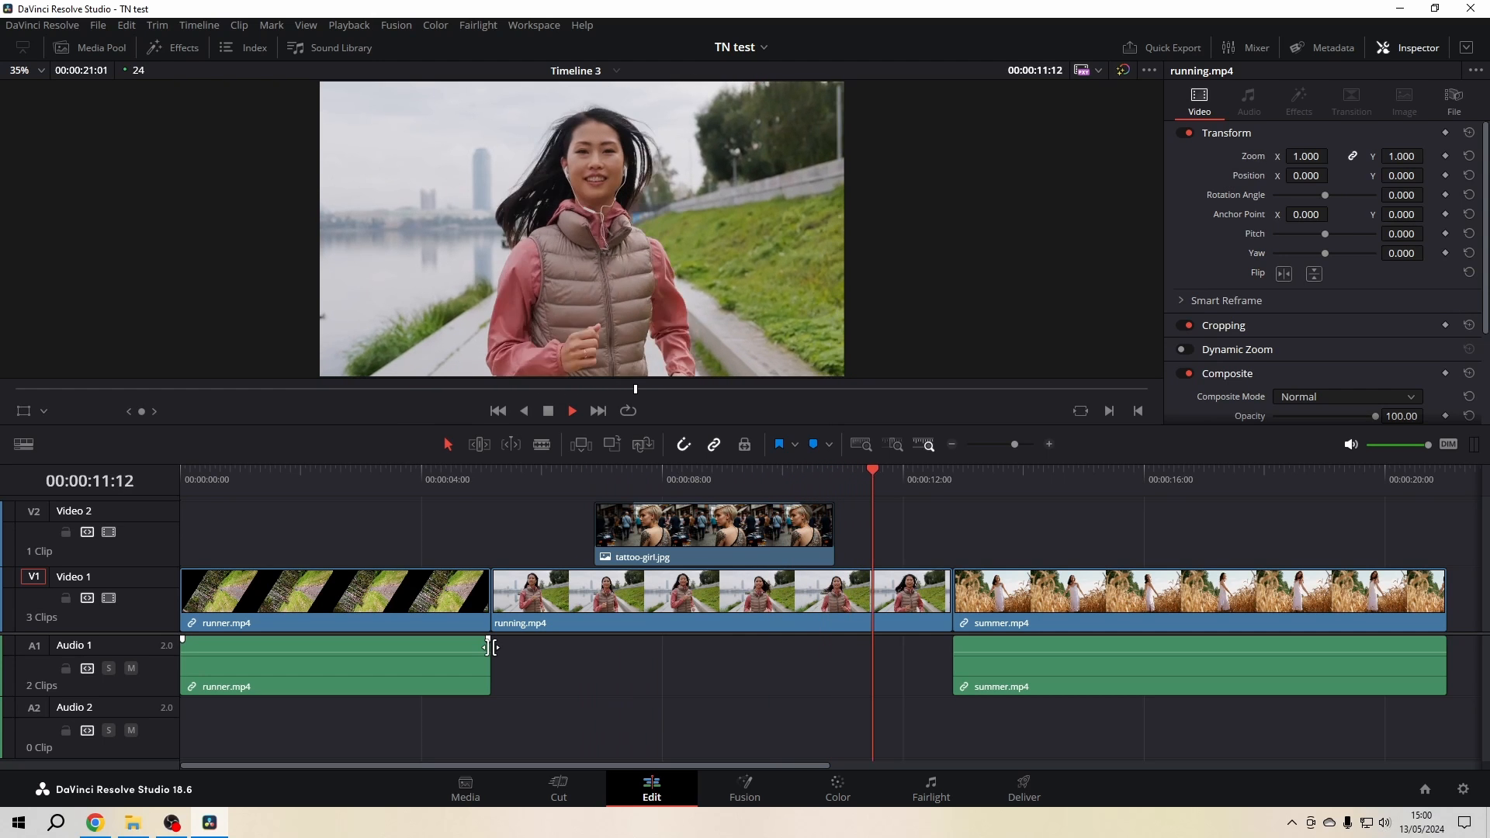
key(space)
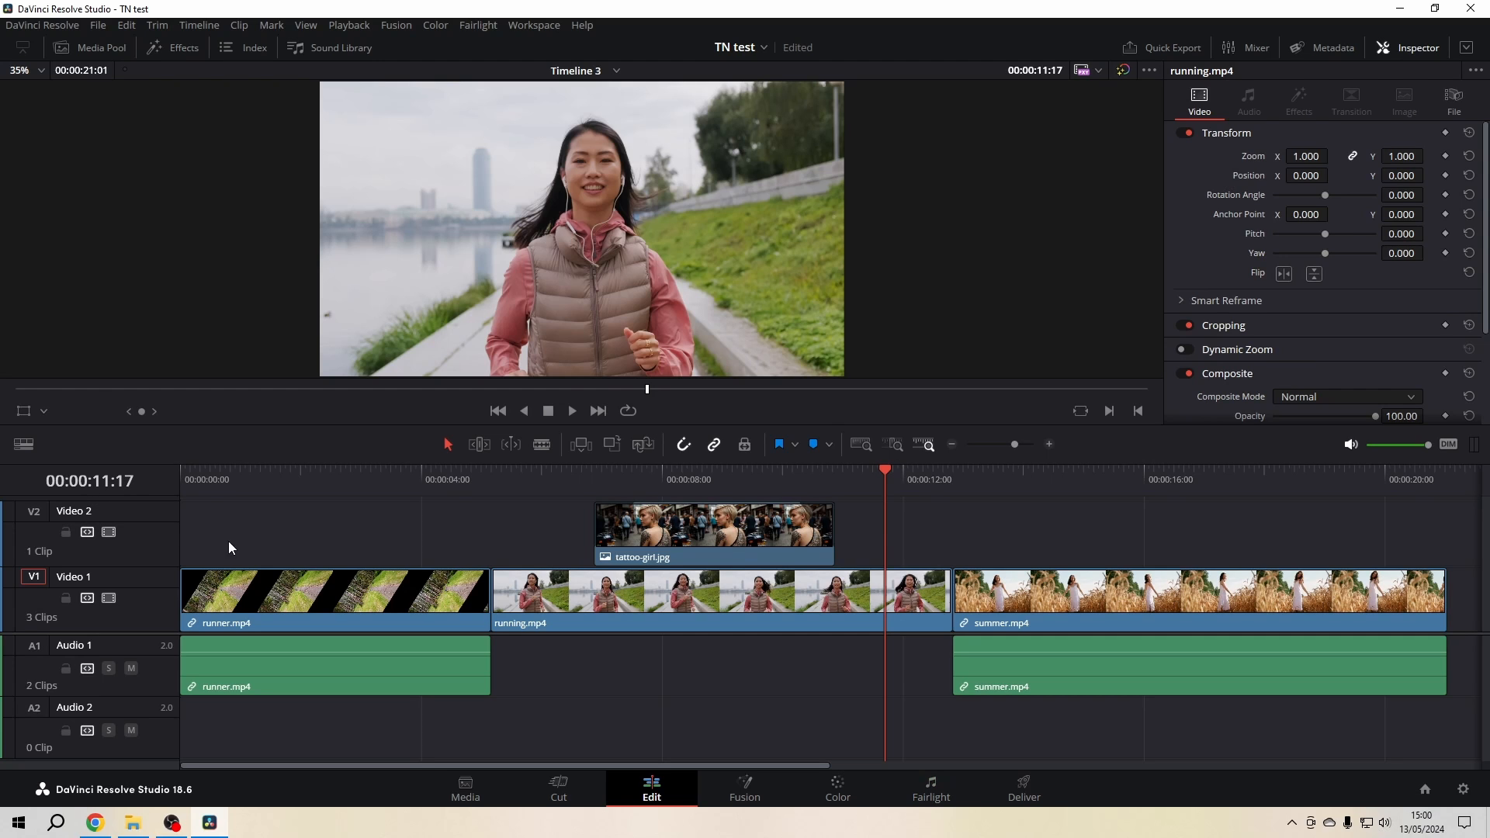
Delete tattoo-girl.jpg from Video 2 and add another video track above it
click(667, 529)
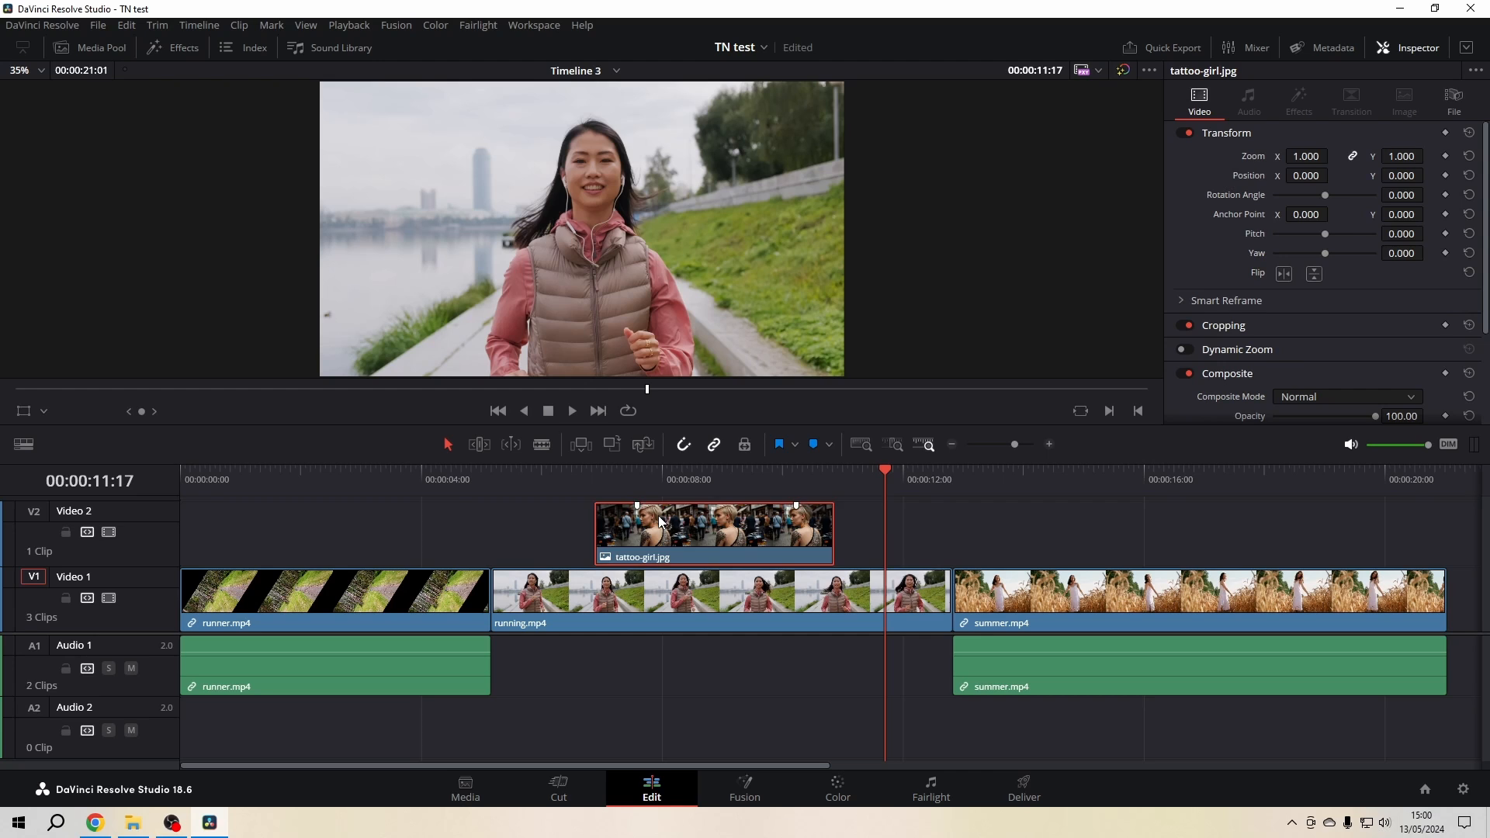
key(Delete)
click(136, 509)
right_click(137, 532)
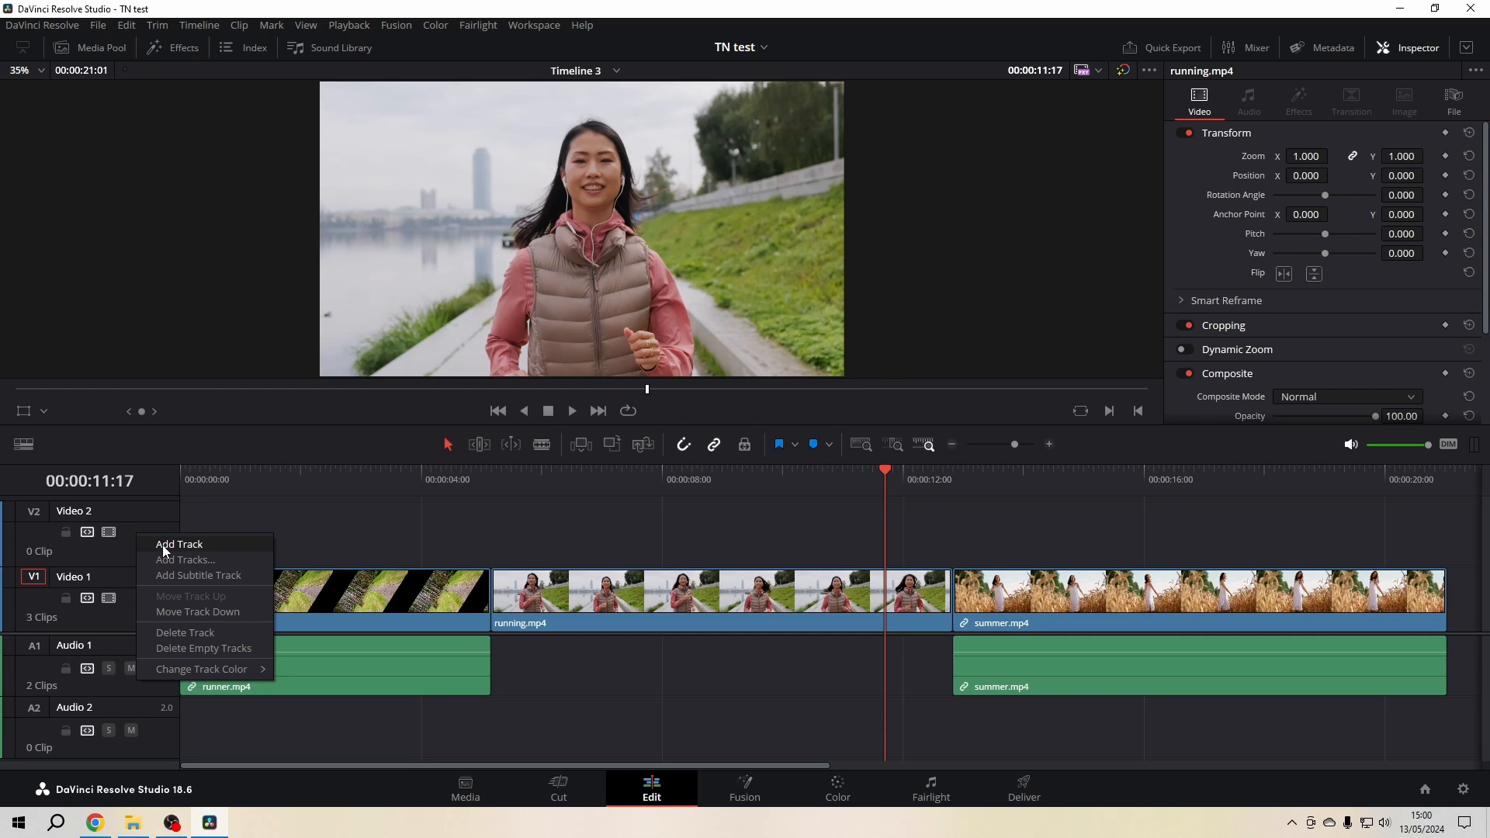
click(162, 545)
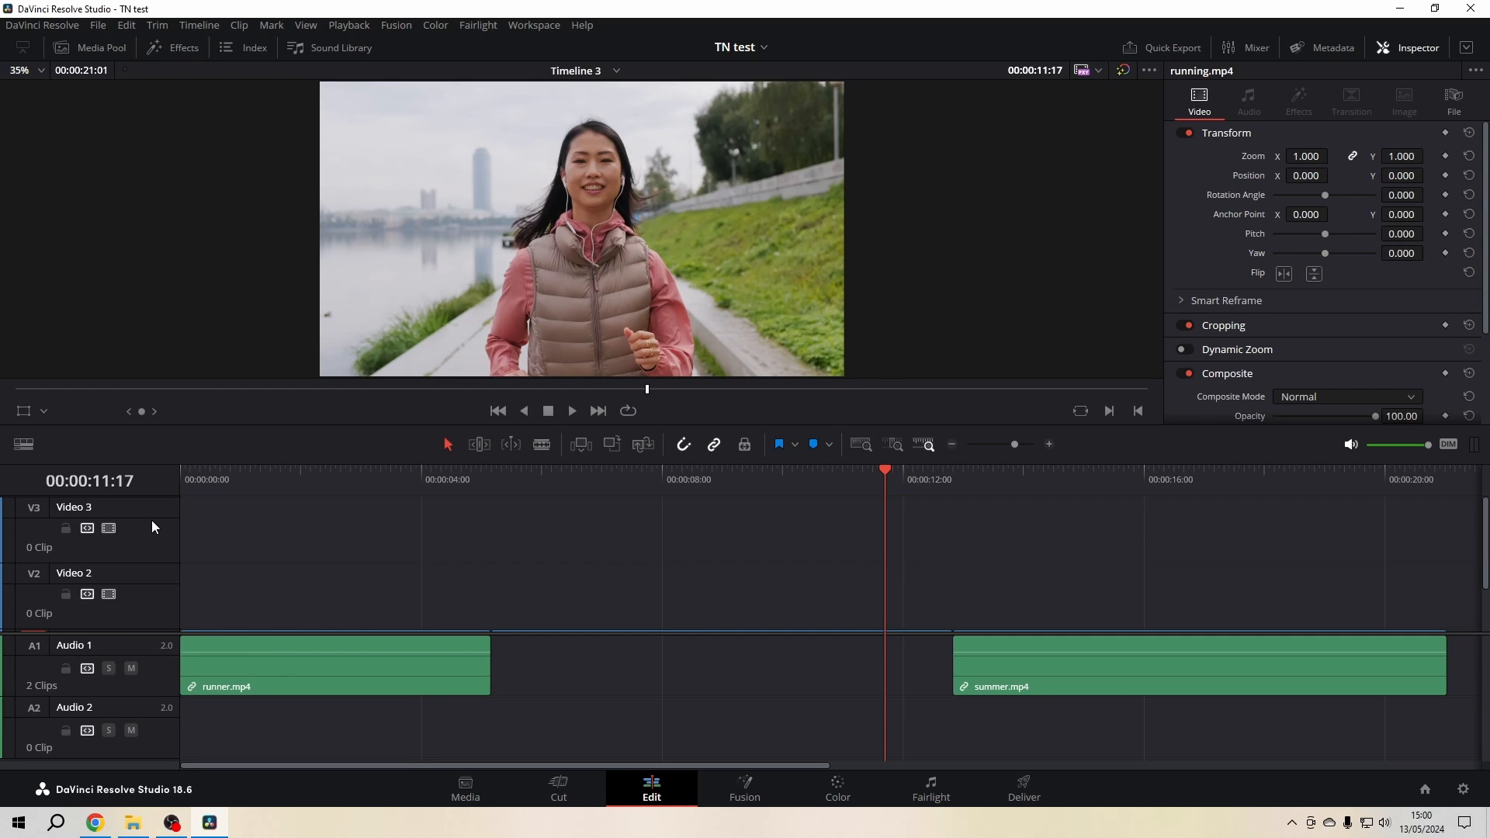
Delete the empty Video 3 and Video 2 tracks
right_click(137, 532)
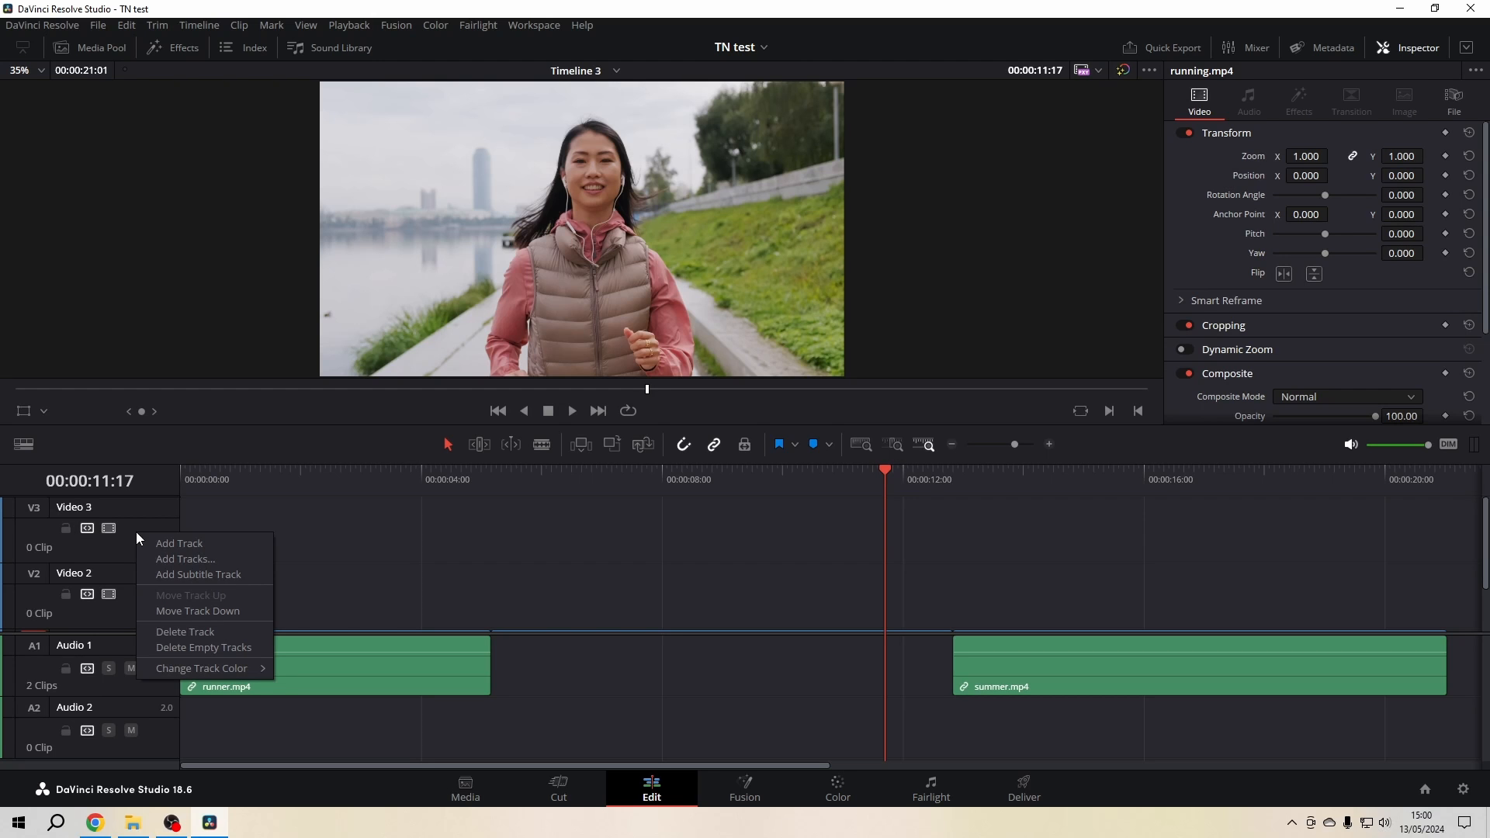
click(170, 630)
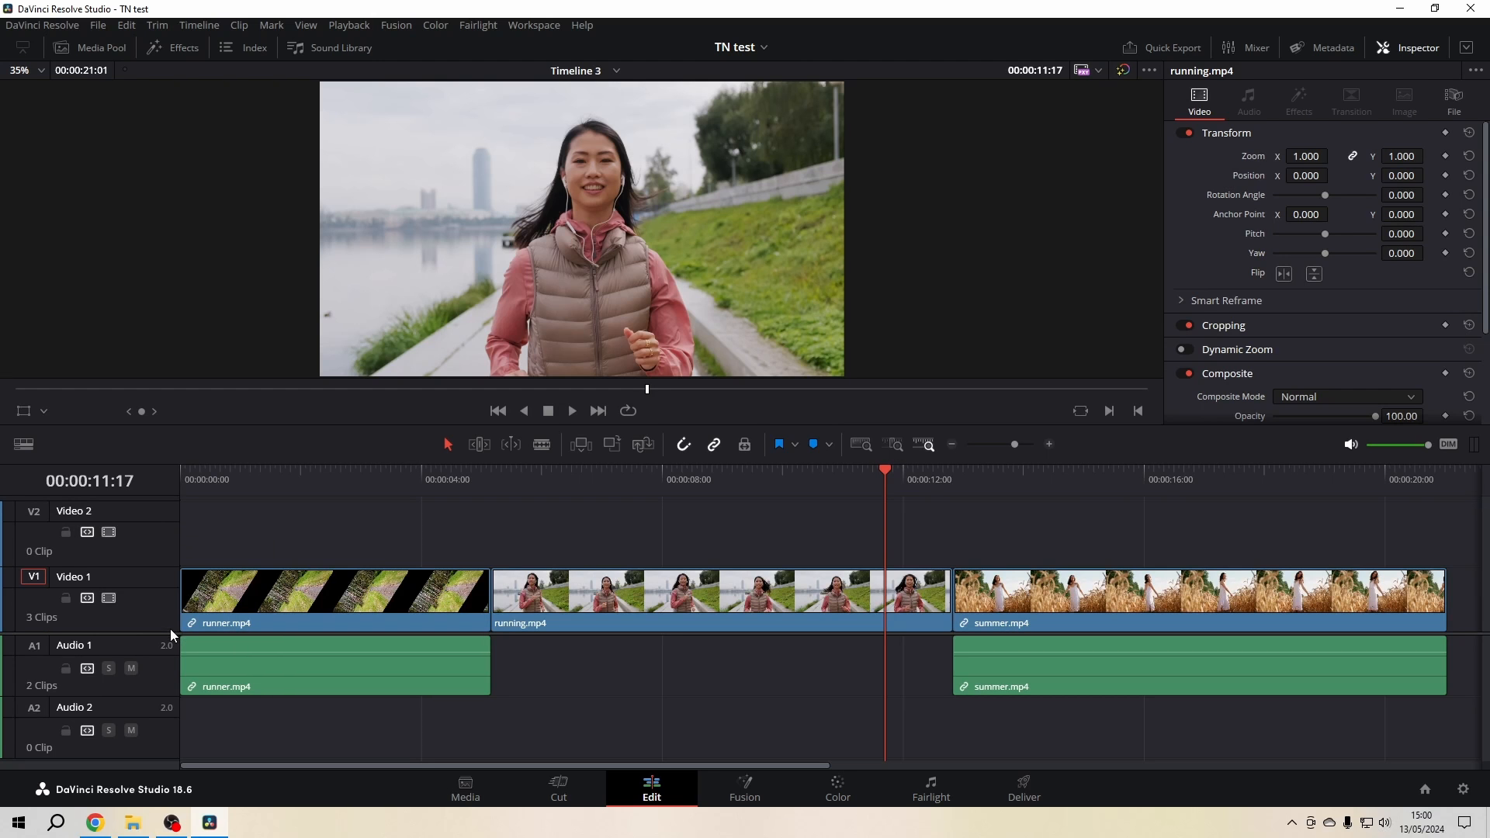
right_click(138, 538)
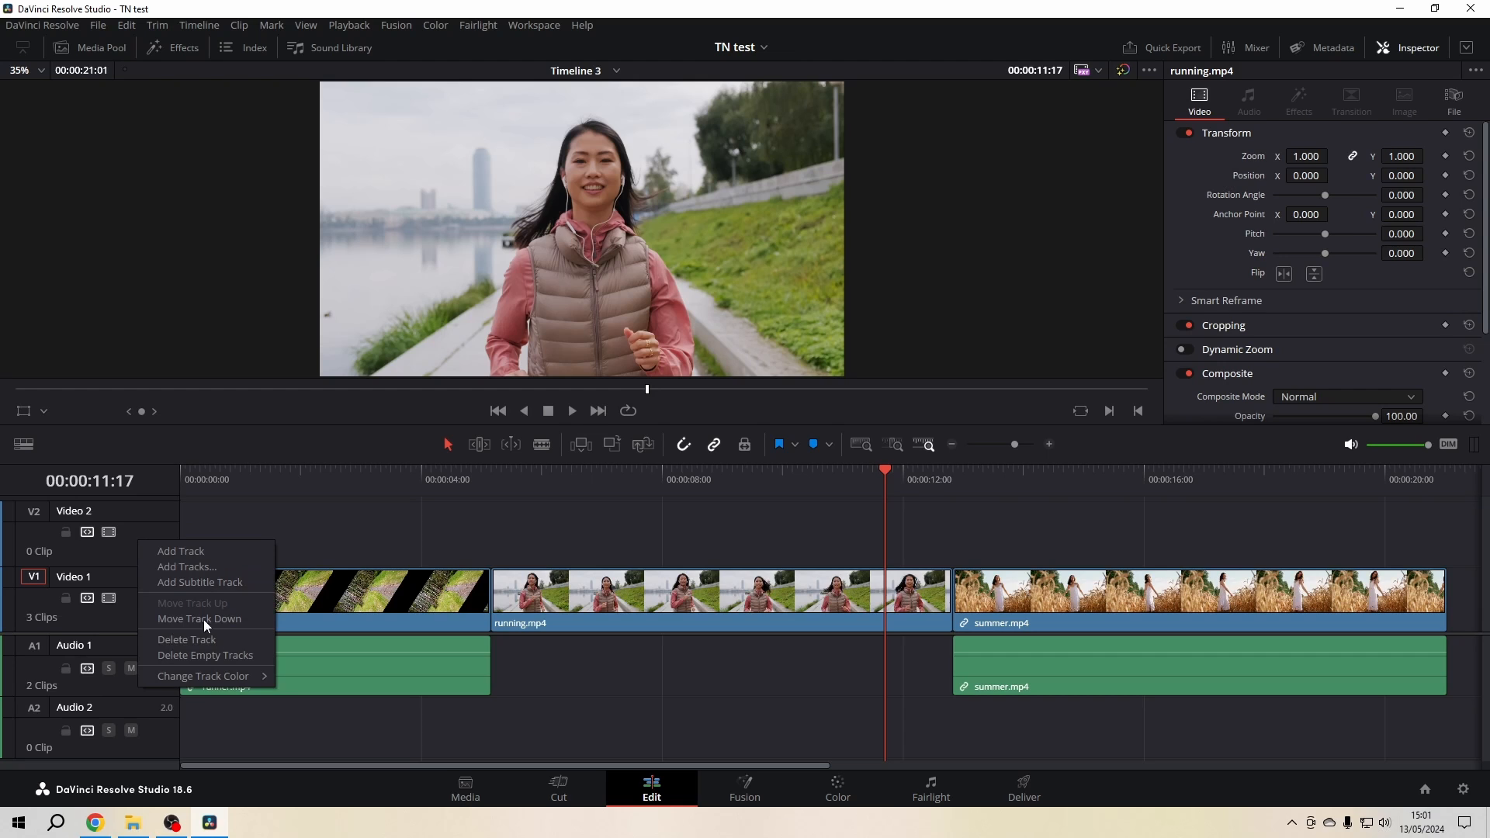
click(204, 644)
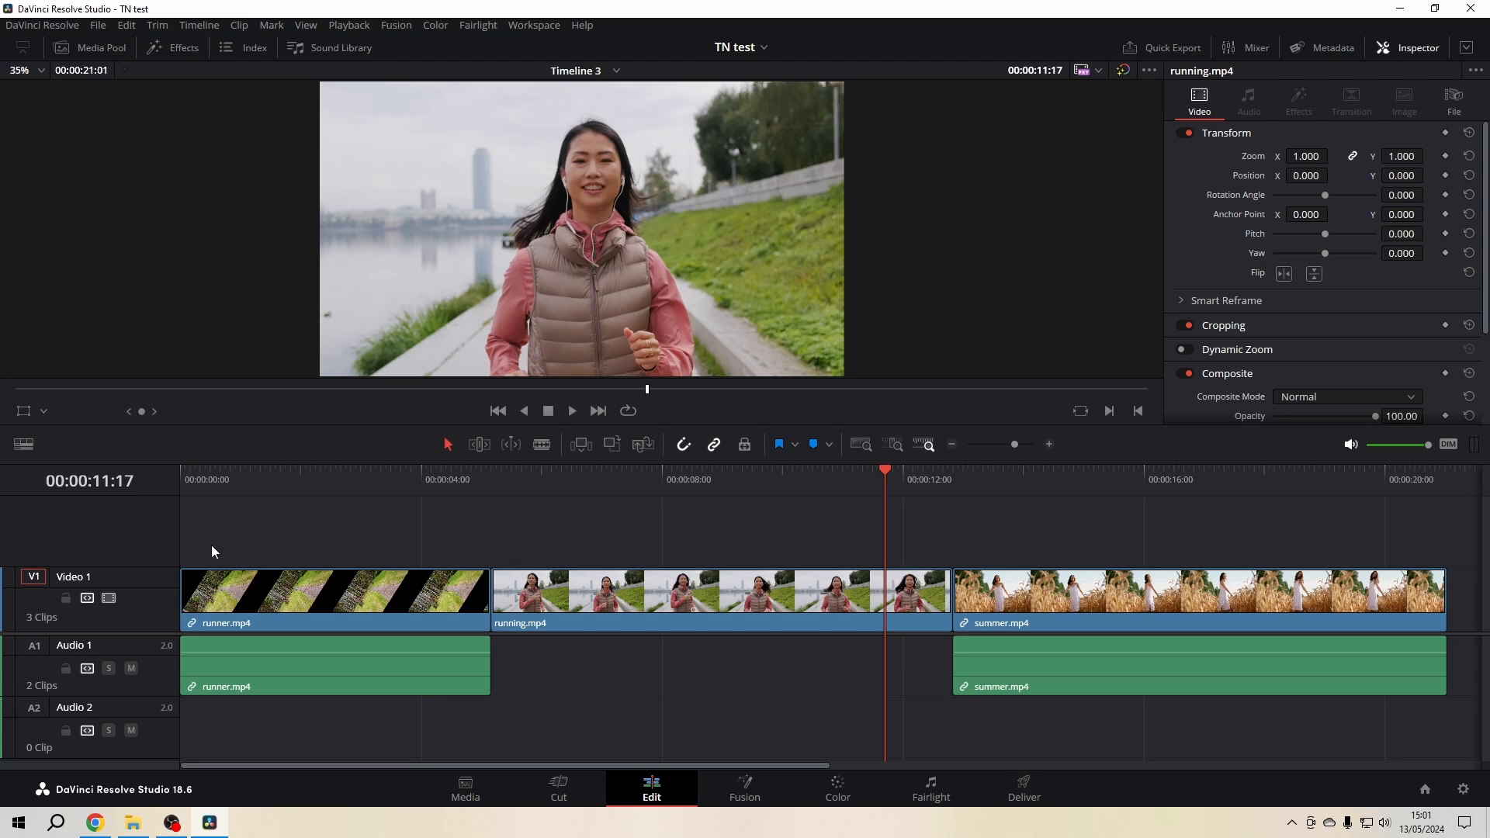
Lock the Video 1 and Audio 1 tracks, and unlock both again
click(65, 597)
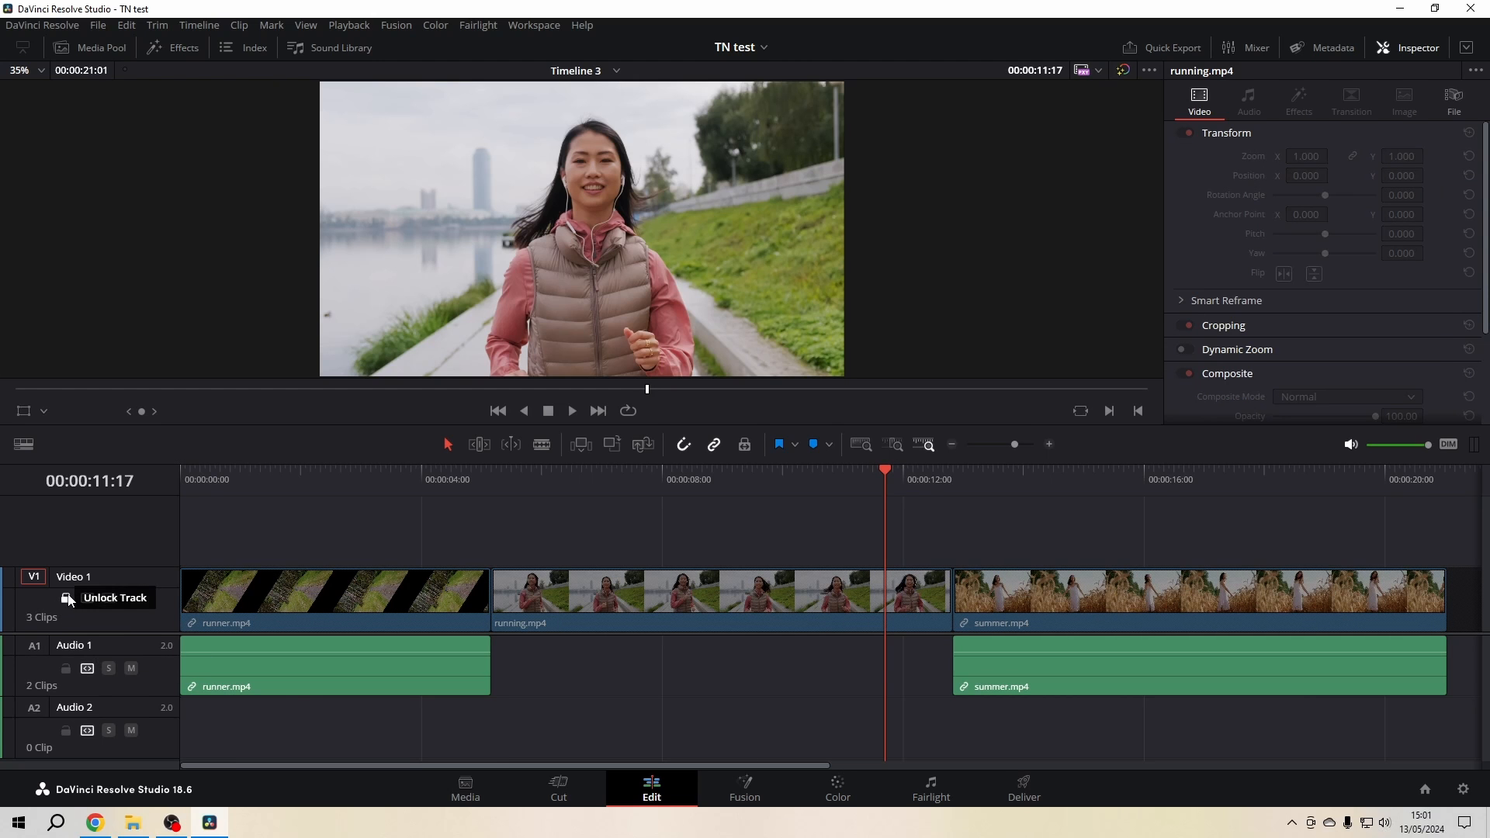
click(66, 668)
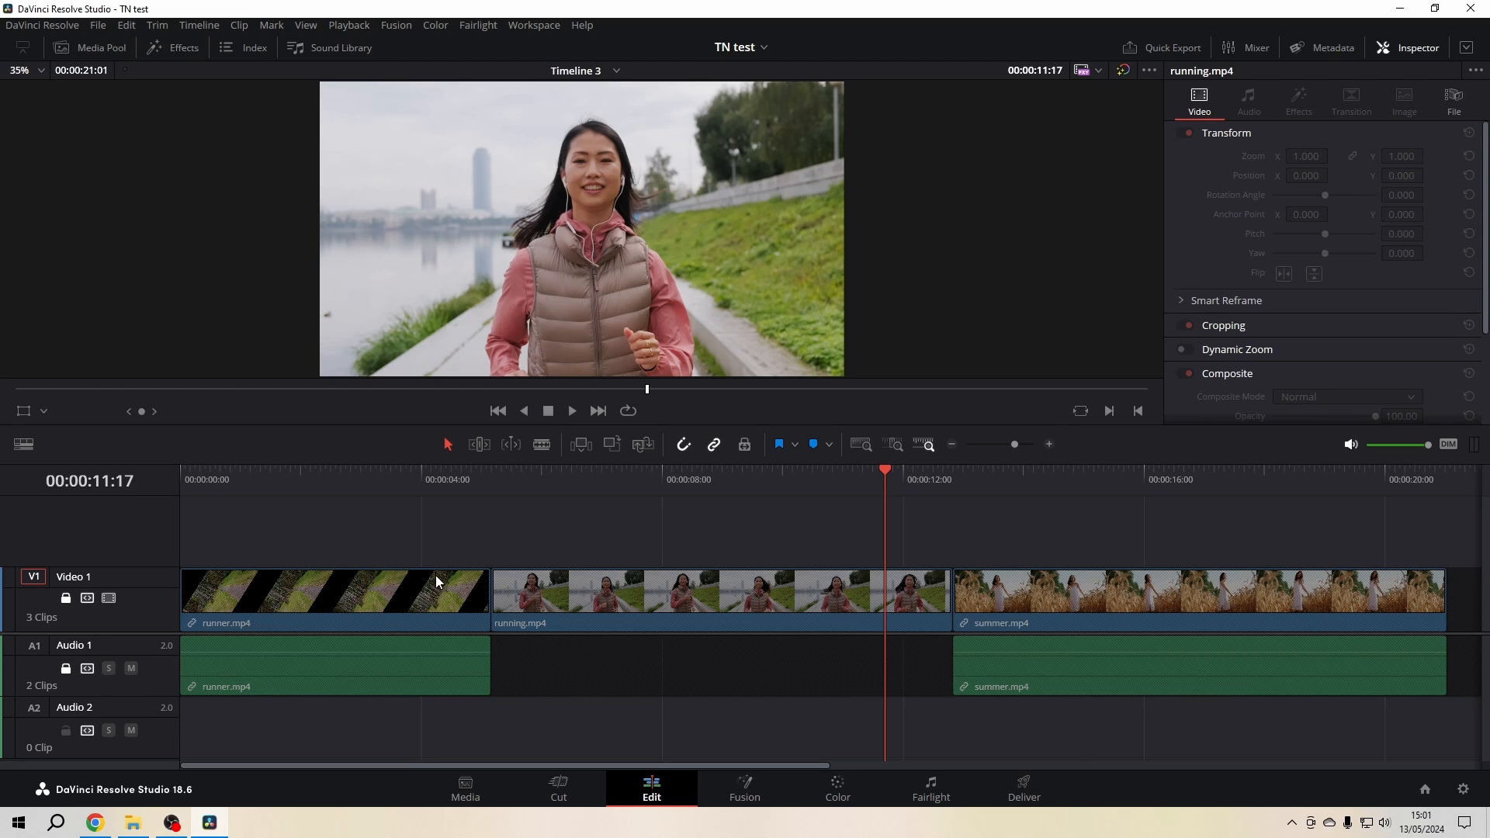
click(64, 661)
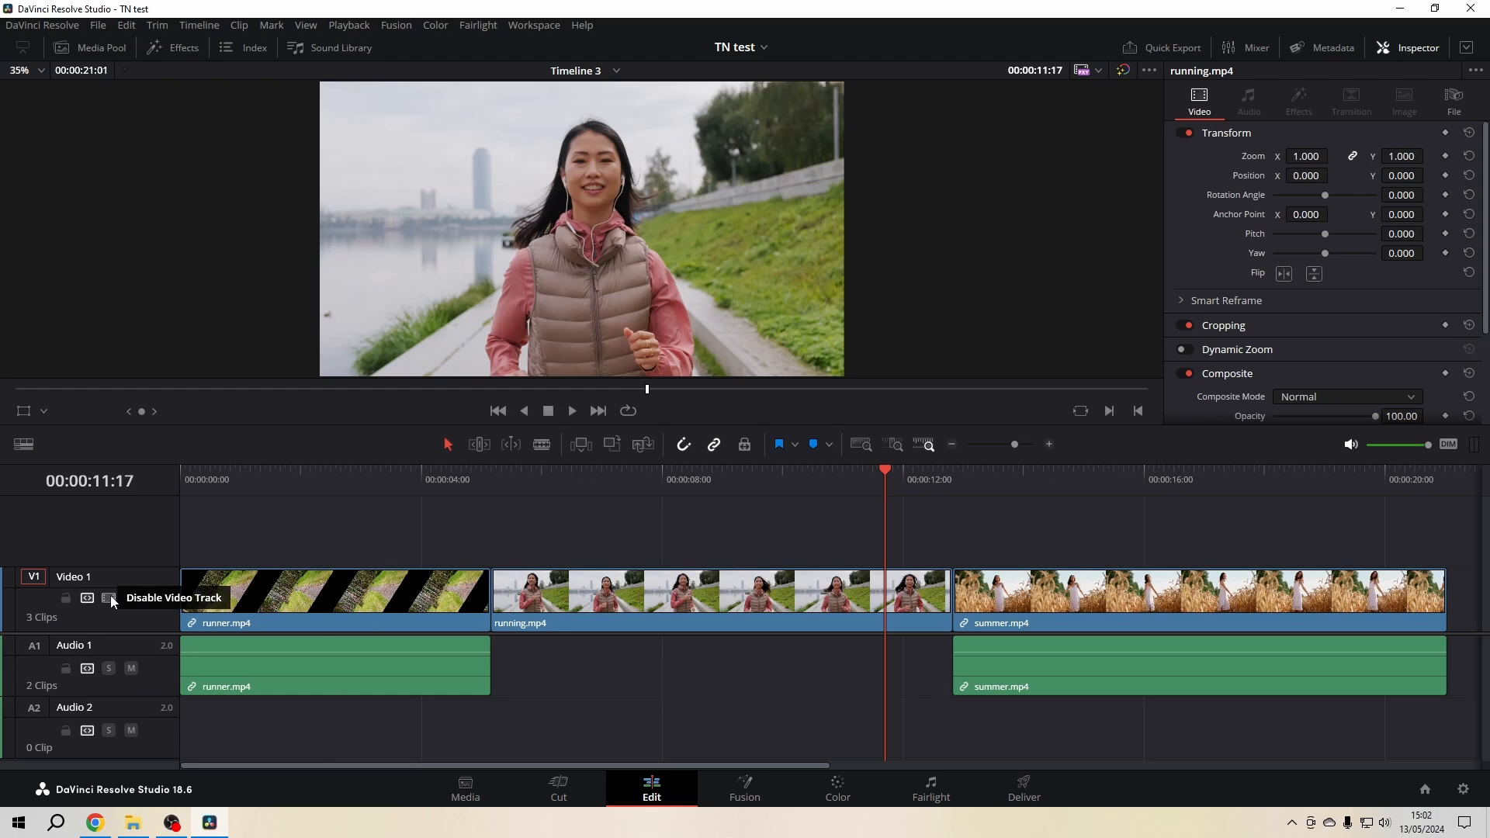
Try Mute and Solo in turn on the Audio 1 track, and switch both off again
click(131, 669)
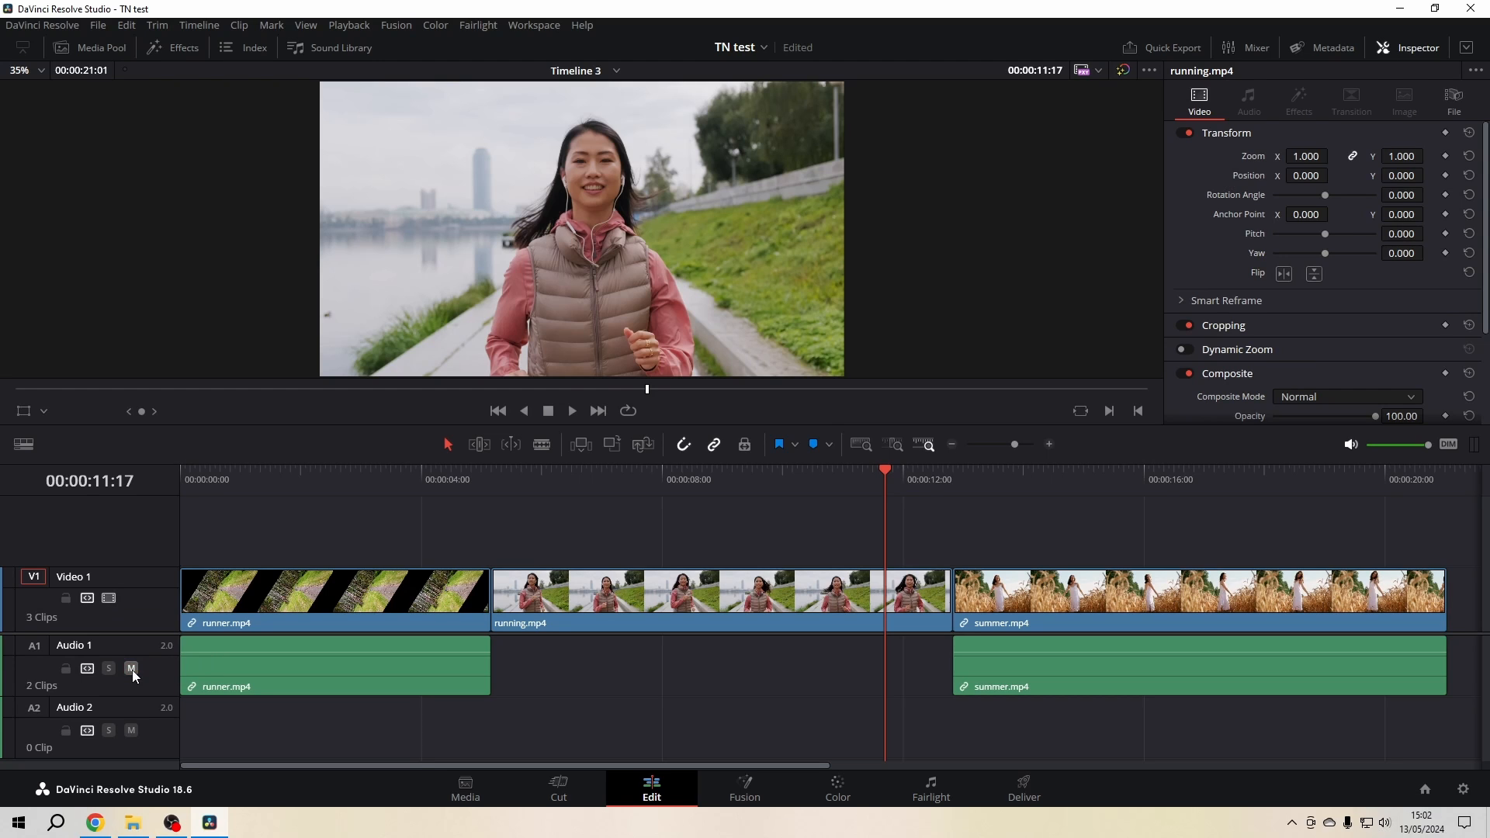
click(109, 669)
click(132, 669)
click(110, 672)
click(127, 669)
double_click(118, 644)
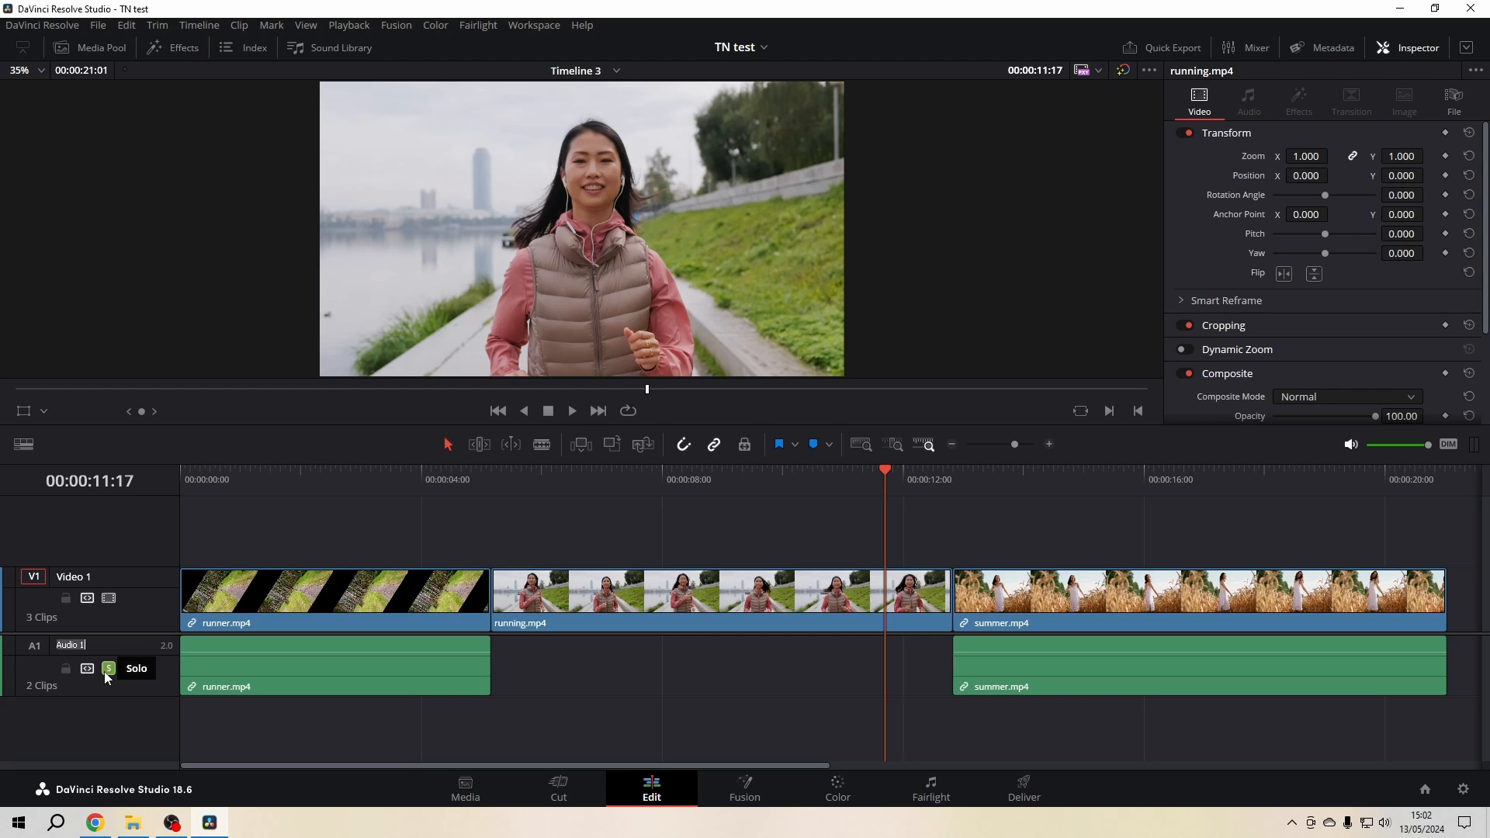
click(104, 672)
Move running.mp4 up to Video 2 so it overlaps the start of summer.mp4, and set the playhead to 00:00:14:07
drag(733, 599, 984, 532)
click(1042, 478)
drag(643, 767, 801, 766)
click(421, 681)
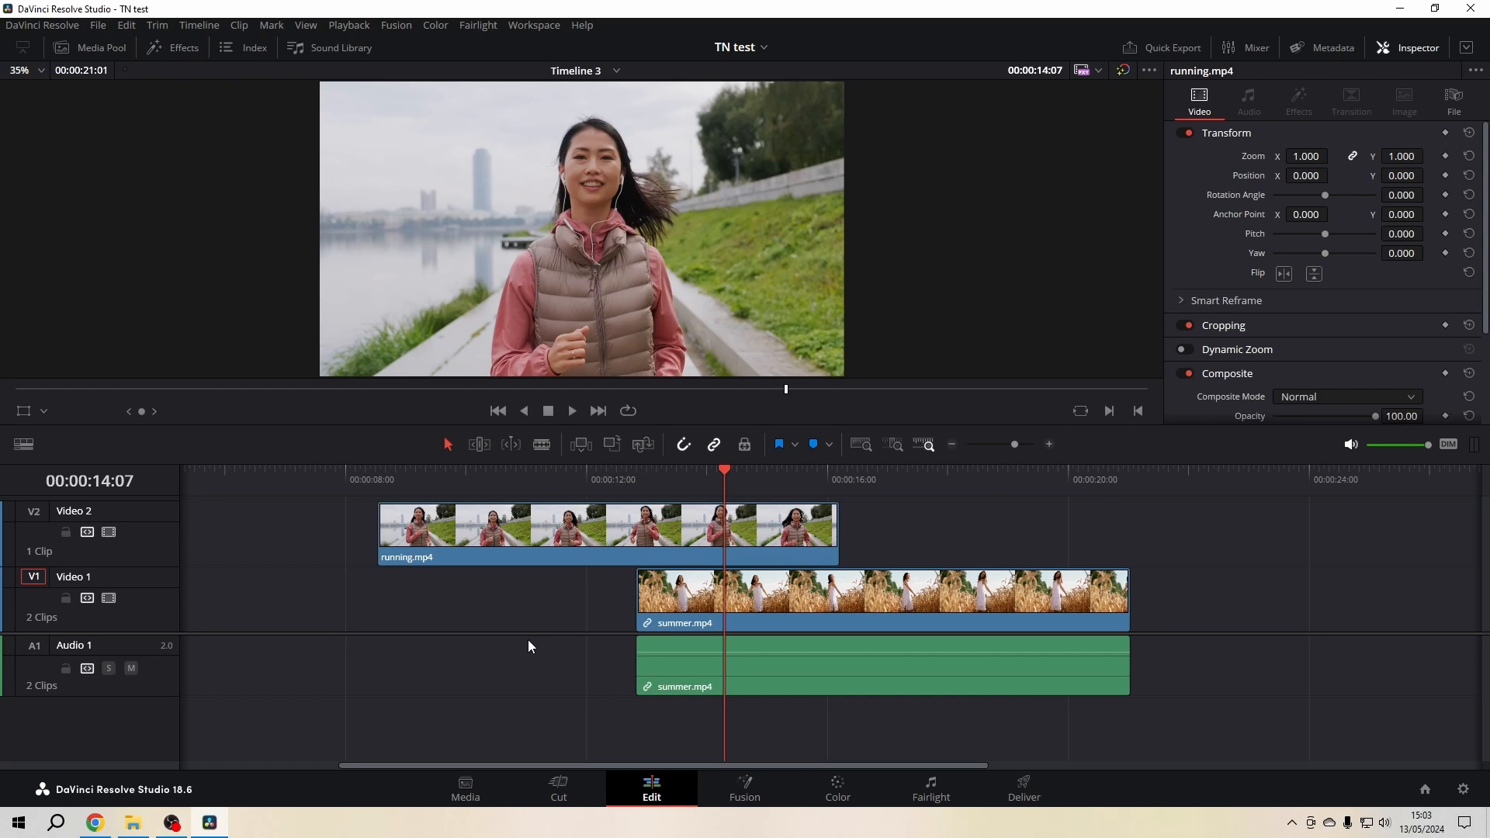
Try splitting running.mp4 and summer.mp4 at 00:00:14:07, play past the cut, and undo the split
key(ctrl+b)
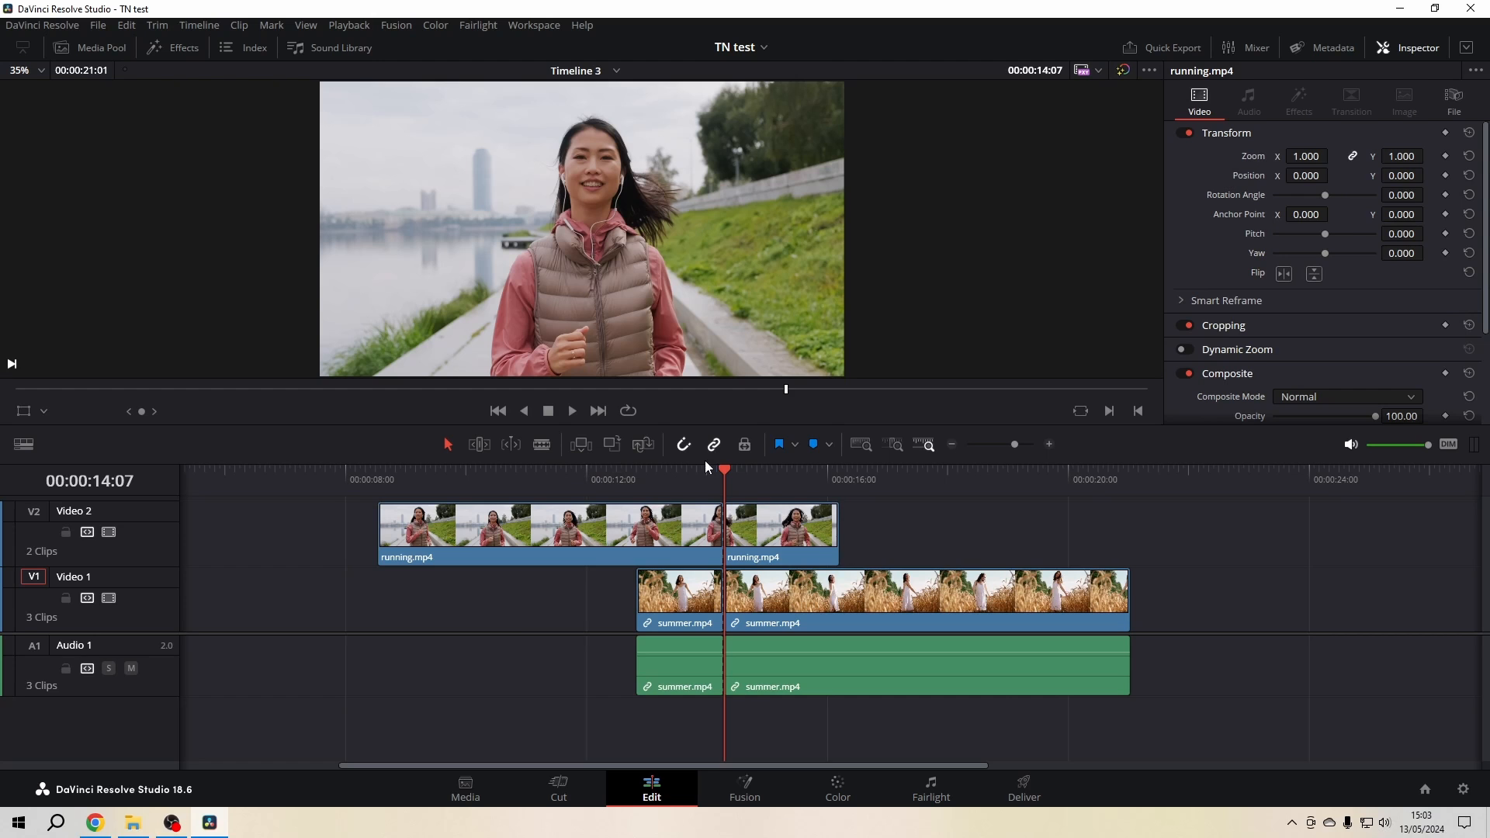
key(space)
key(space)
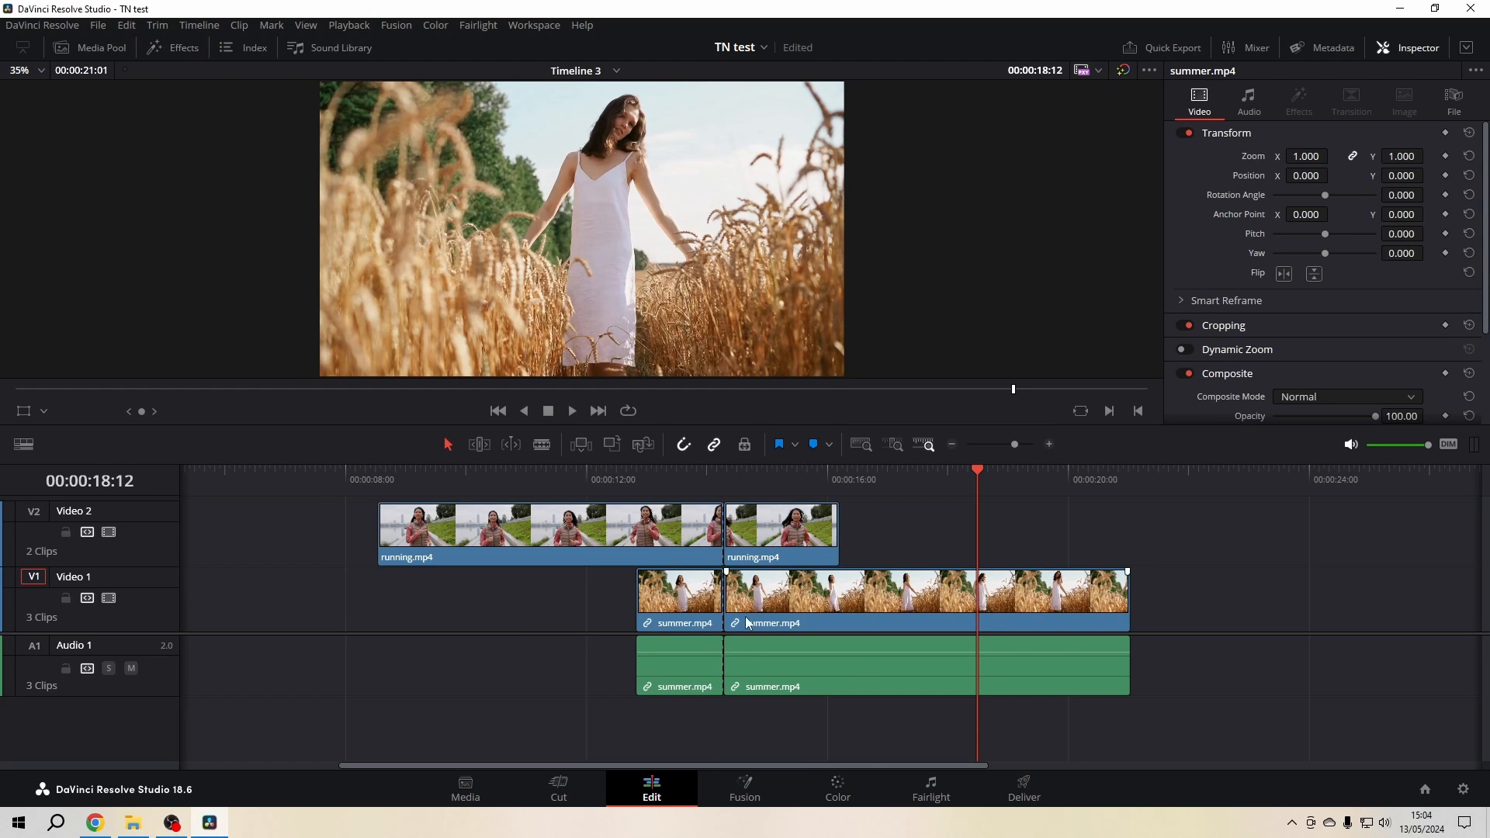
drag(1179, 729, 779, 541)
key(ctrl+z)
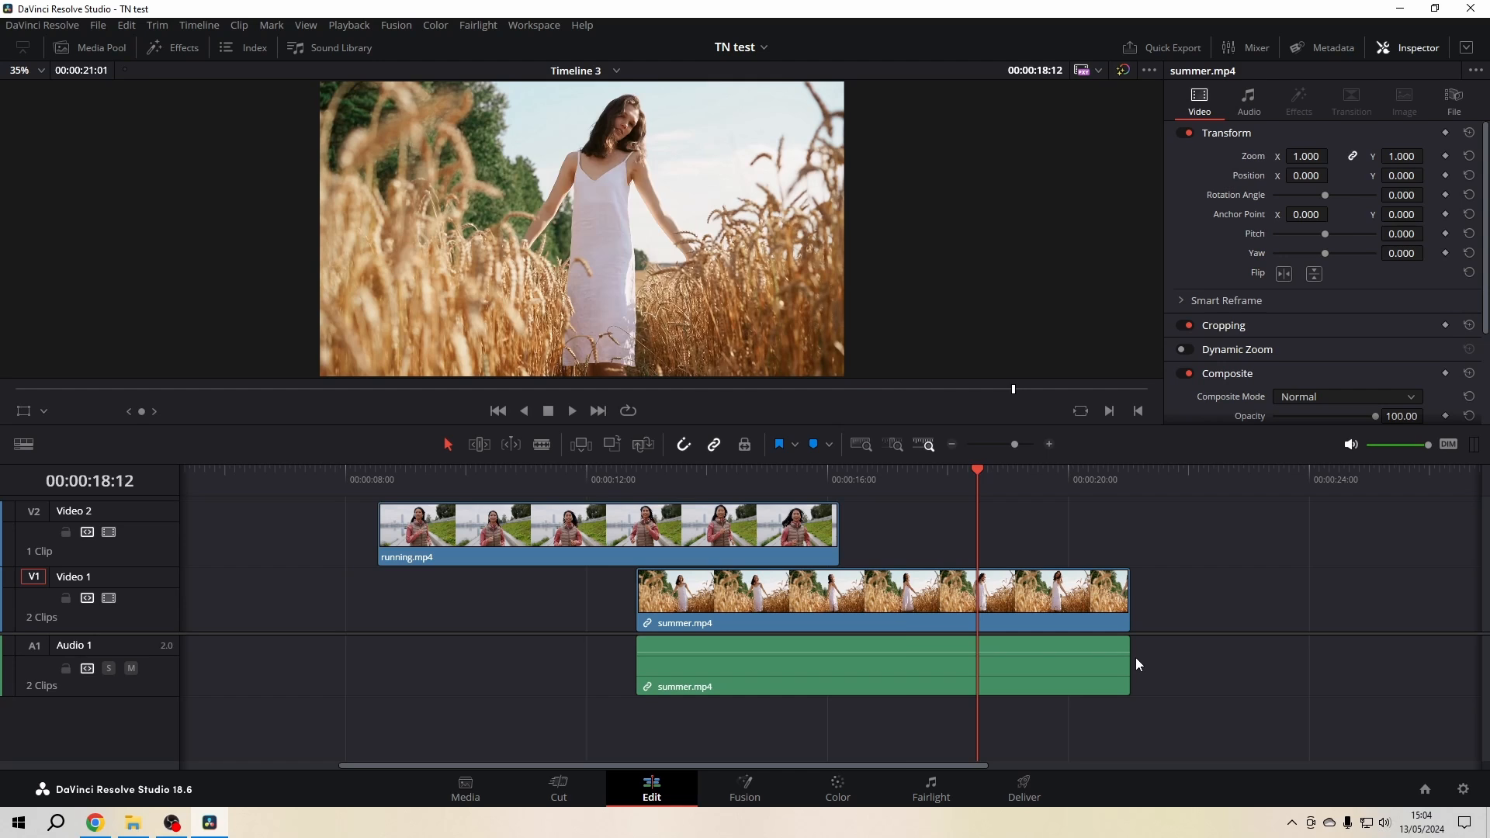
Move the playhead to 00:00:17:07 over summer.mp4
click(905, 472)
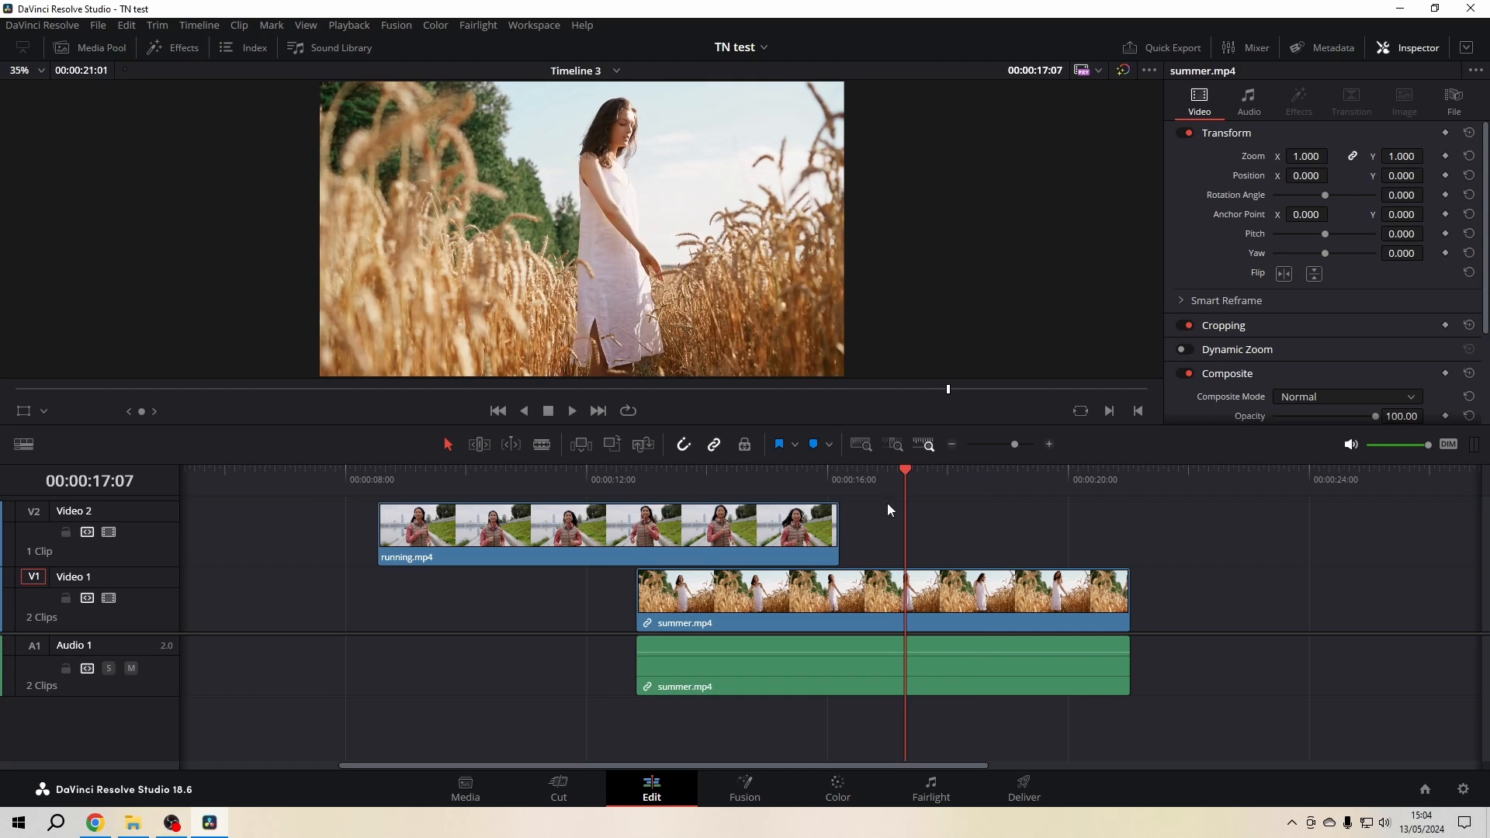
Try splitting the timeline at 00:00:14:09 with the auto track selector turned off on Video 1, and undo the split
click(87, 598)
click(728, 470)
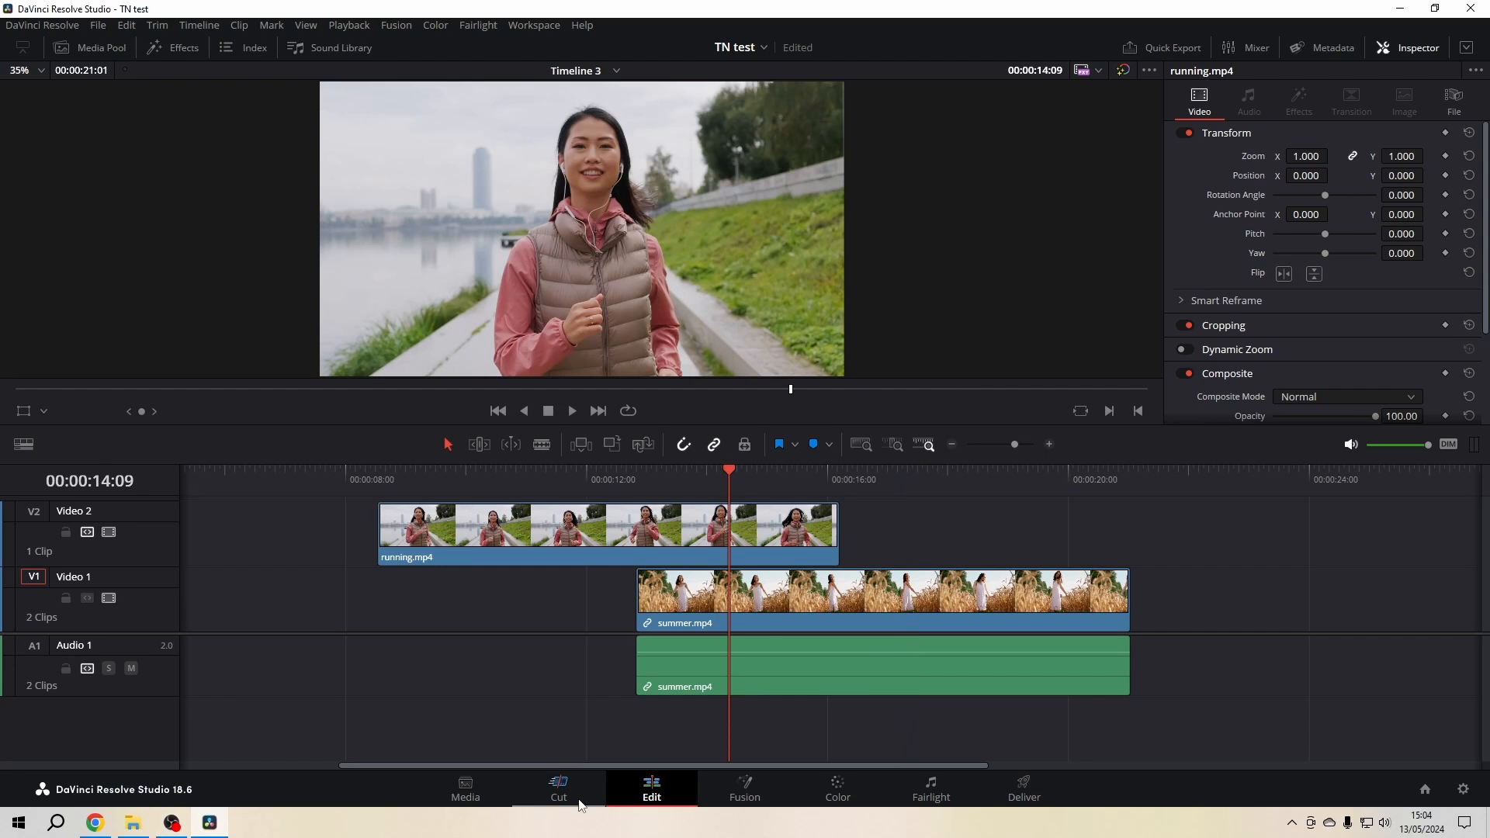
key(ctrl+b)
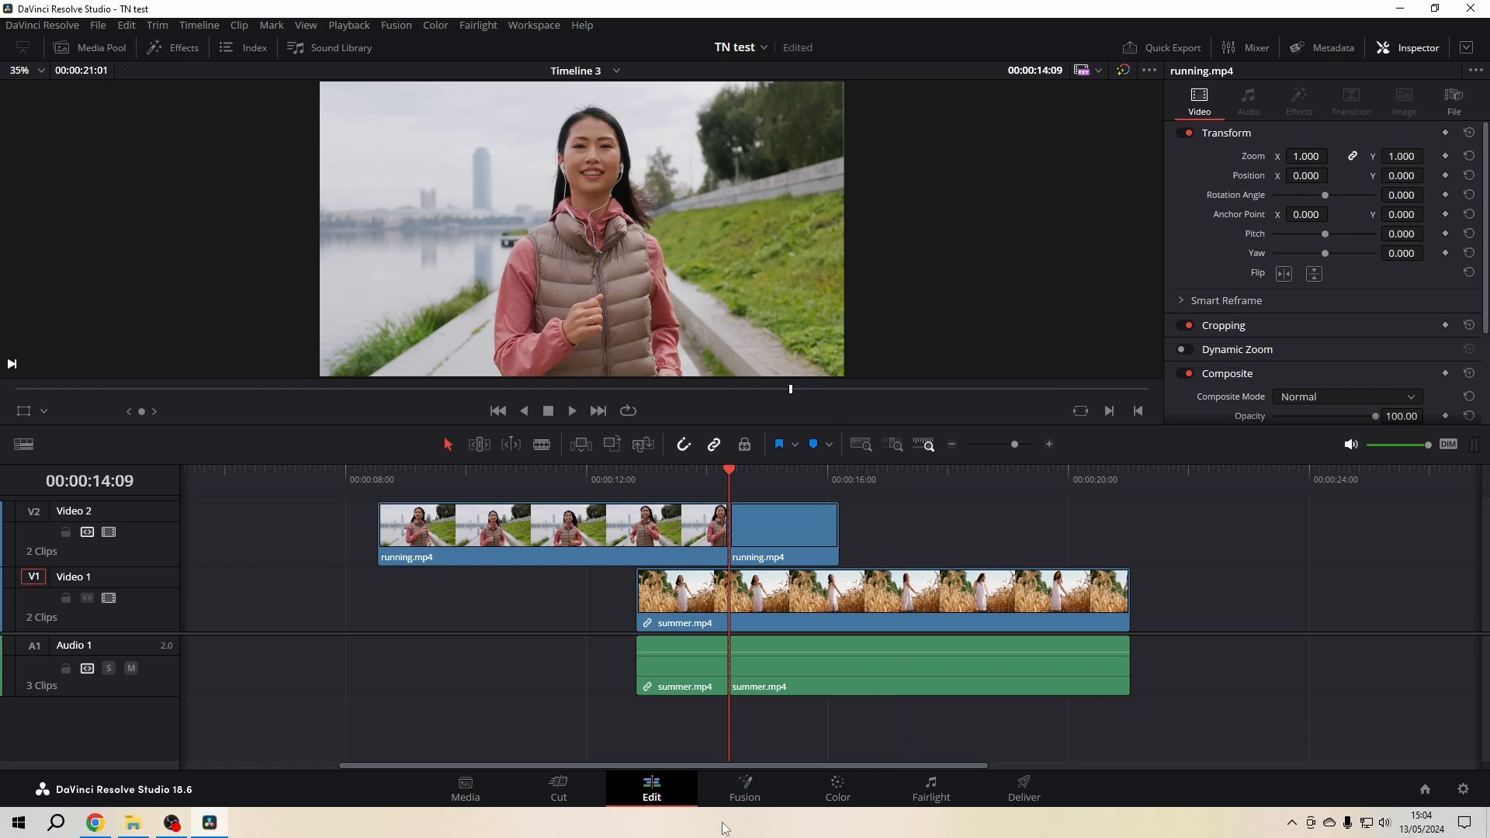
click(459, 604)
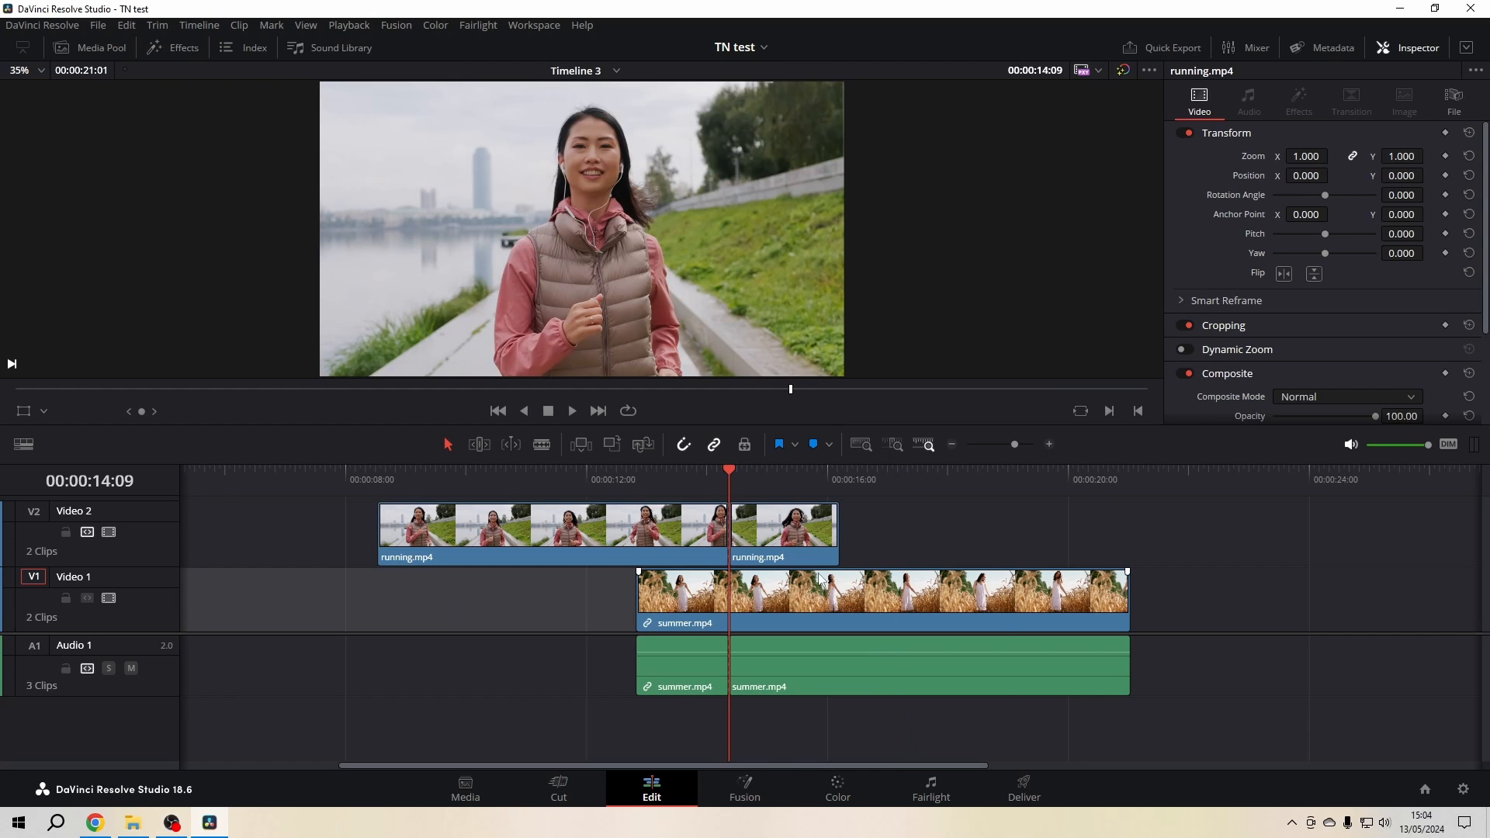
click(1006, 505)
click(687, 676)
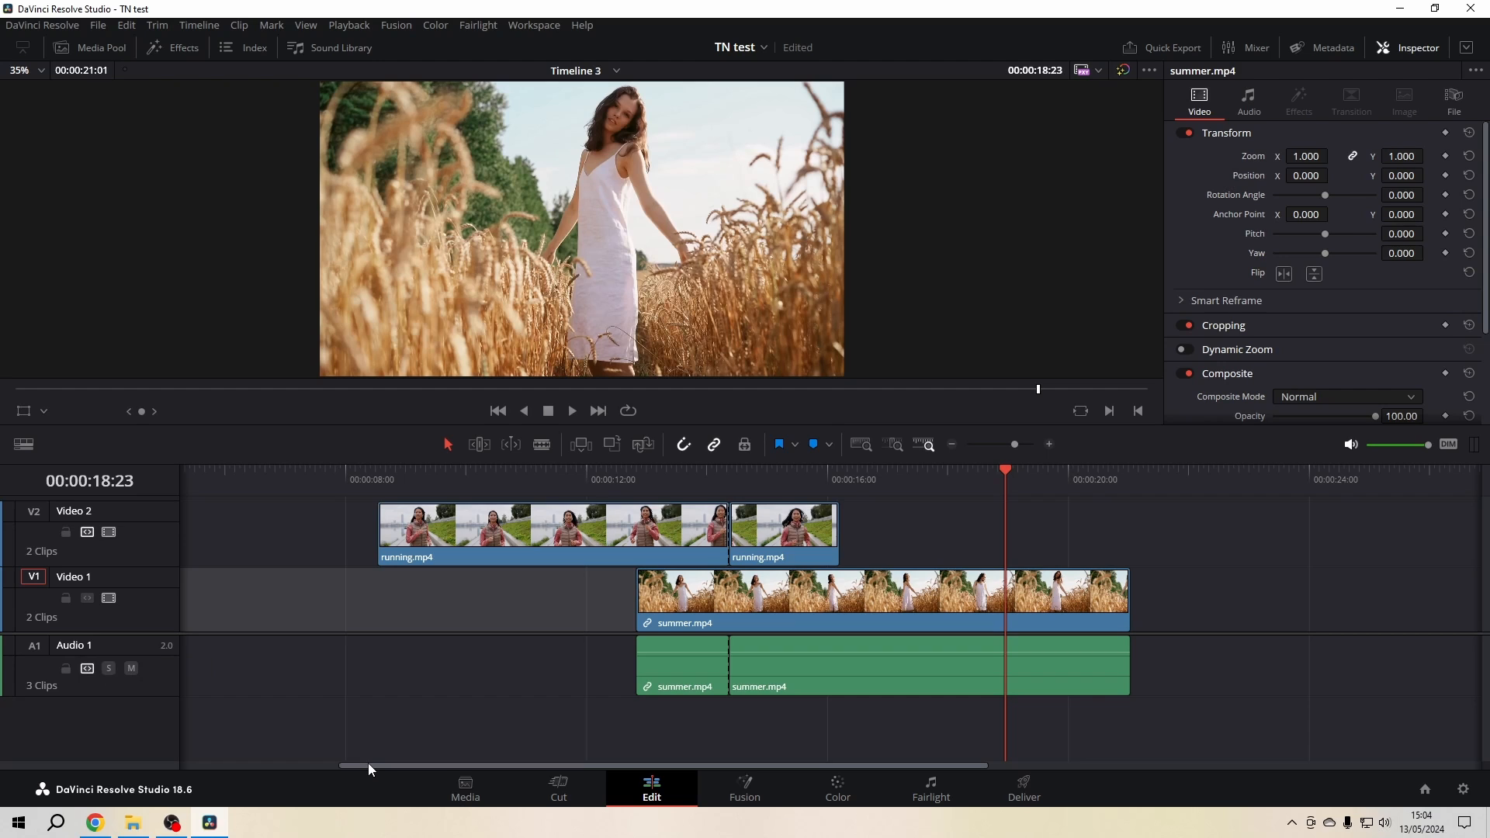
key(ctrl+z)
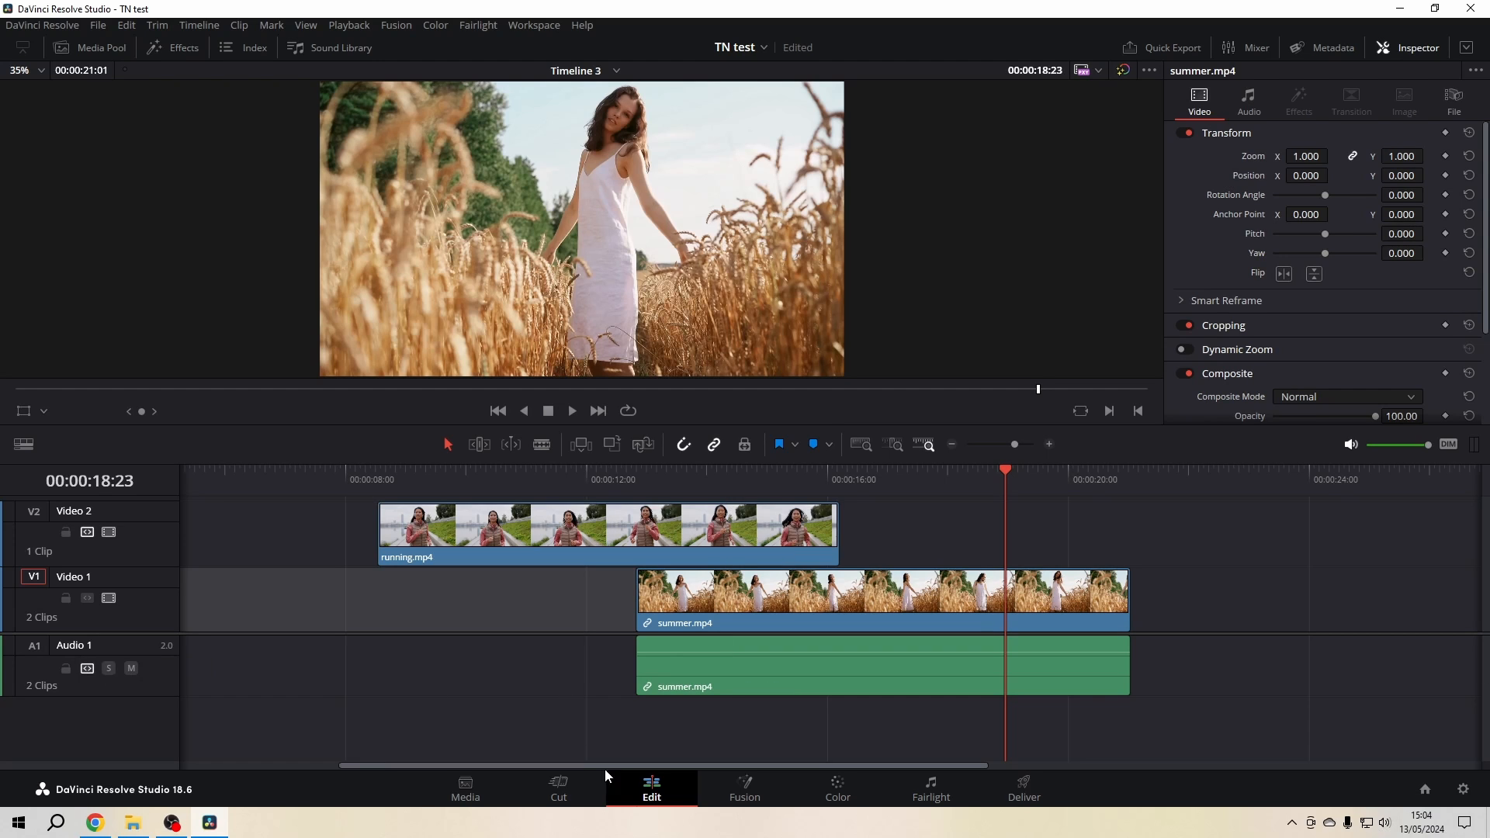
Select running.mp4 and summer.mp4 in turn to compare the clip selection, and move the playhead to 00:00:15:11
click(911, 604)
click(431, 526)
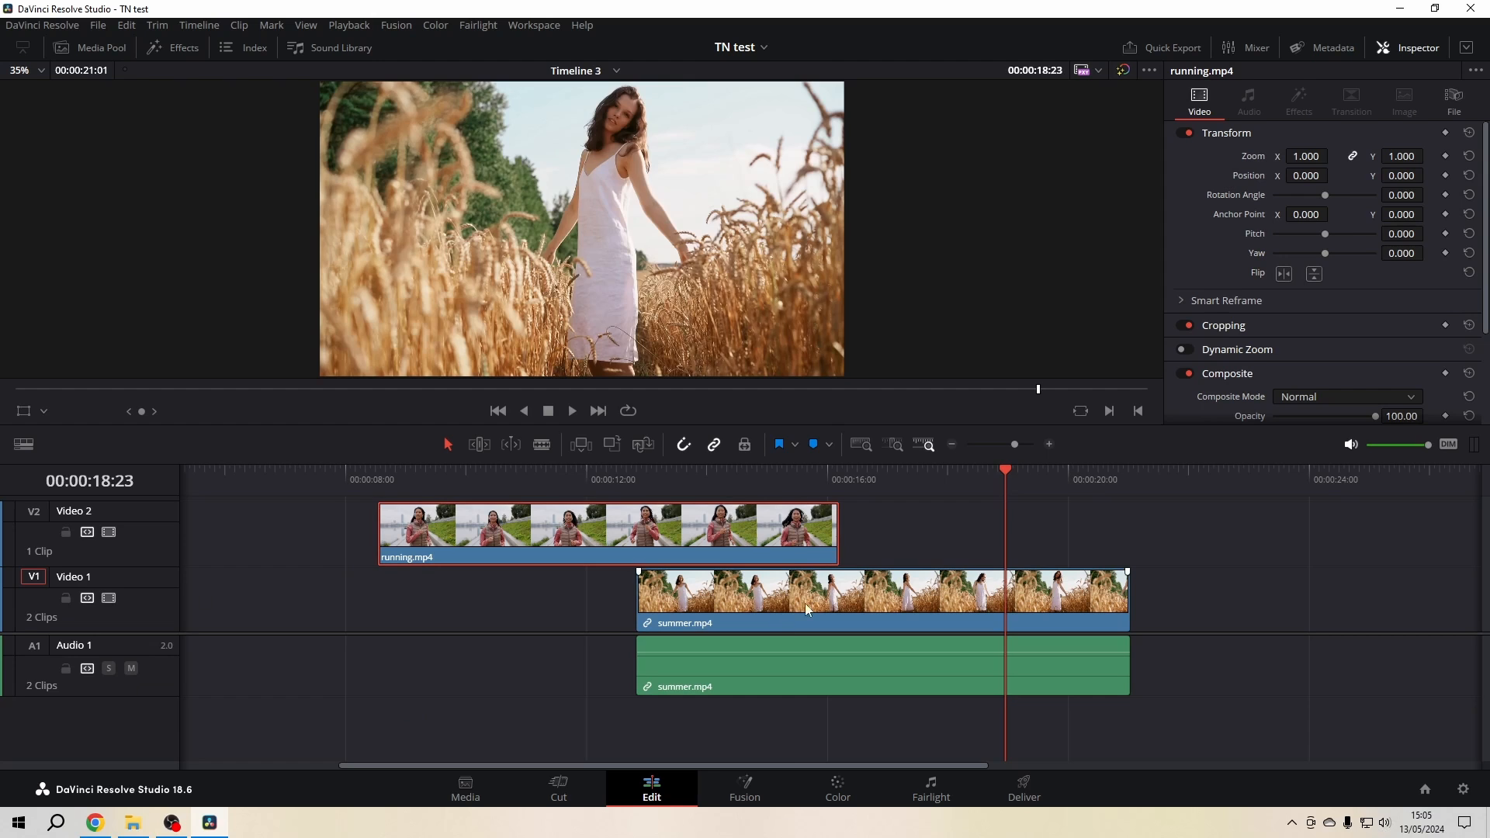
click(794, 475)
click(1014, 598)
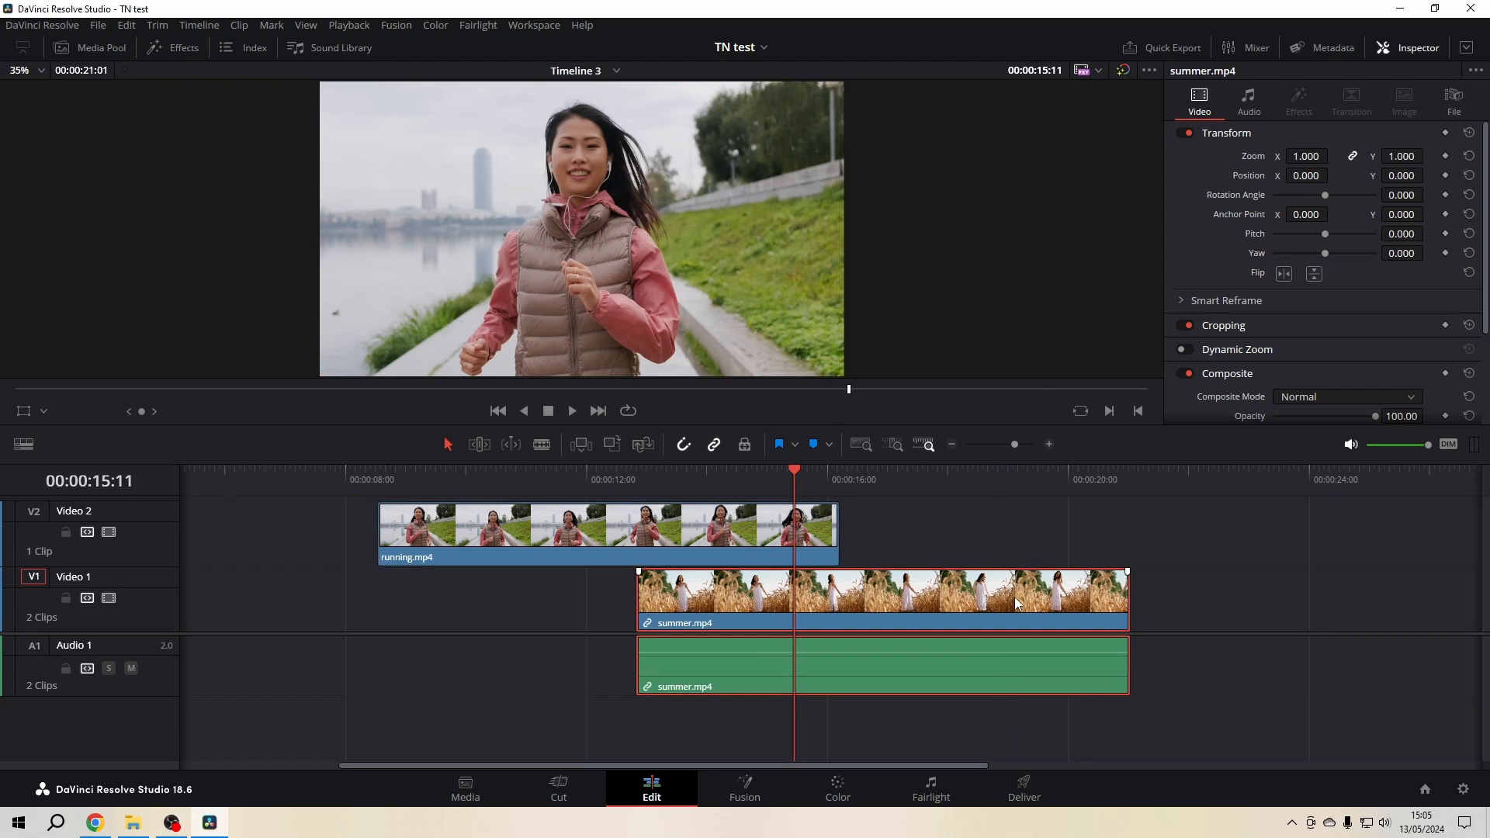
Try splitting only the selected running.mp4 clip at 00:00:14:16, and undo the split
click(747, 474)
click(899, 705)
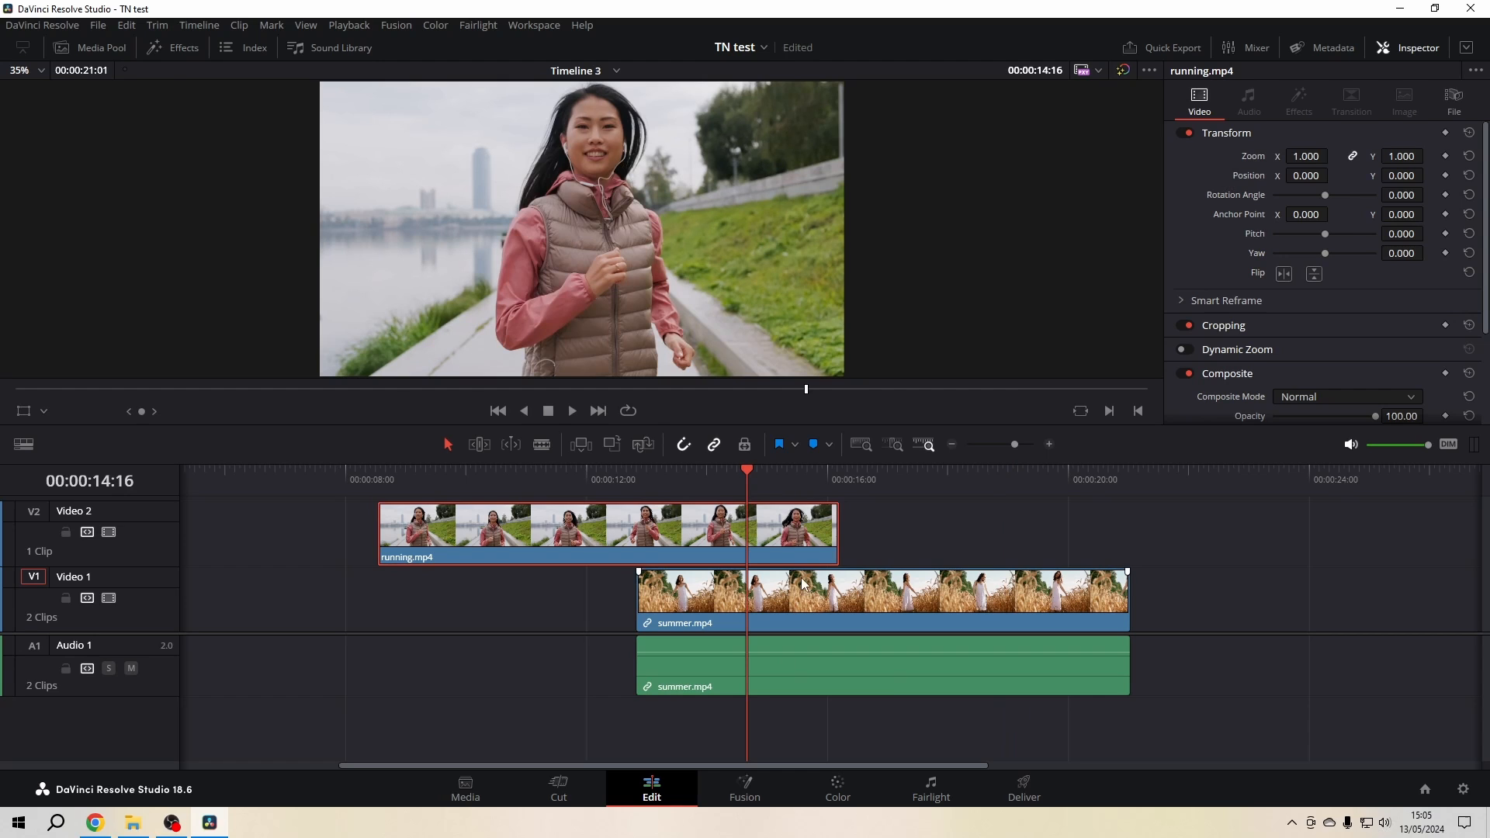
key(ctrl+b)
click(513, 711)
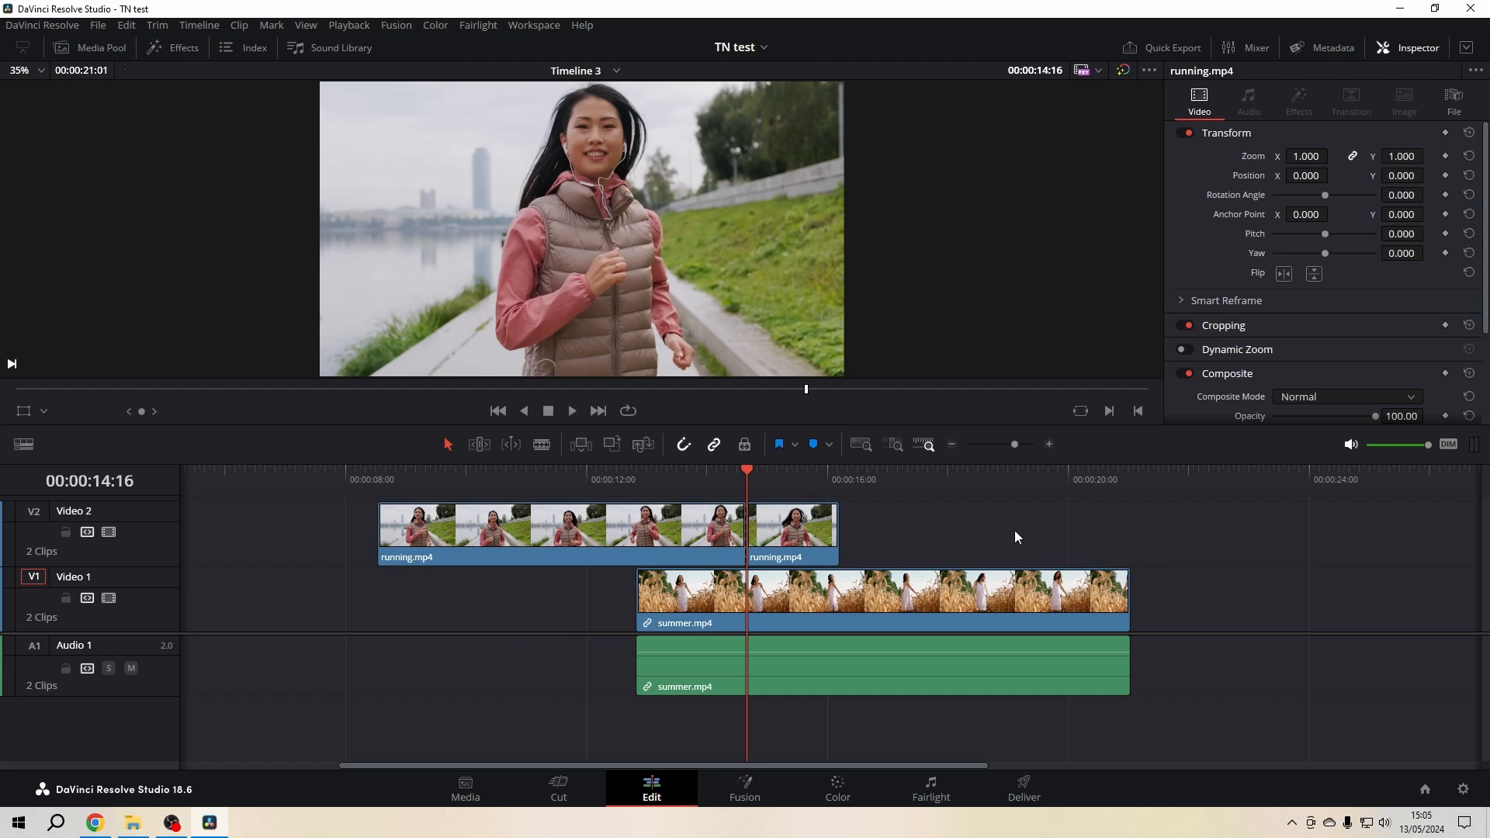
mouse_move(756, 469)
mouse_down()
mouse_move(999, 487)
mouse_move(749, 477)
mouse_up()
key(ctrl+z)
click(301, 753)
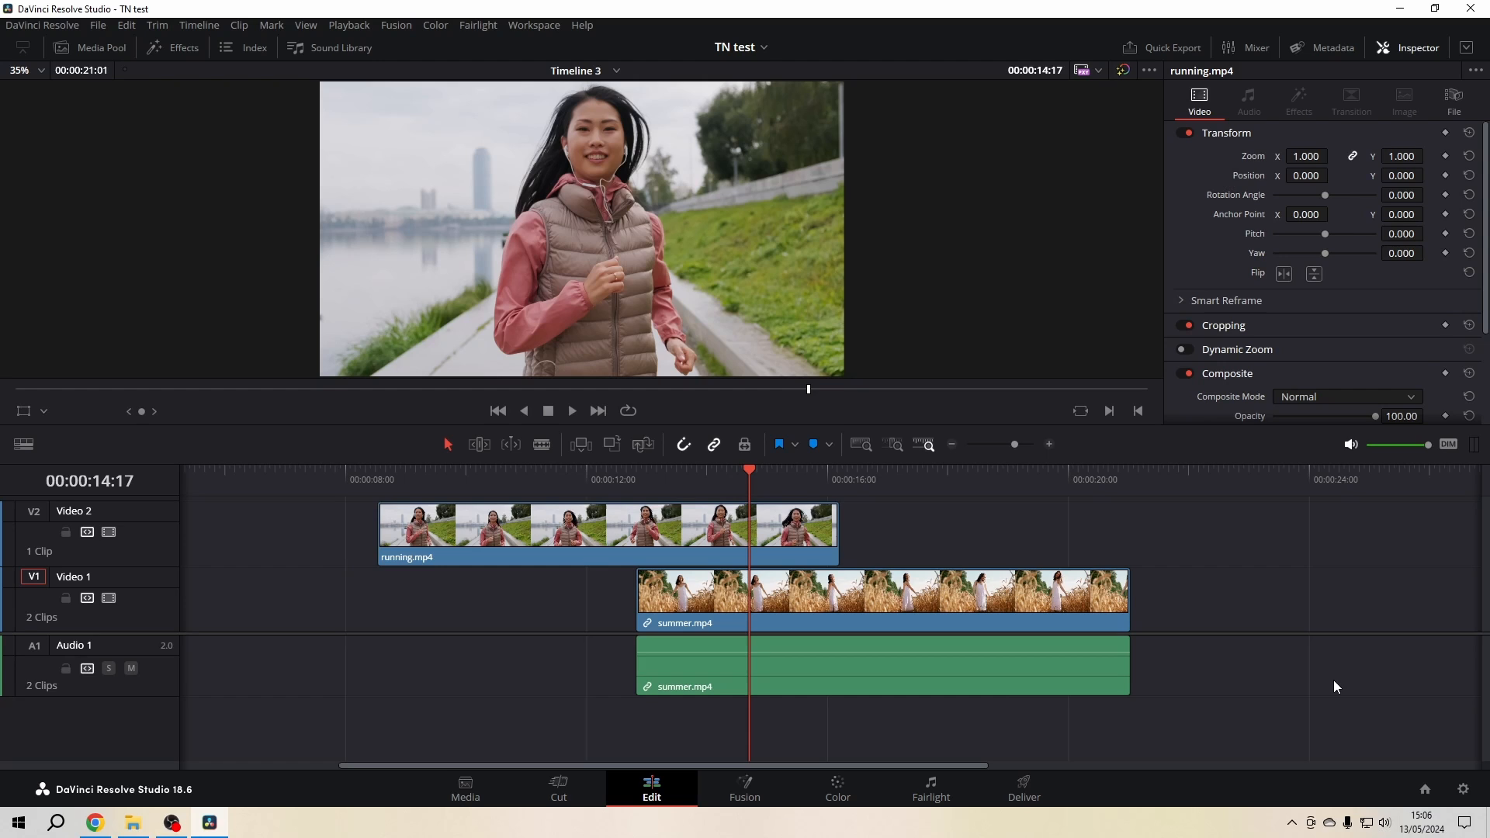
Try the Dim control on the monitoring audio, switch it off again, and view the list of the project's timelines
click(1448, 445)
click(1448, 445)
click(616, 71)
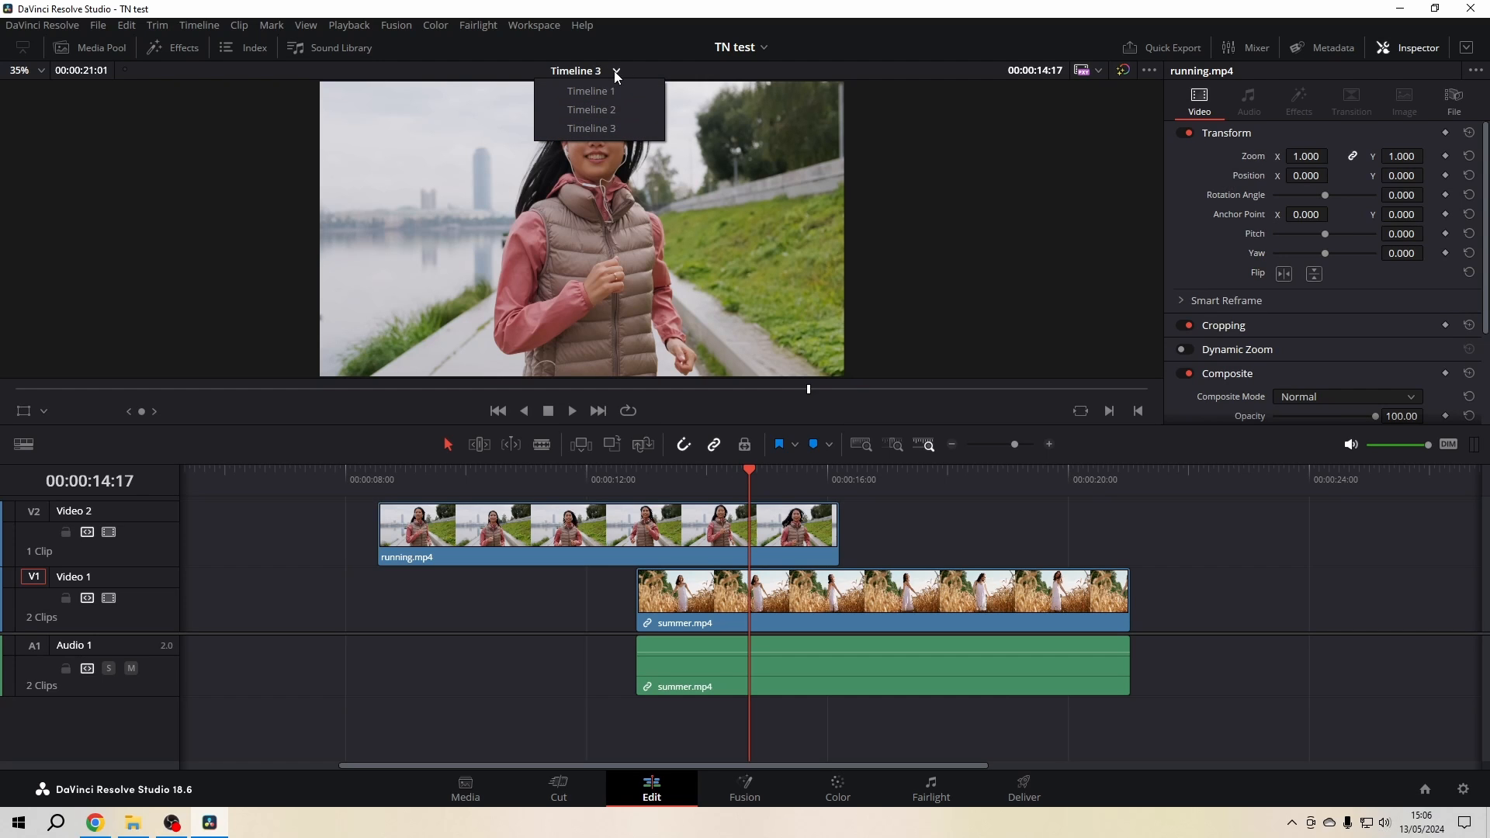
click(1195, 613)
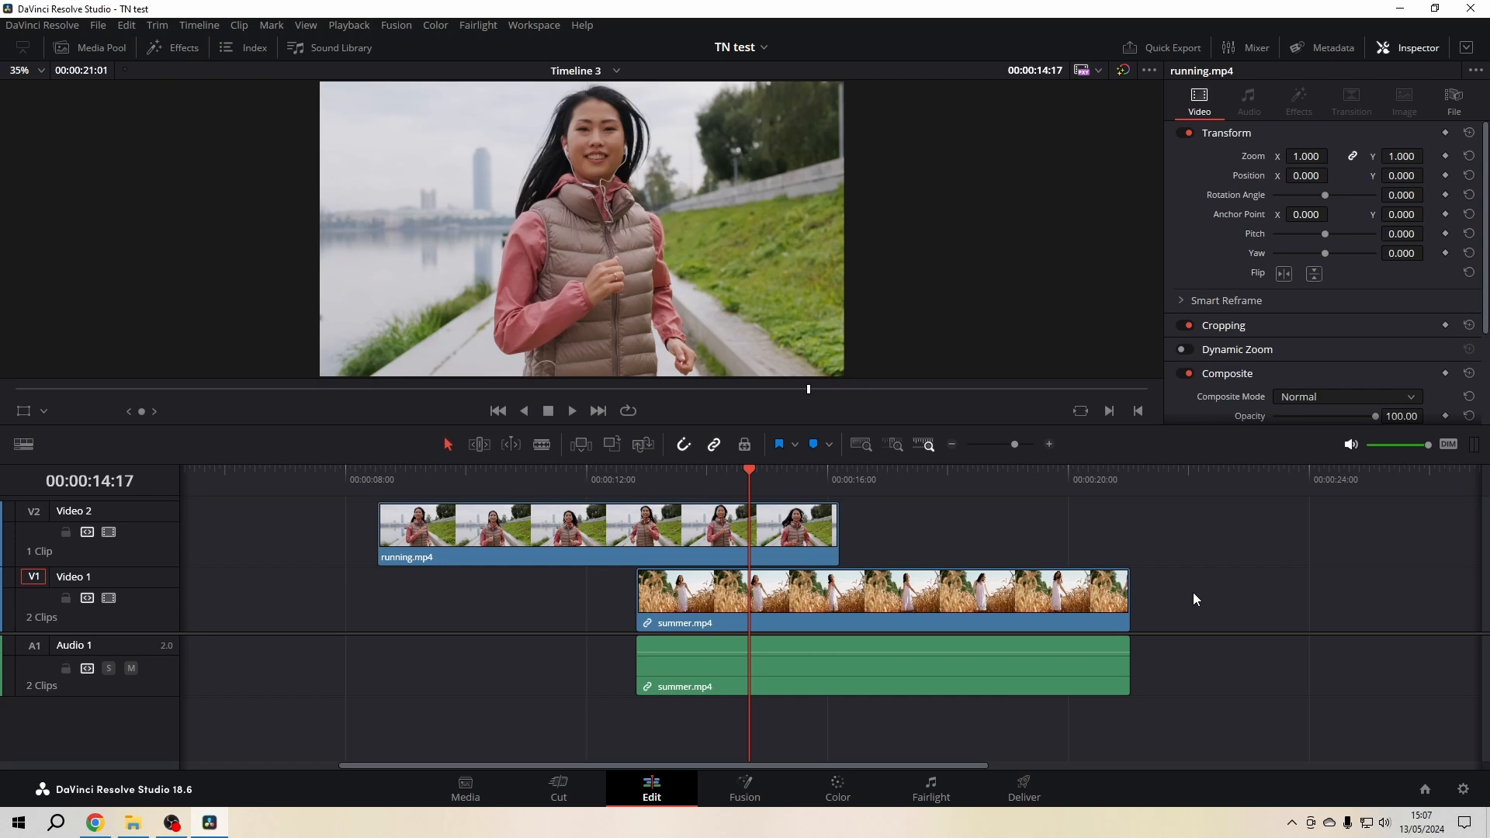